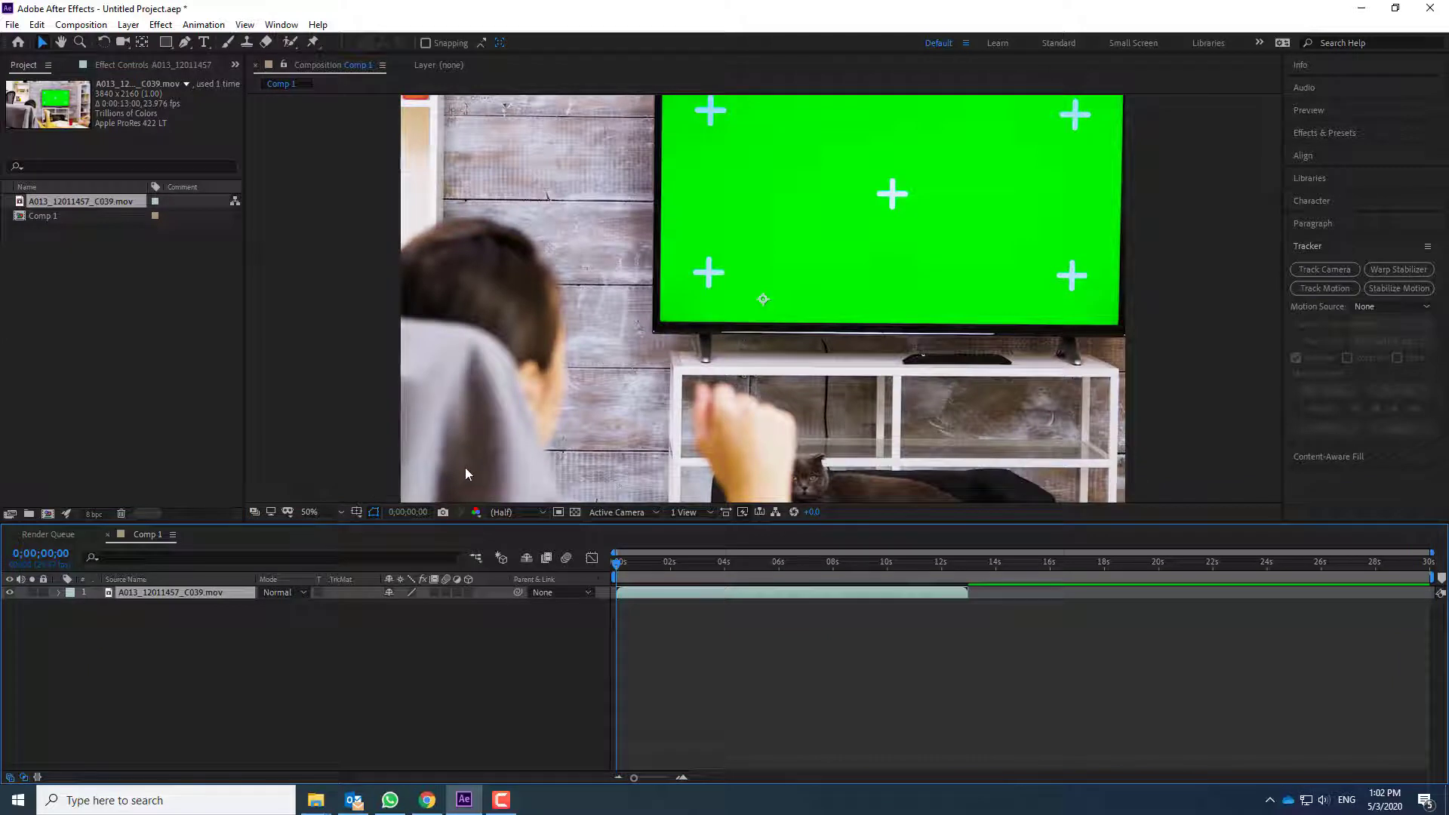
# Step: Scale the A013_12011457_C039.mov layer down proportionally until it roughly fits the composition frame
pyautogui.scroll(-4, 578, 333)
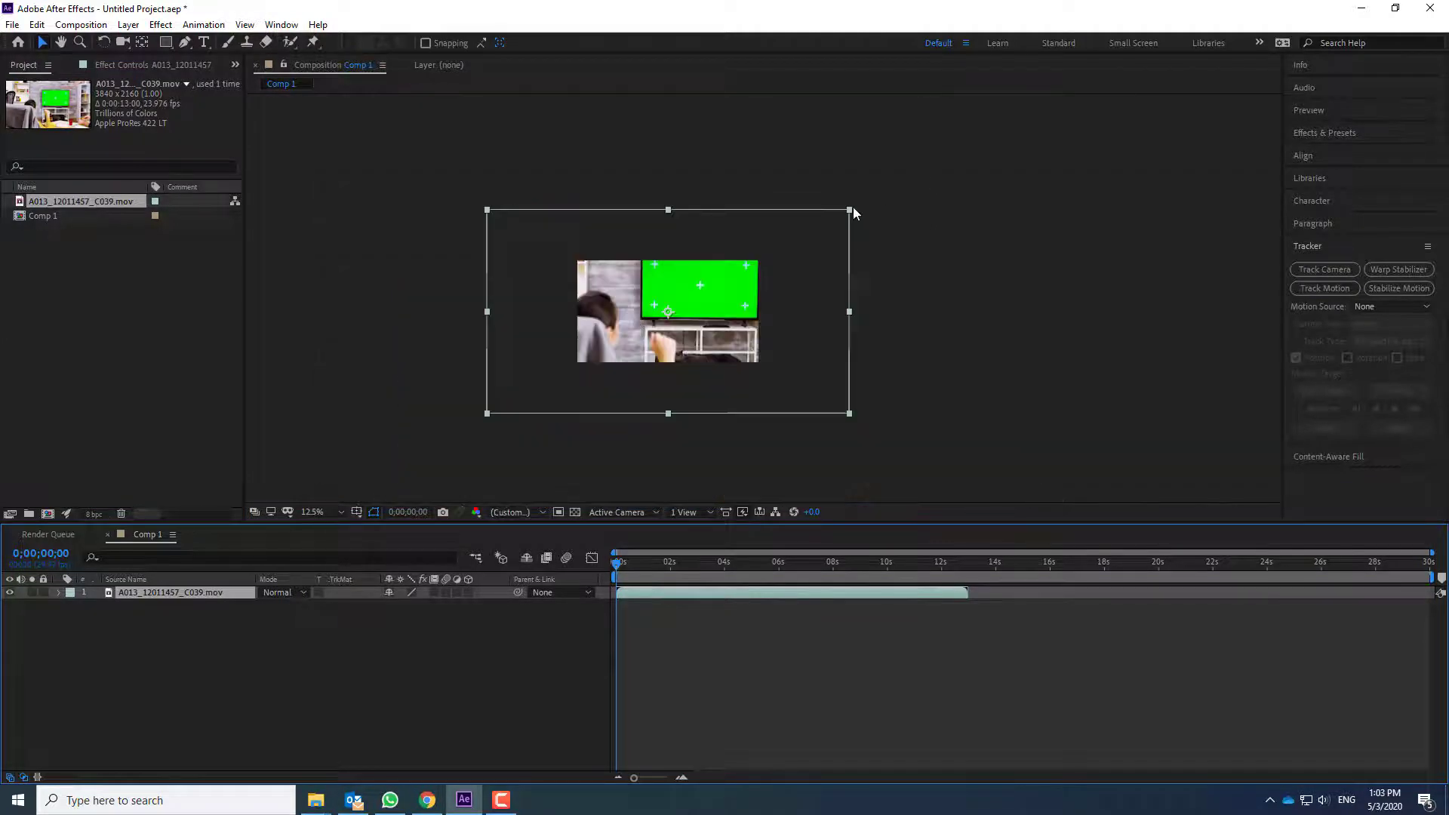
pyautogui.moveTo(853, 210); pyautogui.dragTo(764, 258)
pyautogui.click(744, 369)
pyautogui.scroll(4, 725, 317)
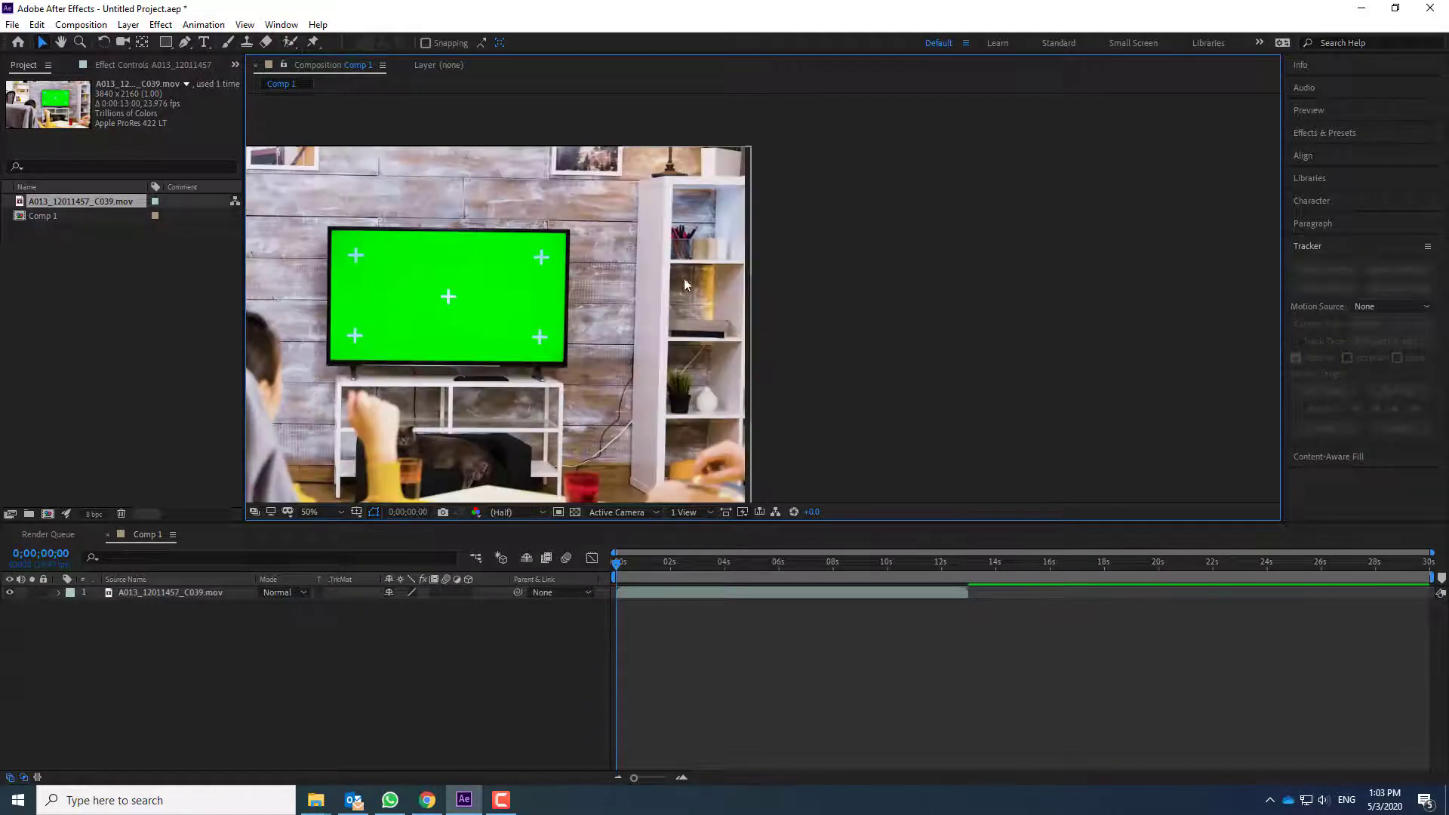
# Step: Start Track Motion on the A013_12011457_C039.mov layer and set the track type to perspective corner pin
pyautogui.scroll(-3, 618, 320)
pyautogui.scroll(3, 618, 320)
pyautogui.click(61, 43)
pyautogui.scroll(2, 831, 230)
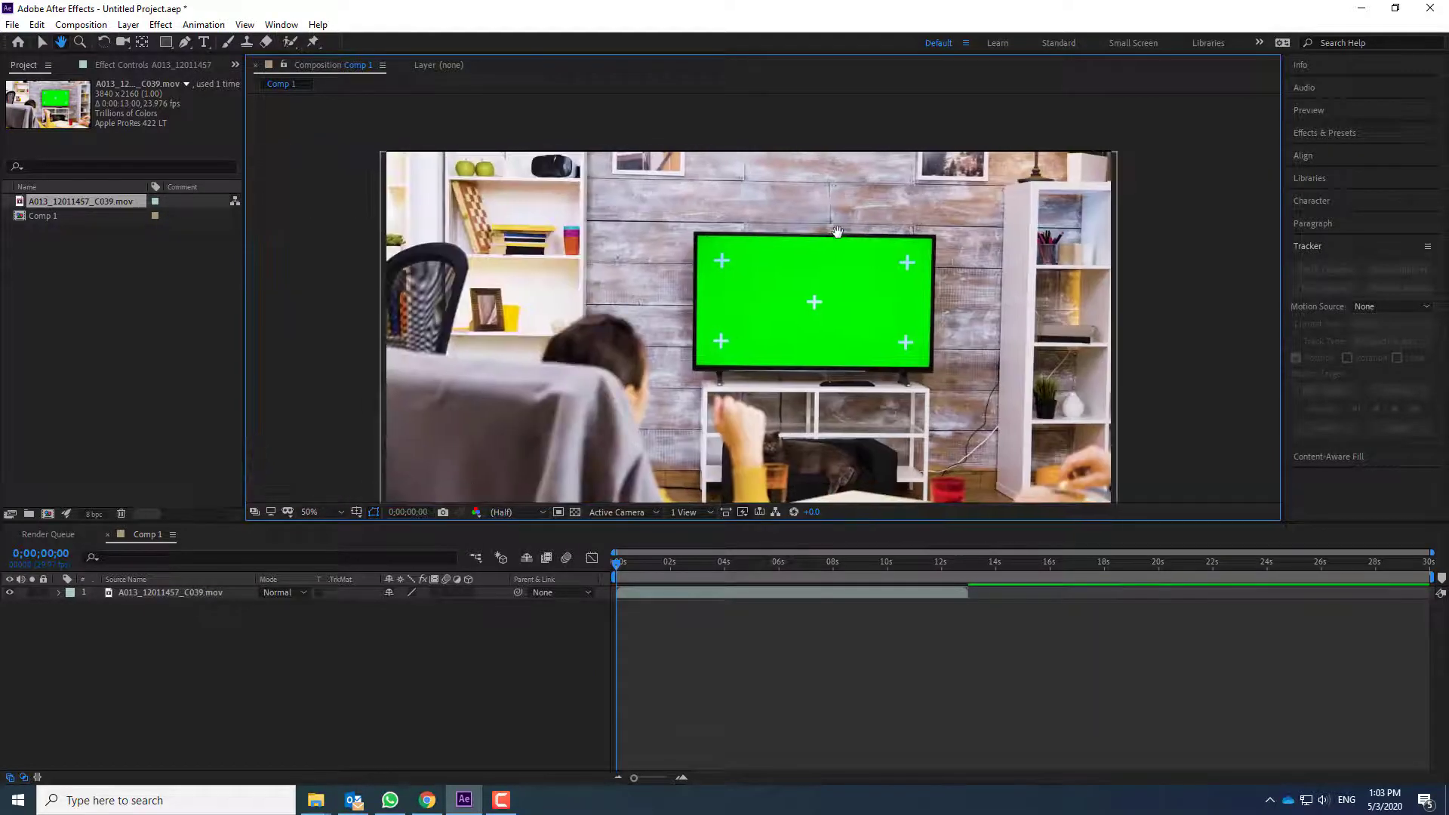
pyautogui.moveTo(873, 227); pyautogui.dragTo(777, 226)
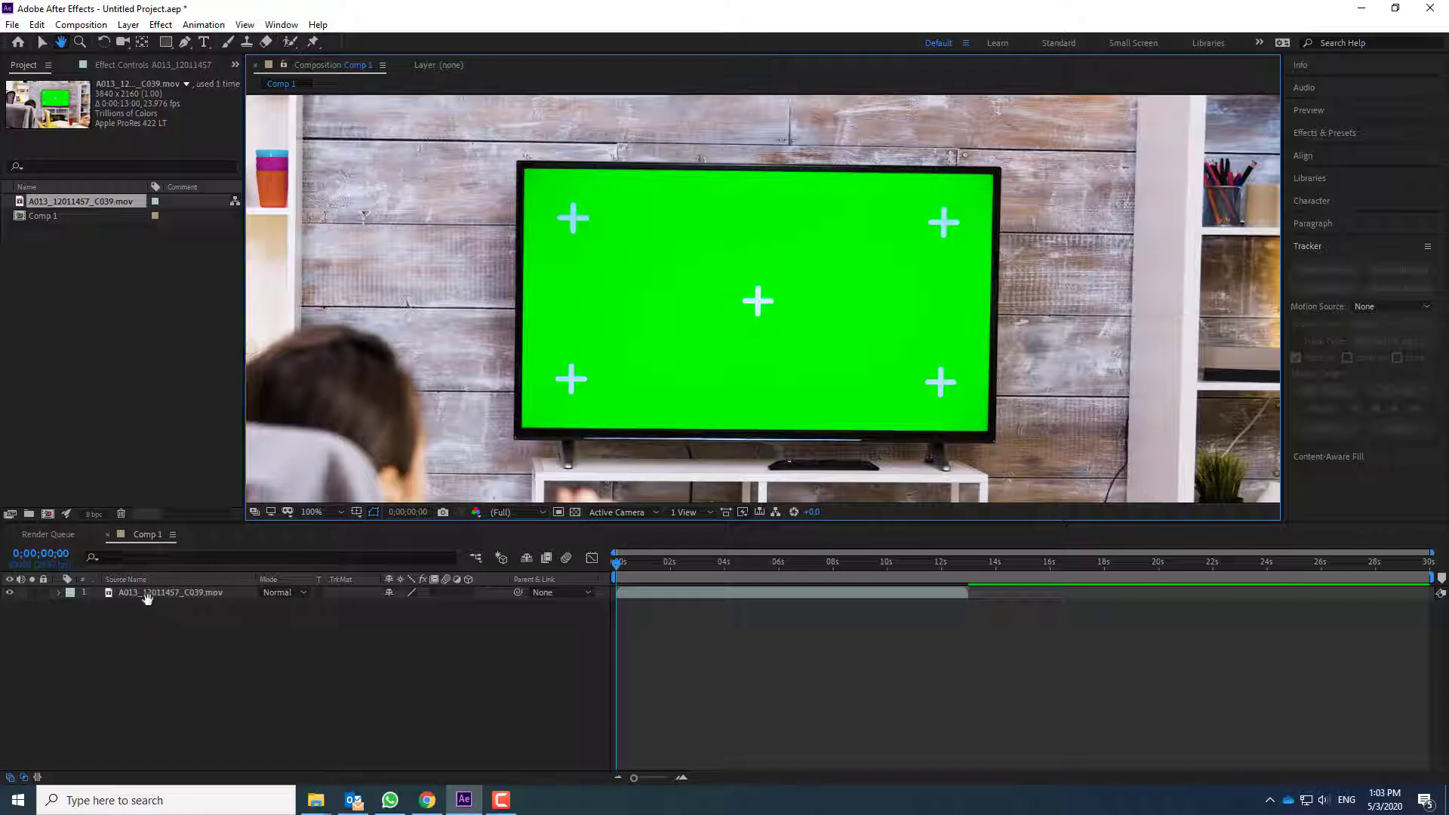
pyautogui.click(41, 43)
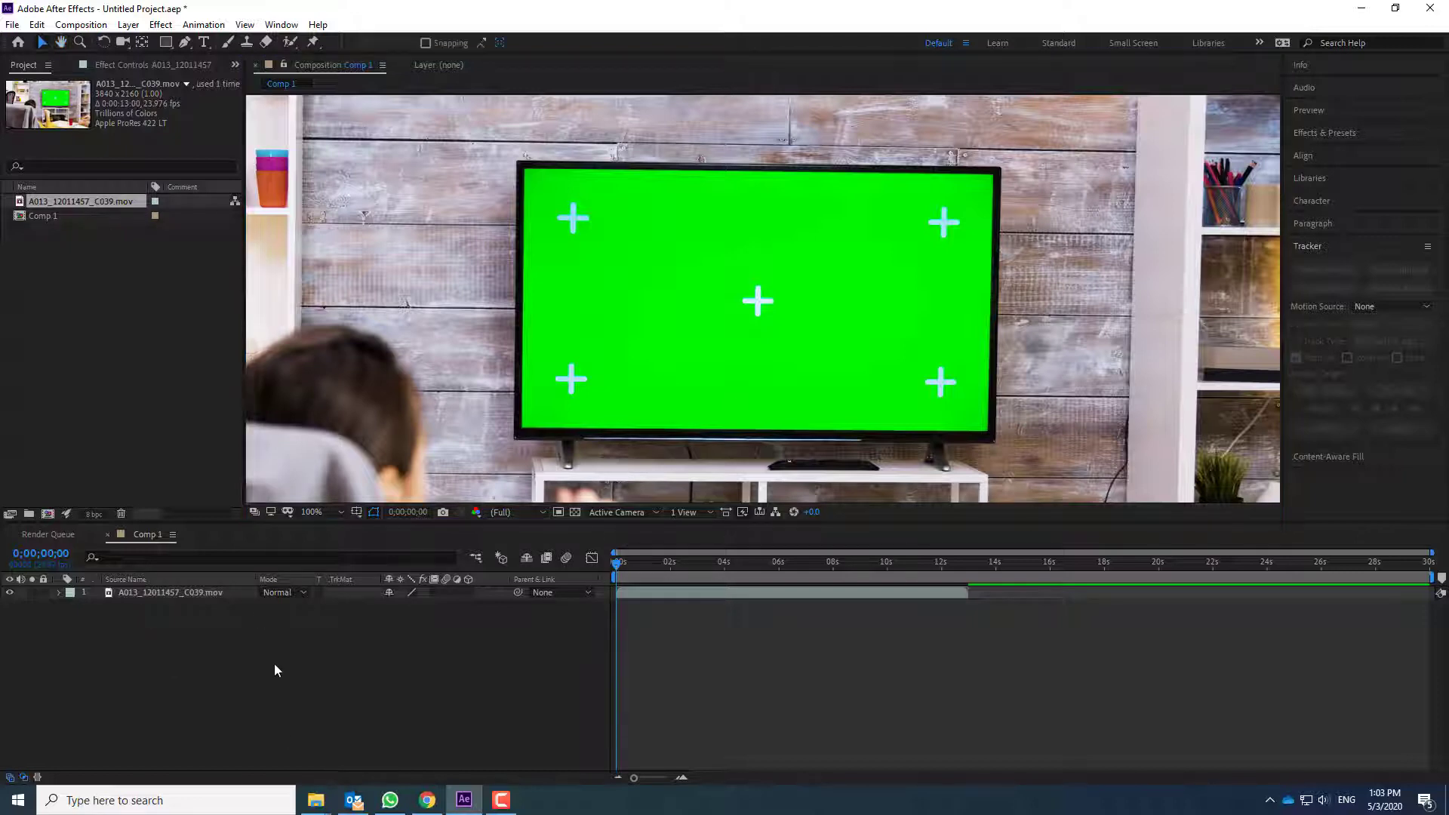
pyautogui.rightClick(219, 595)
pyautogui.moveTo(370, 435)
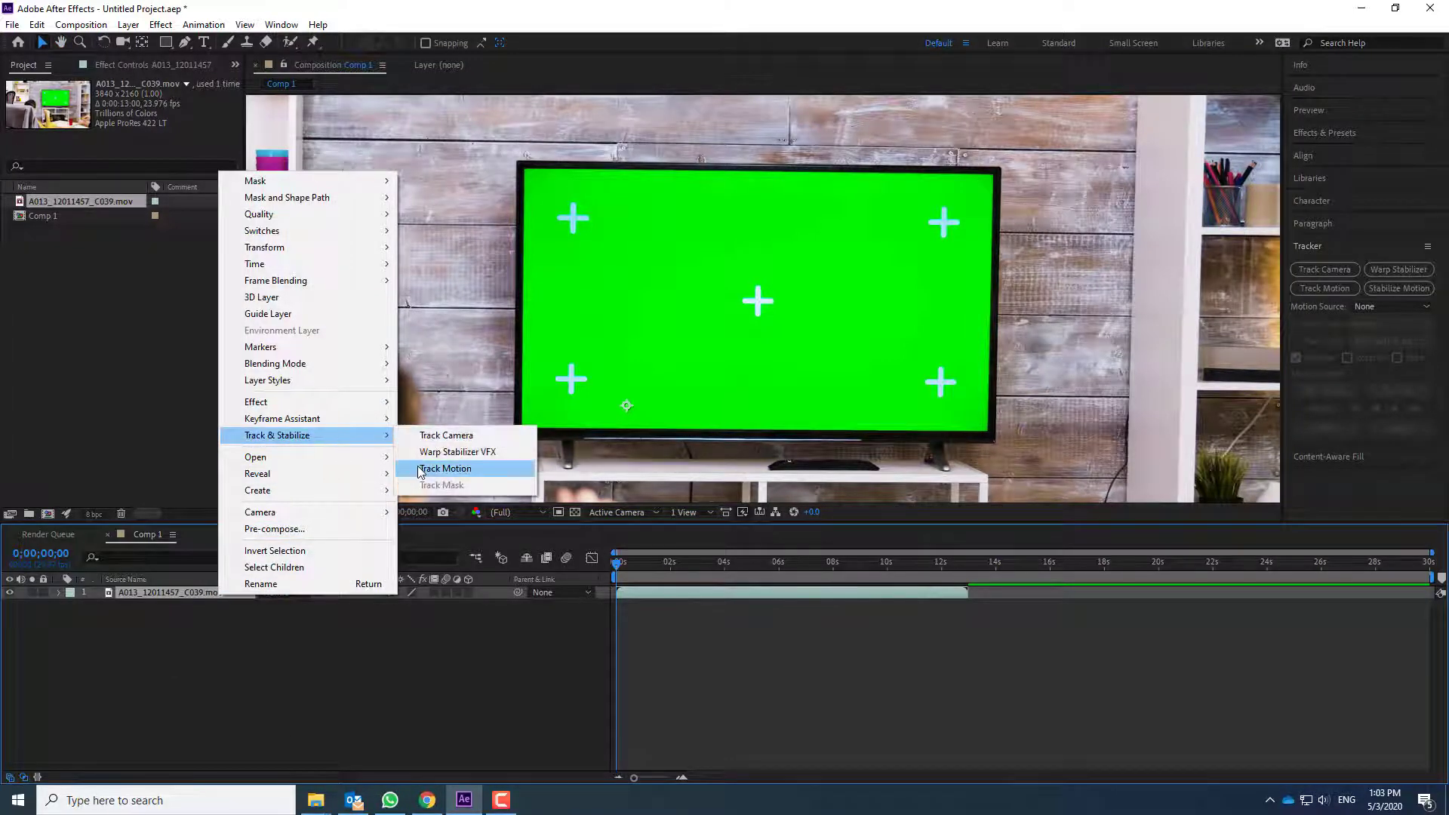
pyautogui.click(446, 469)
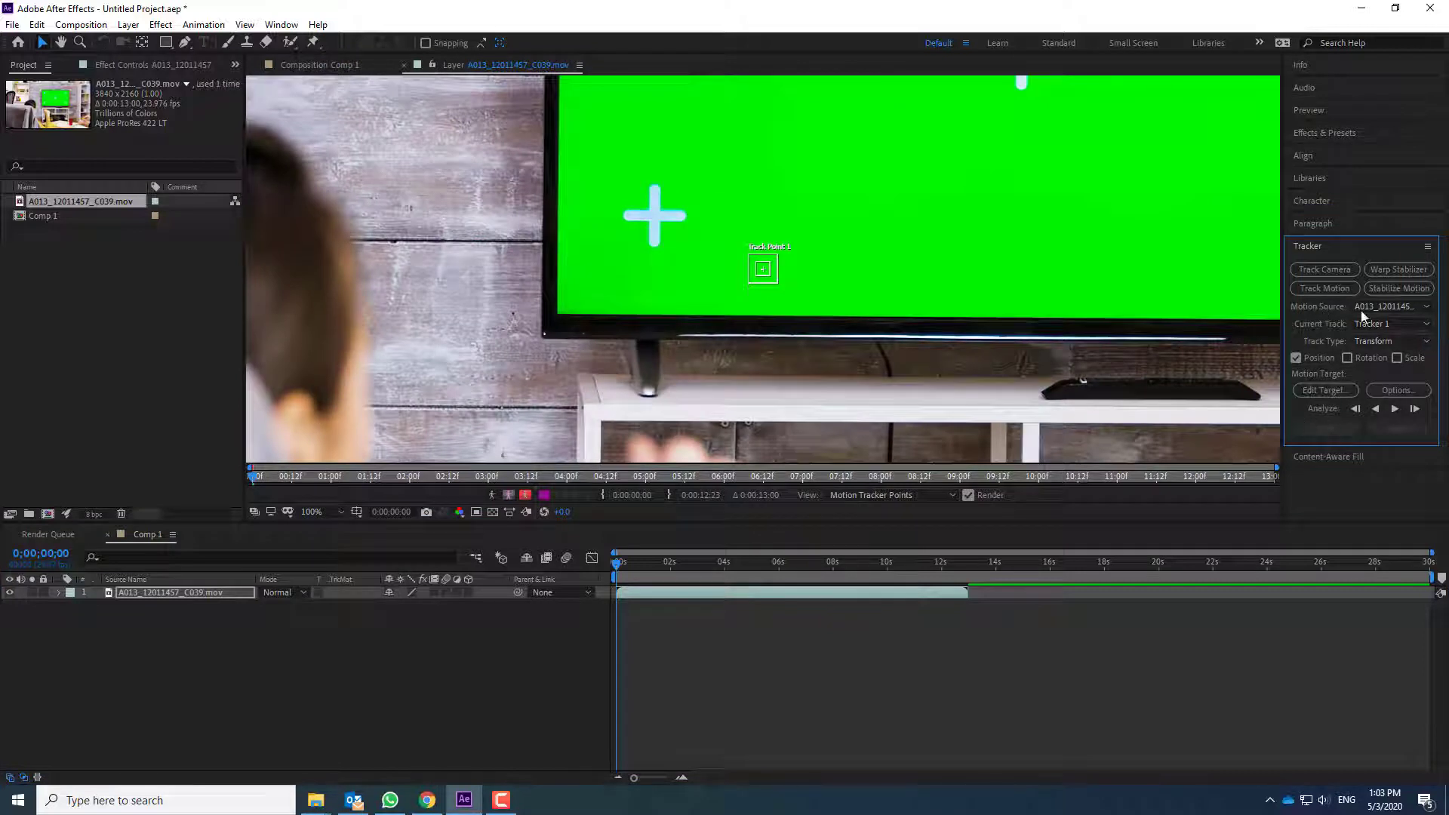
pyautogui.click(1427, 341)
pyautogui.click(1382, 407)
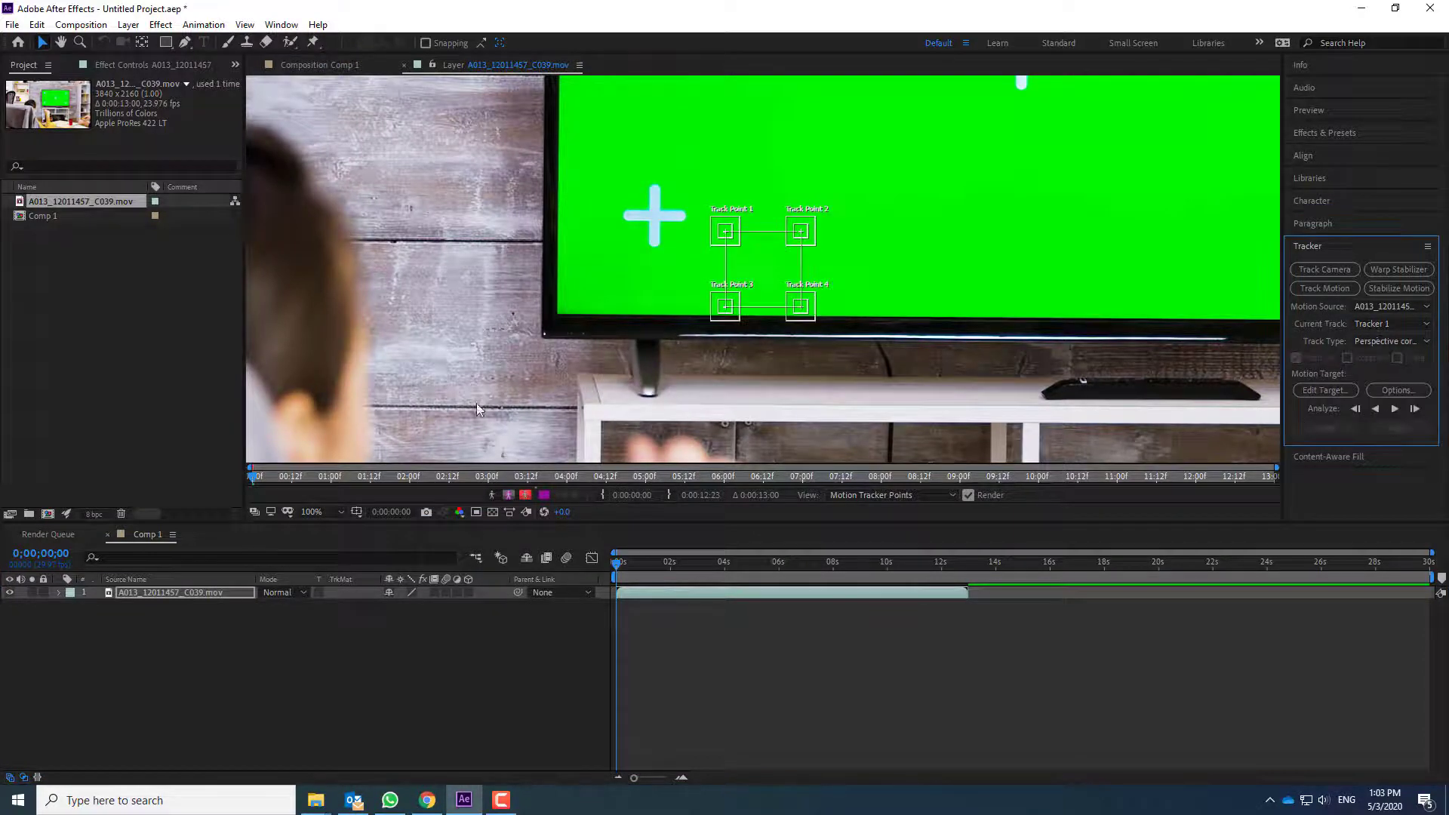
pyautogui.scroll(-2, 622, 334)
pyautogui.scroll(2, 764, 296)
pyautogui.click(718, 312)
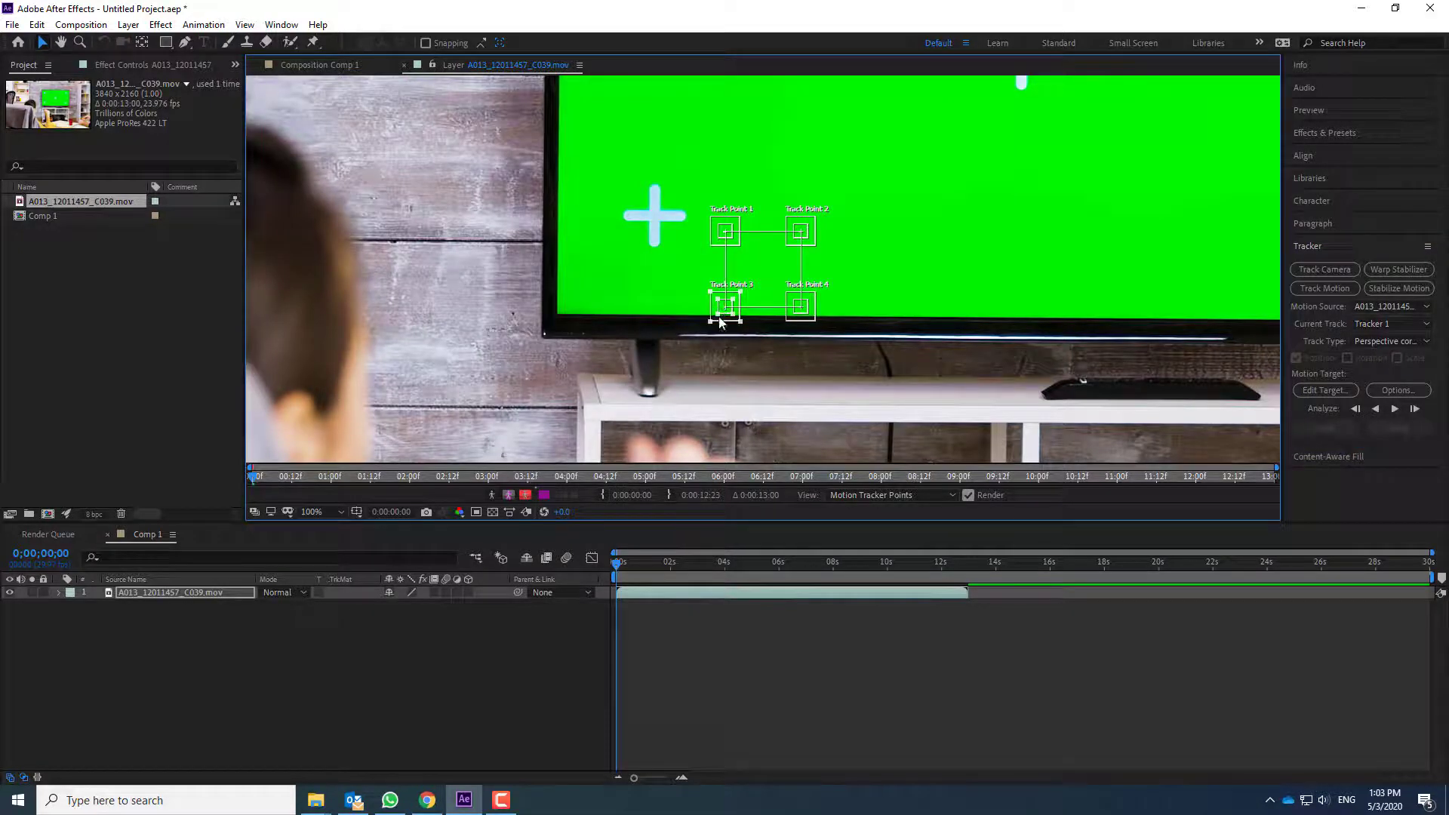
pyautogui.moveTo(724, 317)
pyautogui.mouseDown()
pyautogui.moveTo(664, 227)
pyautogui.moveTo(663, 278)
pyautogui.moveTo(730, 303)
pyautogui.mouseUp()
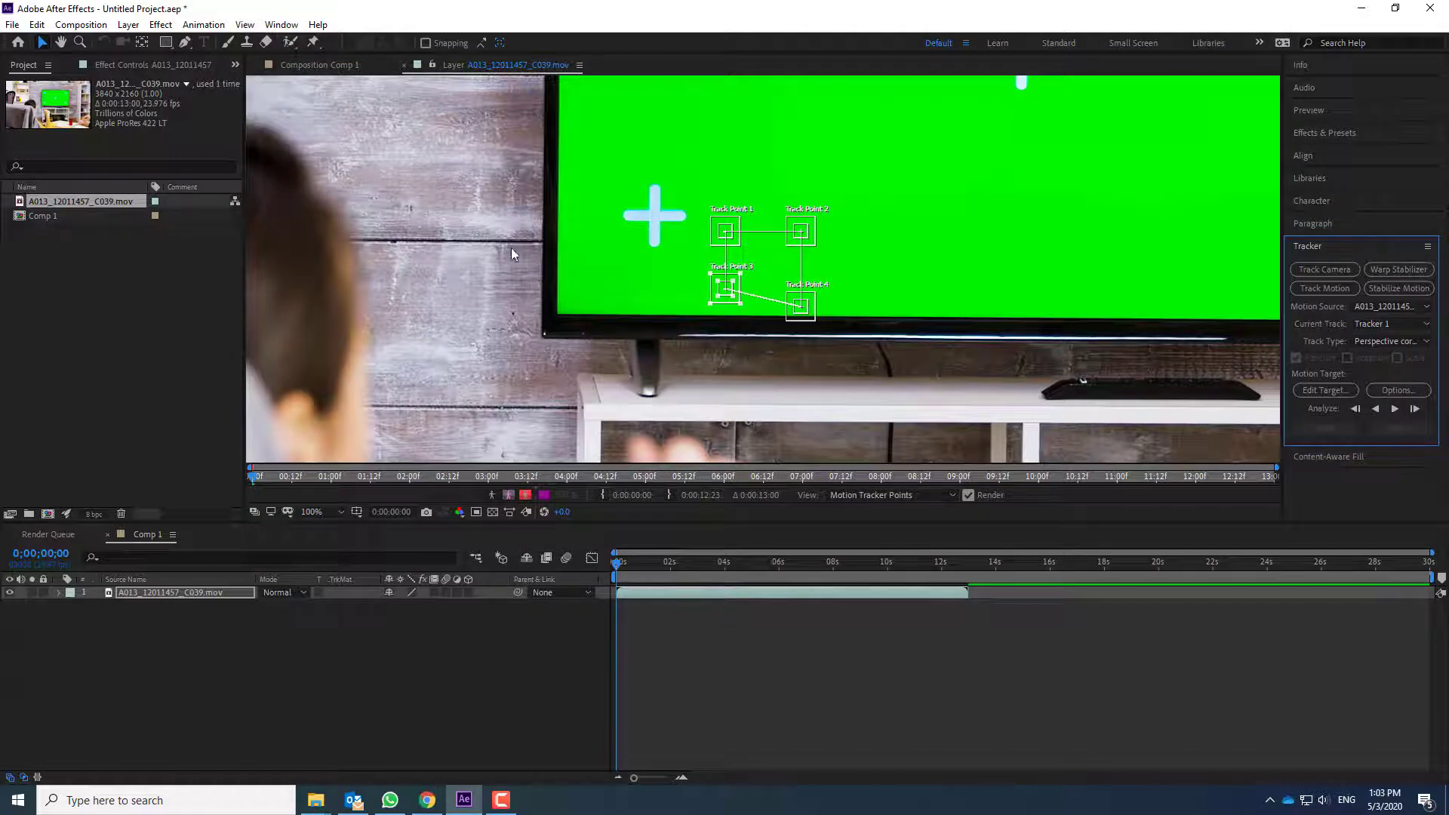
# Step: Place Track Point 1 on the upper-left cross marker of the green TV screen
pyautogui.scroll(-2, 510, 247)
pyautogui.scroll(1, 773, 124)
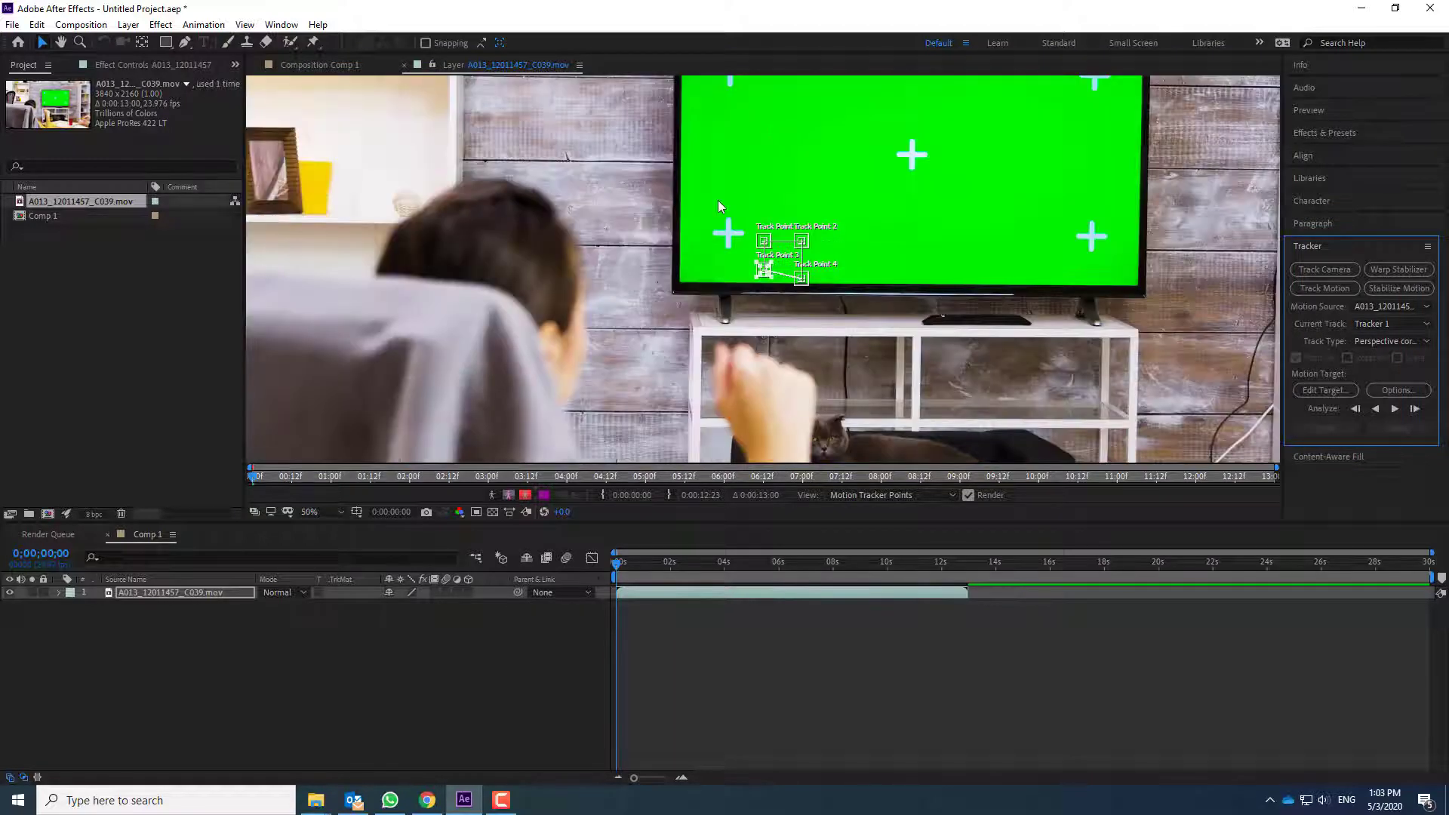
pyautogui.click(57, 44)
pyautogui.moveTo(613, 330); pyautogui.dragTo(434, 430)
pyautogui.click(41, 44)
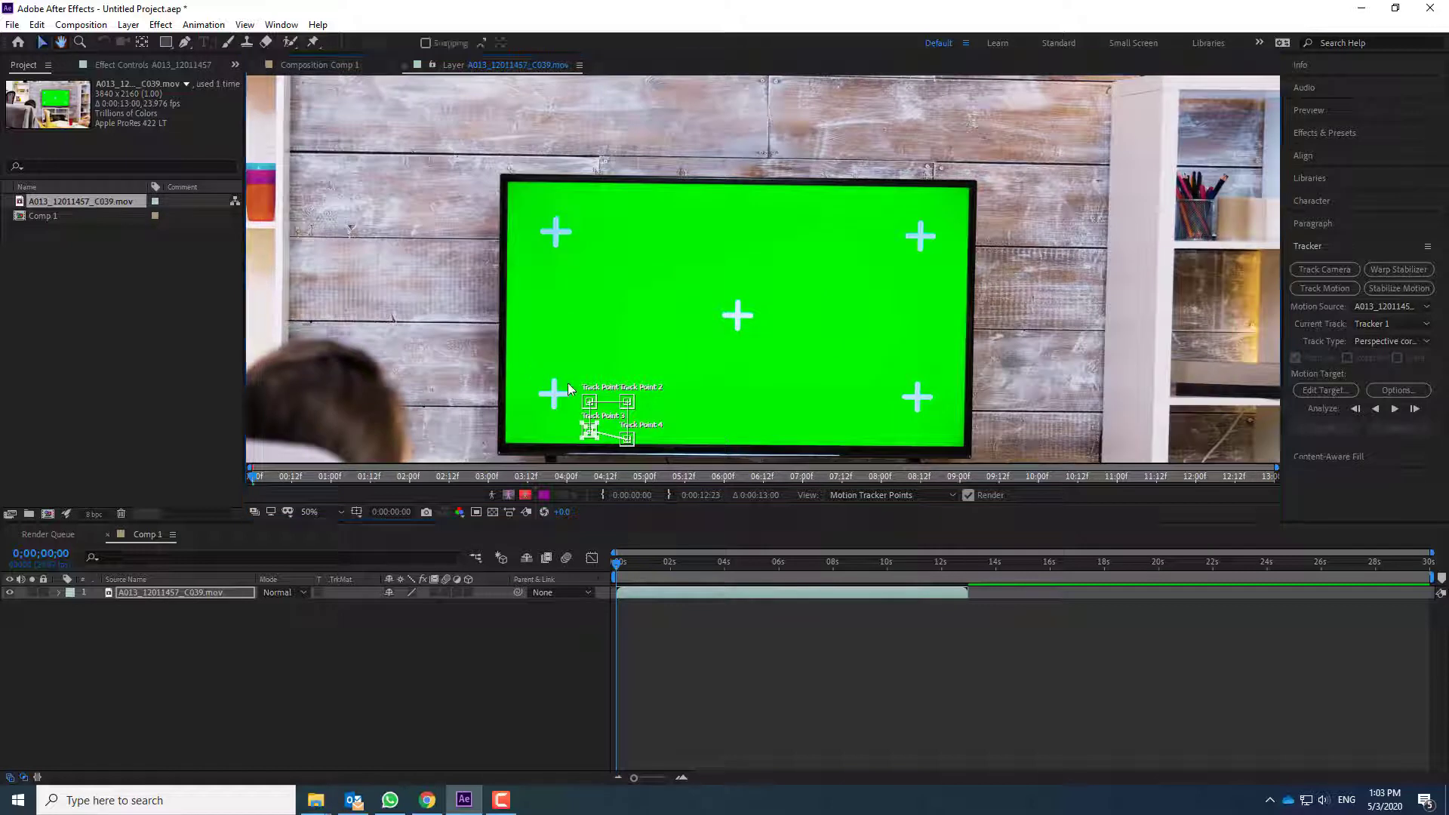
pyautogui.click(589, 401)
pyautogui.moveTo(591, 401); pyautogui.dragTo(556, 231)
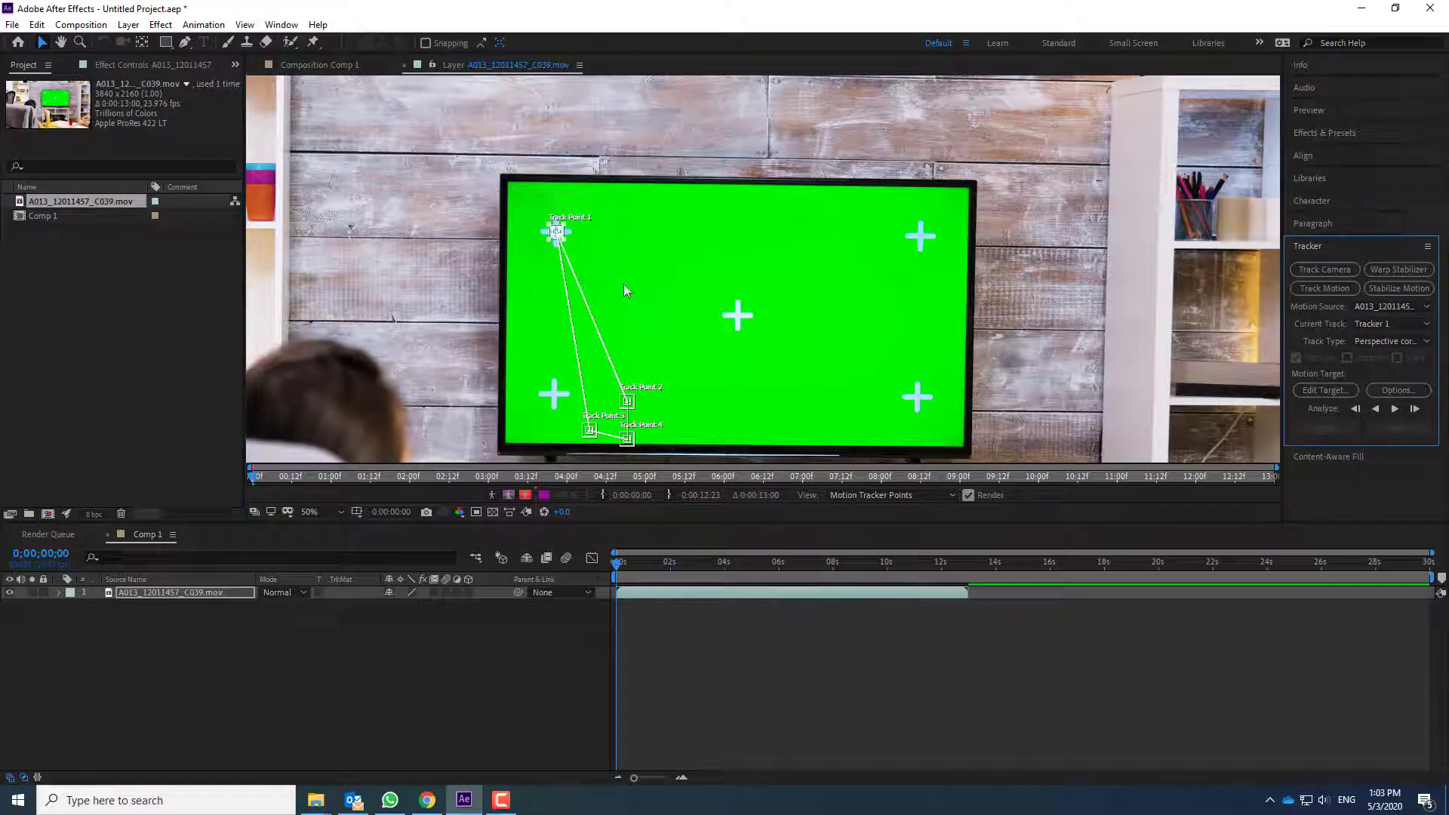
# Step: Place Track Point 2 on the upper-right cross marker of the green TV screen
pyautogui.click(629, 405)
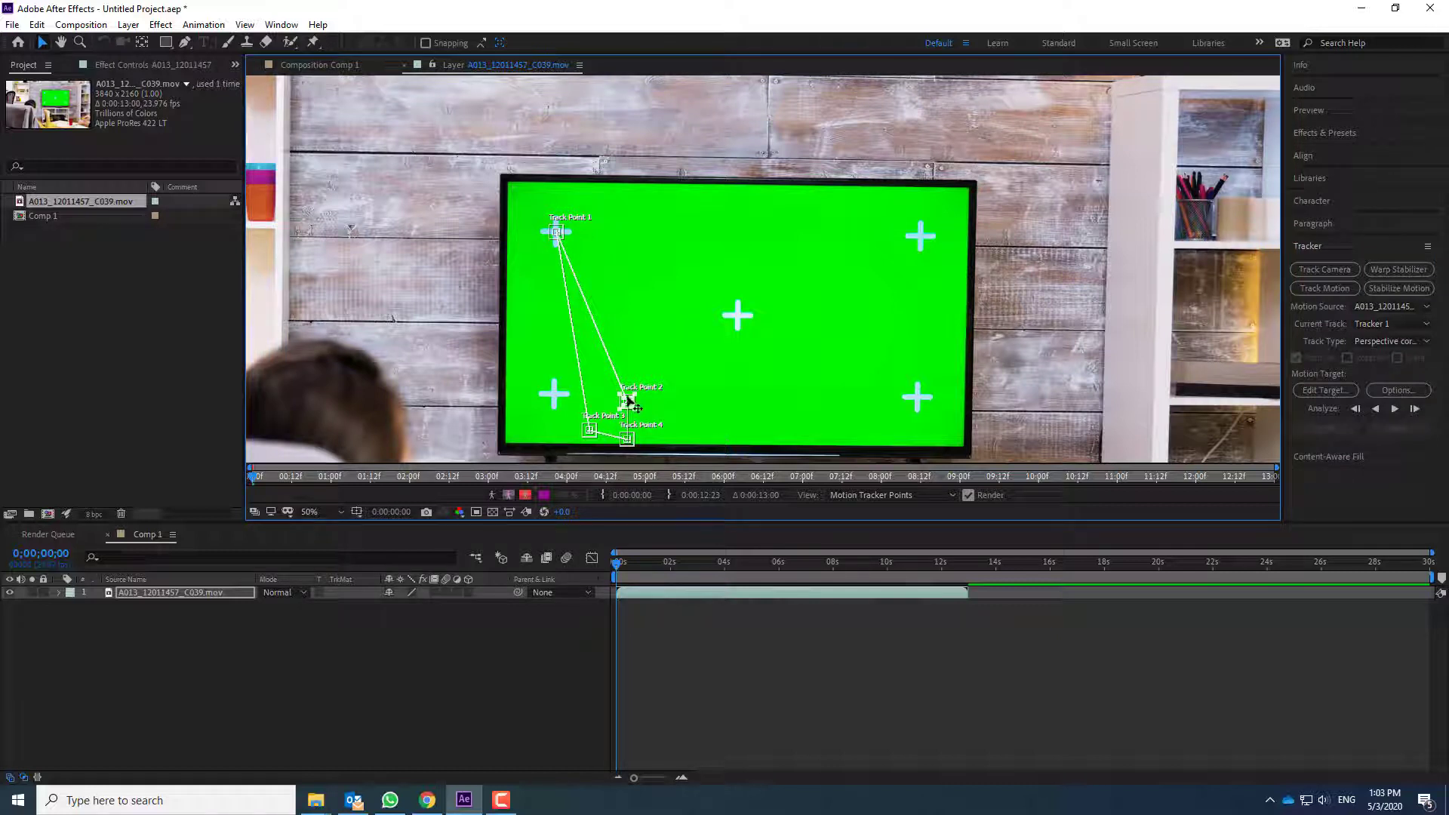
pyautogui.moveTo(629, 401); pyautogui.dragTo(921, 235)
pyautogui.rightClick(921, 236)
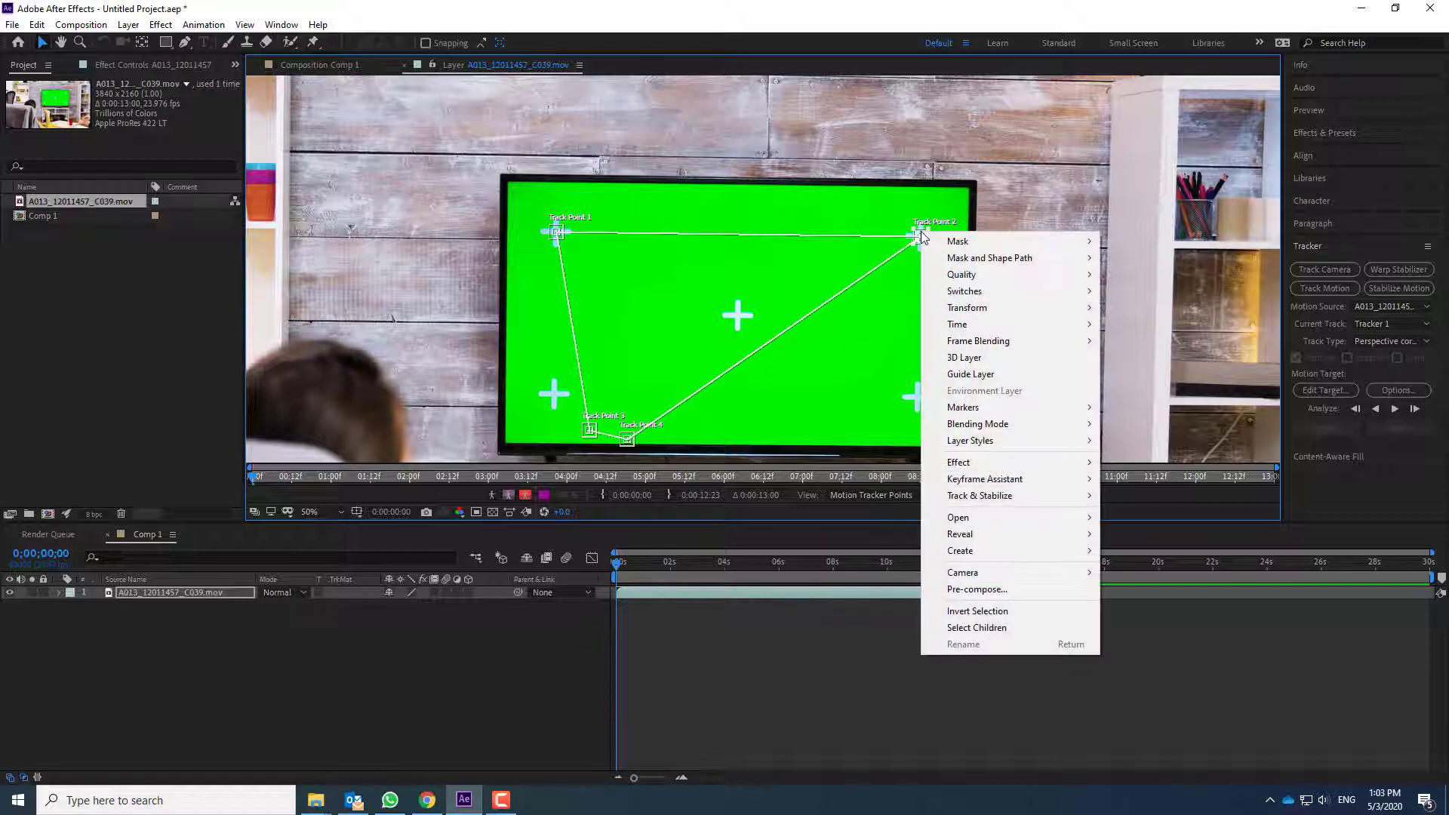
pyautogui.click(857, 261)
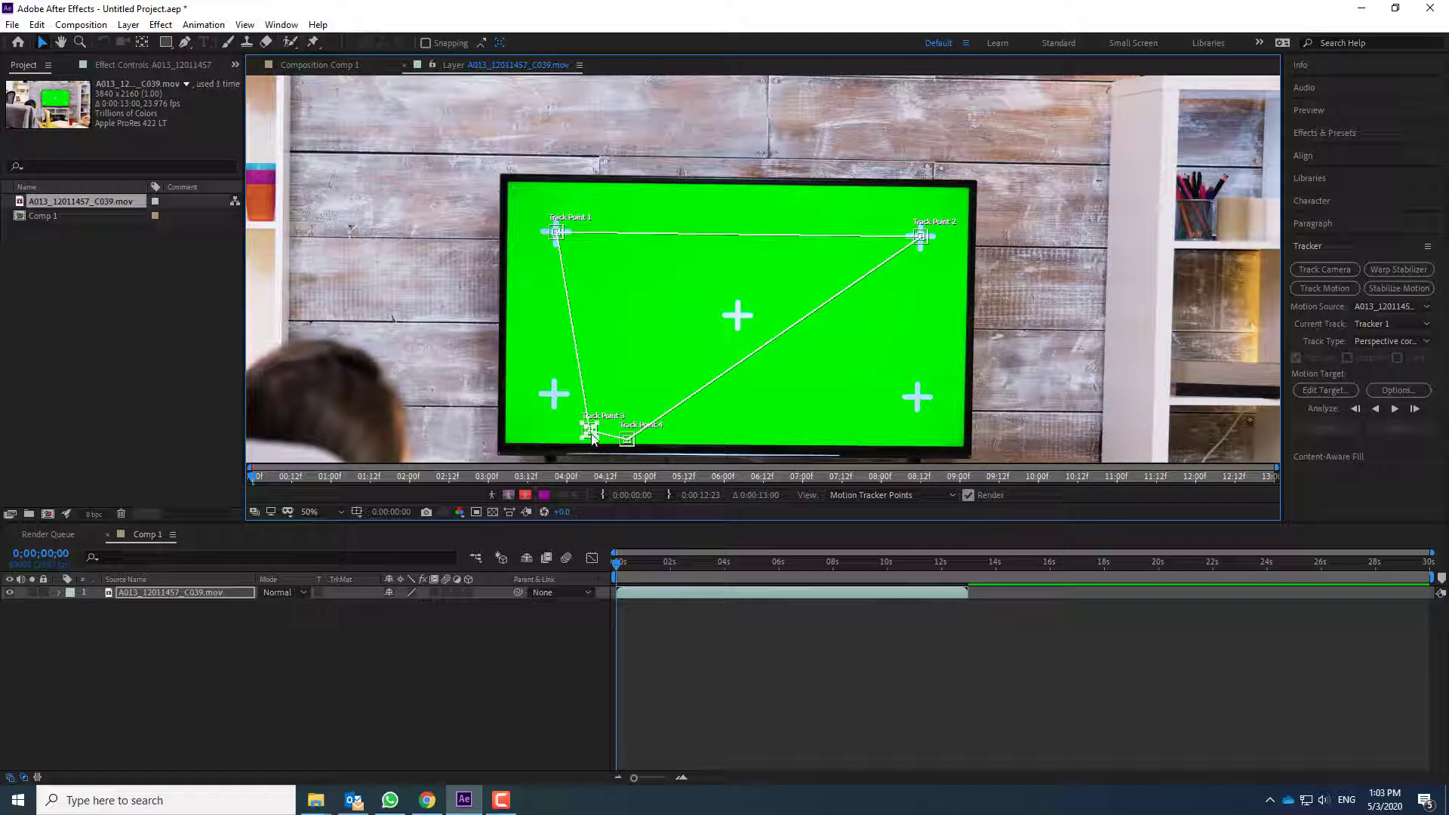
# Step: Place Track Point 3 on the TV screen's lower-left cross marker and Track Point 4 on the lower-right one
pyautogui.moveTo(589, 432); pyautogui.dragTo(555, 397)
pyautogui.click(624, 447)
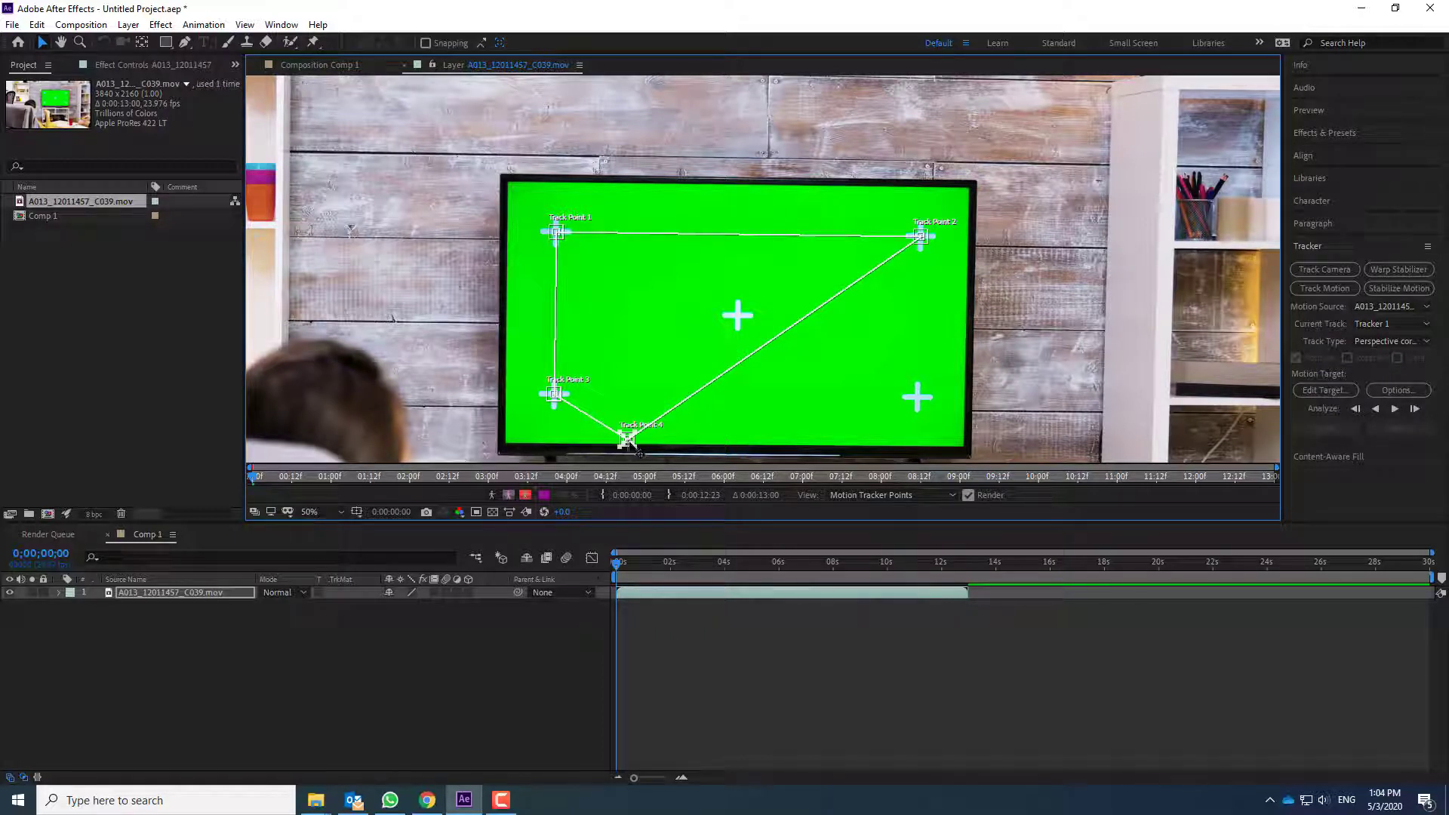
pyautogui.moveTo(626, 439); pyautogui.dragTo(917, 398)
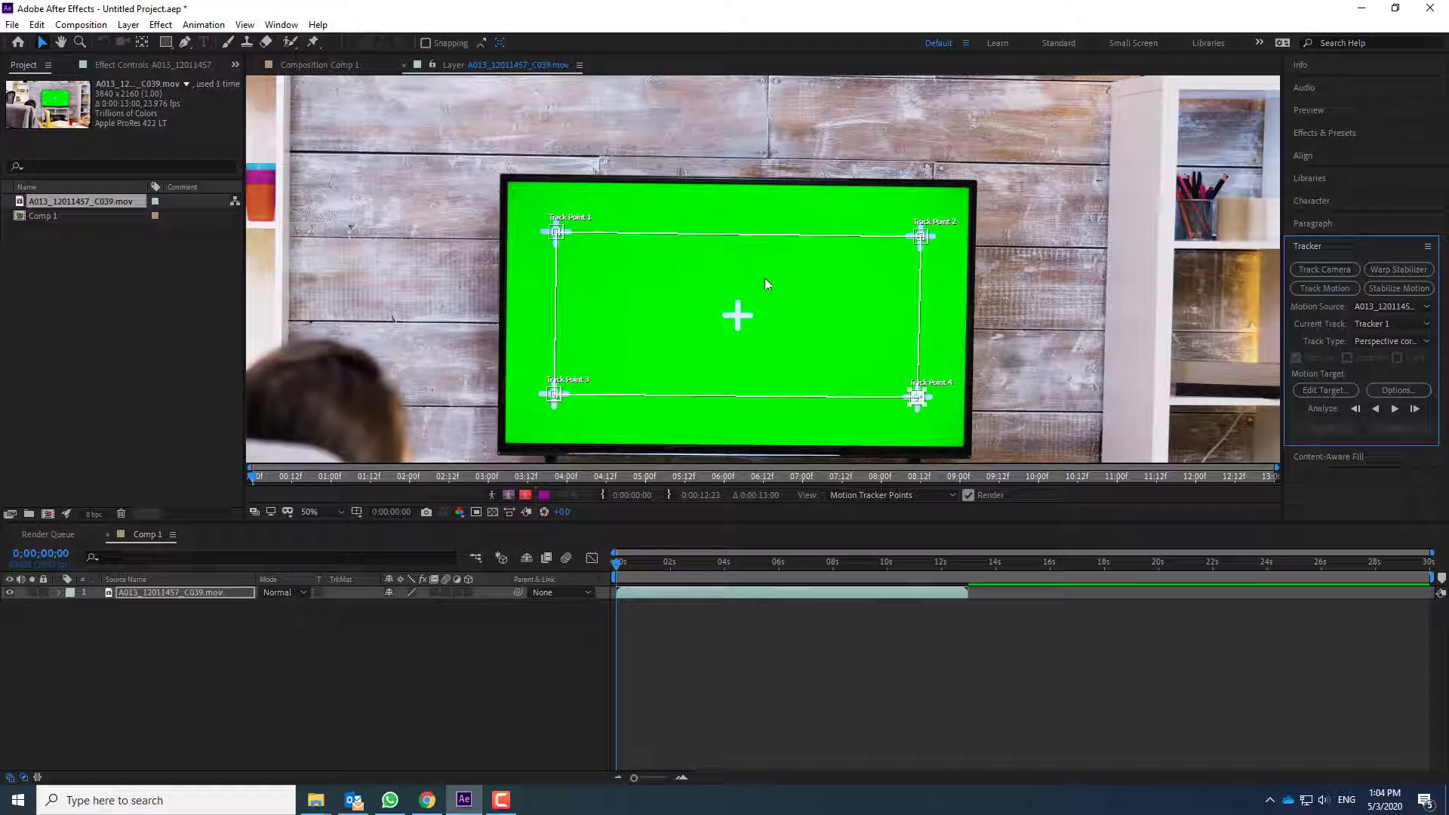
pyautogui.click(923, 272)
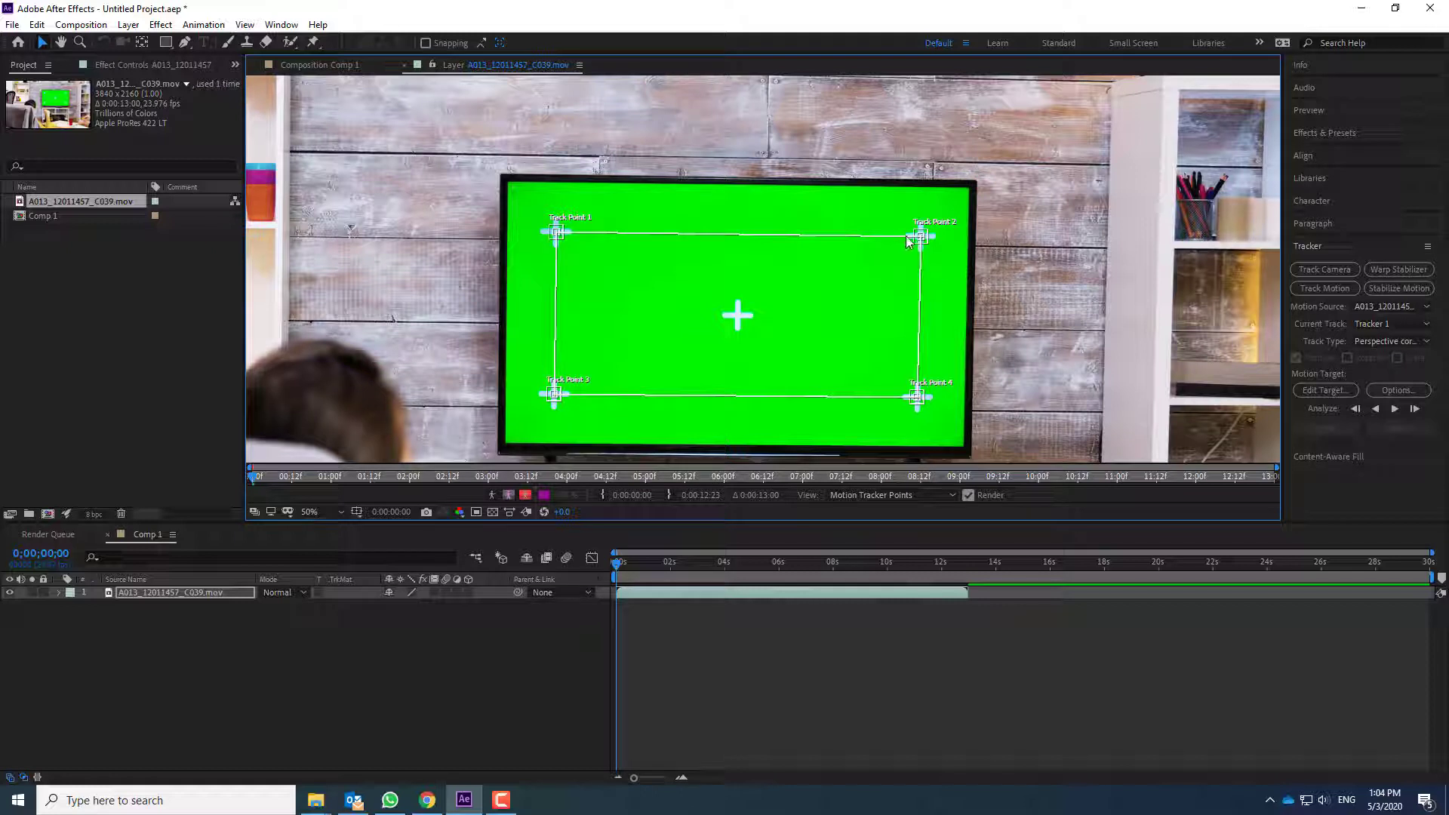
# Step: Move the attach points of all four track points to the corresponding corners of the green TV screen
pyautogui.moveTo(922, 238); pyautogui.dragTo(970, 188)
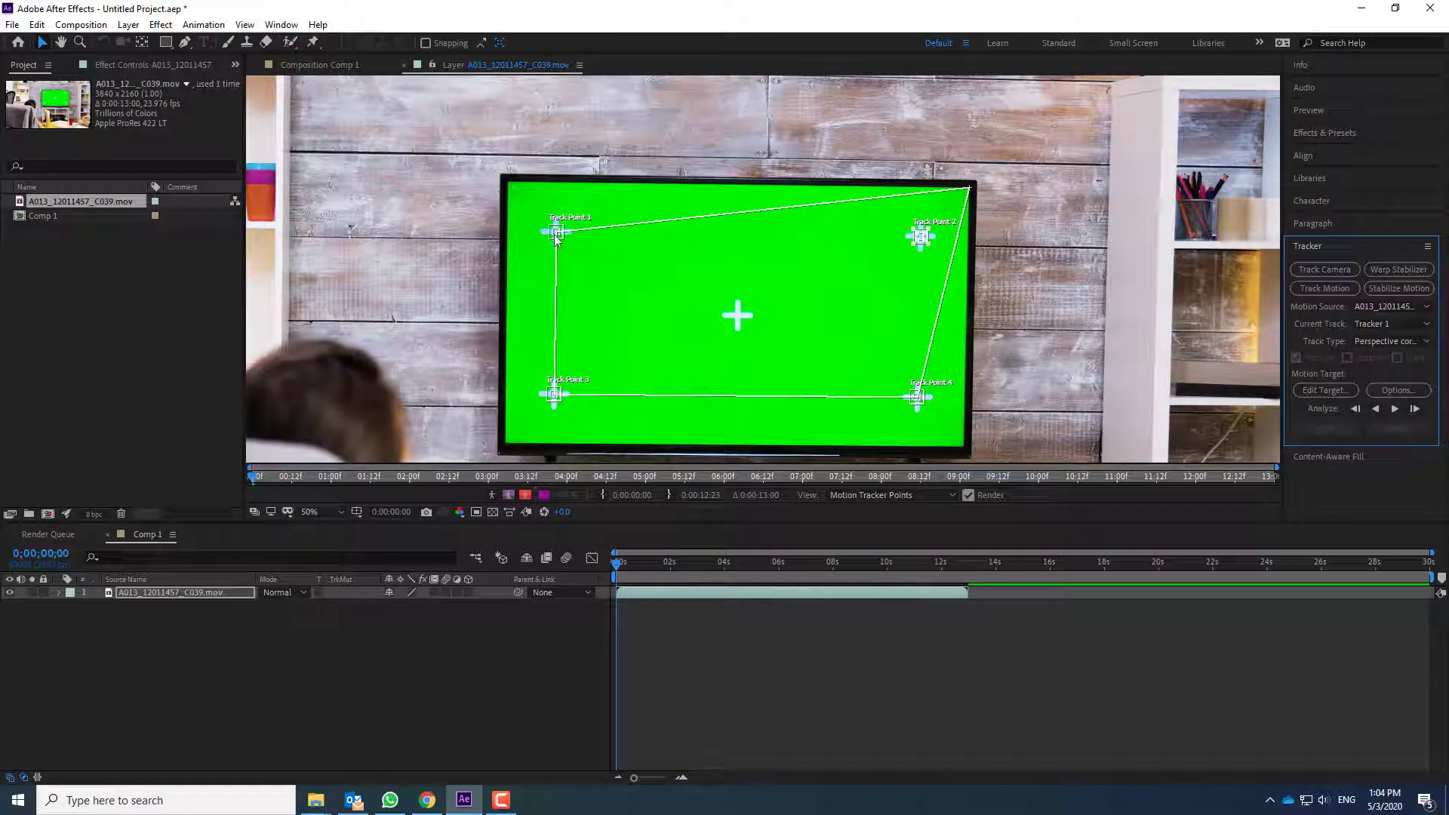
pyautogui.moveTo(556, 234); pyautogui.dragTo(508, 185)
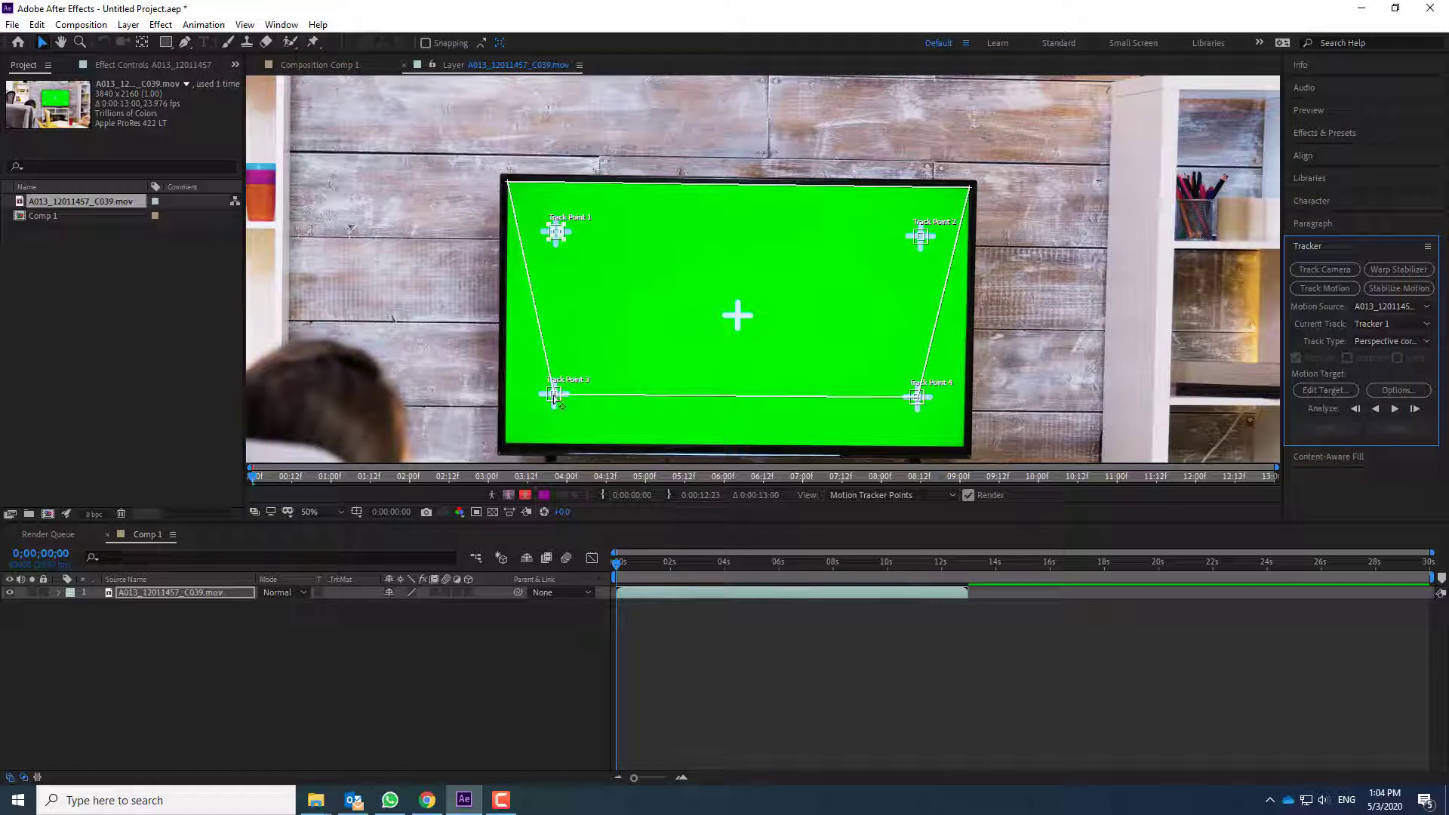
pyautogui.moveTo(555, 398); pyautogui.dragTo(507, 448)
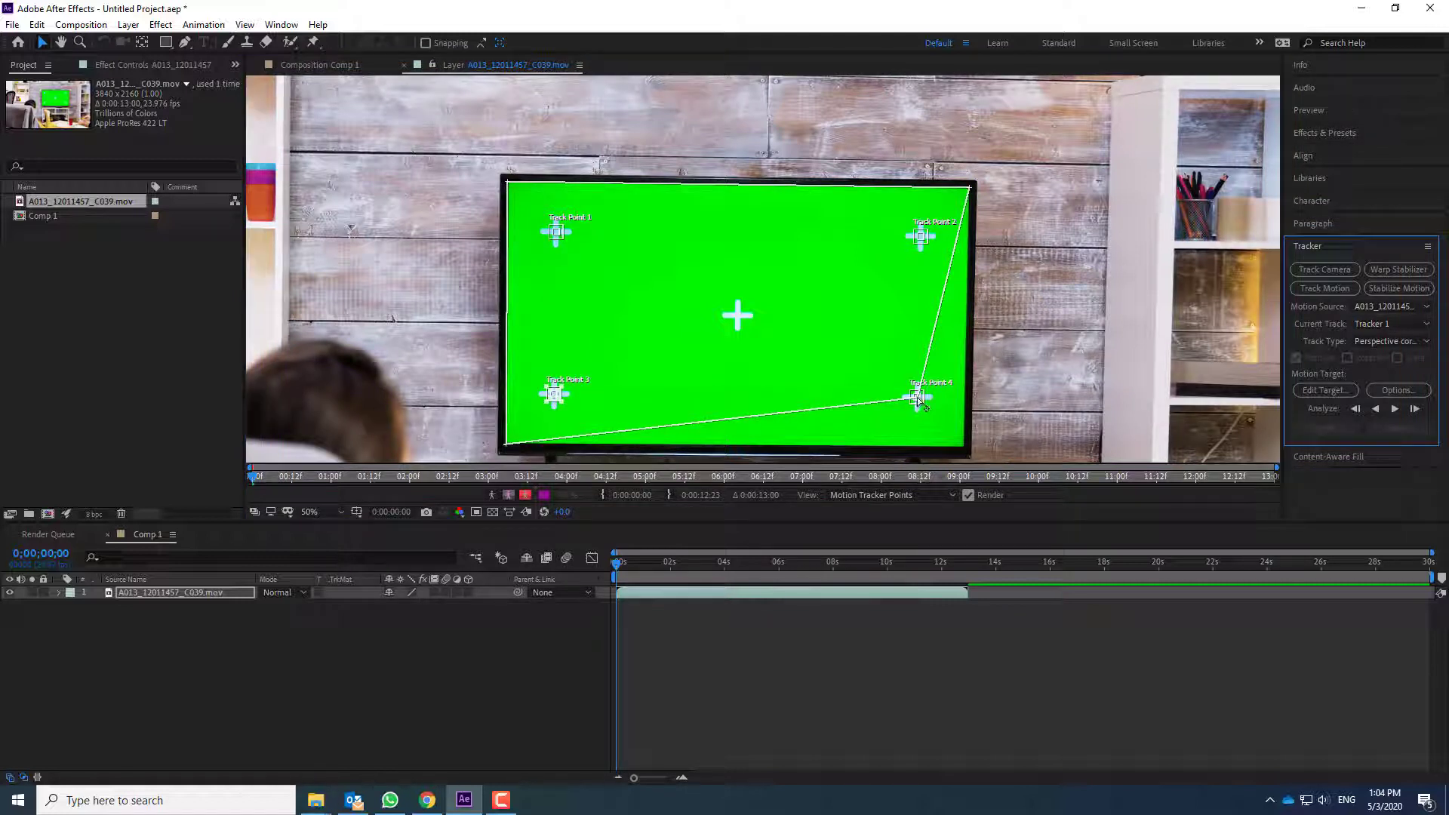
pyautogui.moveTo(918, 399); pyautogui.dragTo(965, 452)
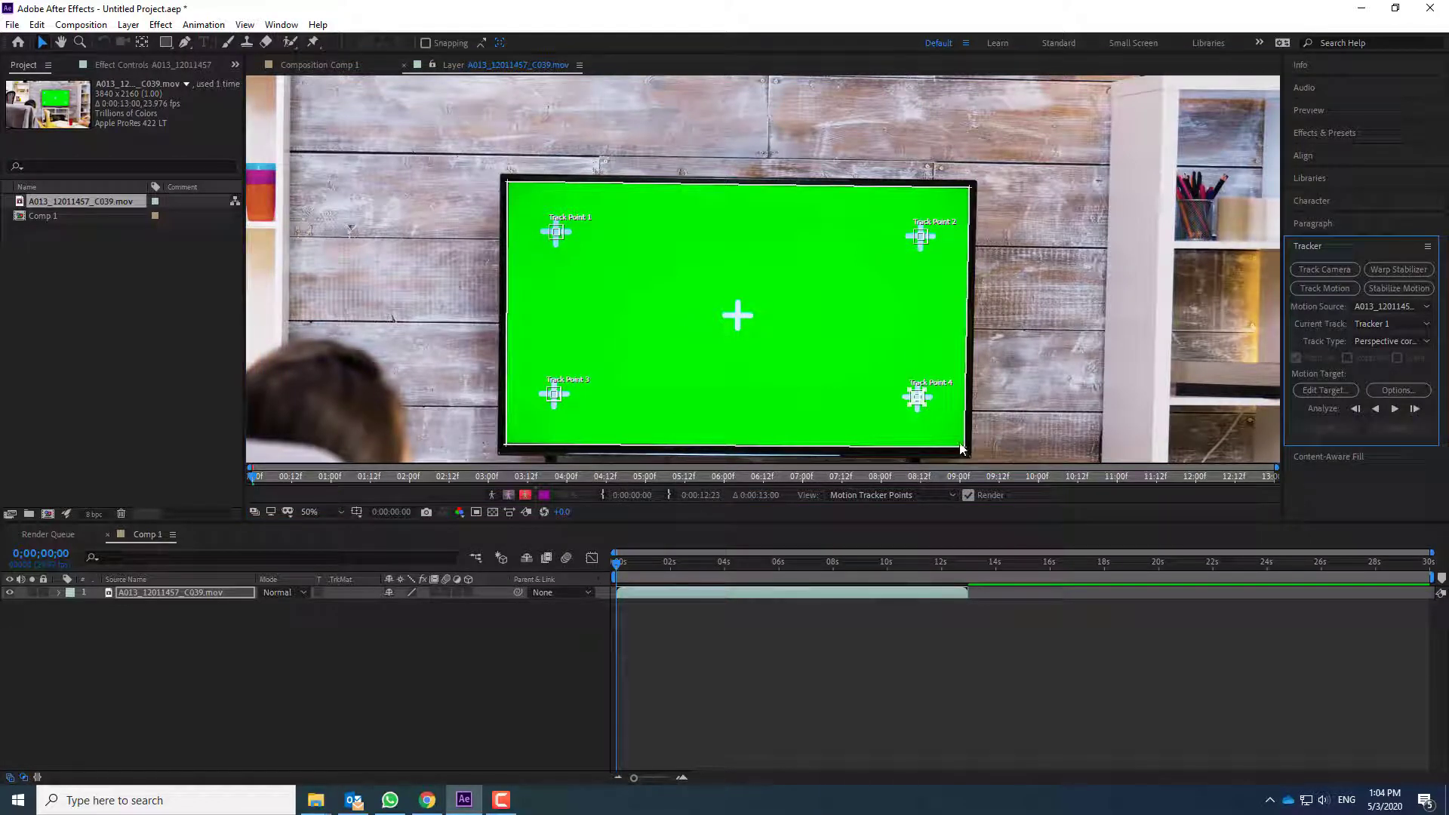
# Step: Analyze the four track points forward through the whole clip and return to the Comp 1 view
pyautogui.click(1393, 409)
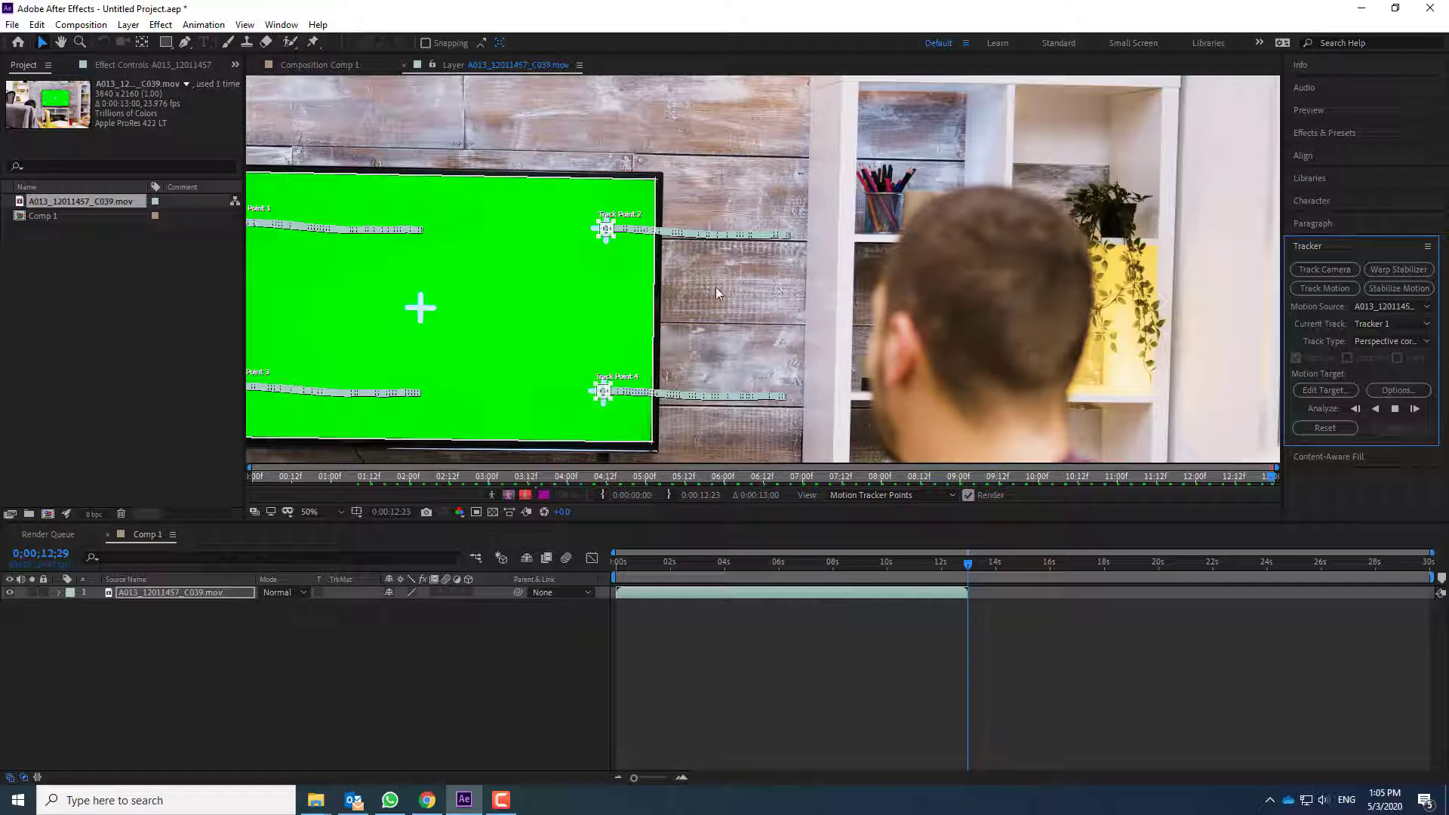
pyautogui.click(320, 65)
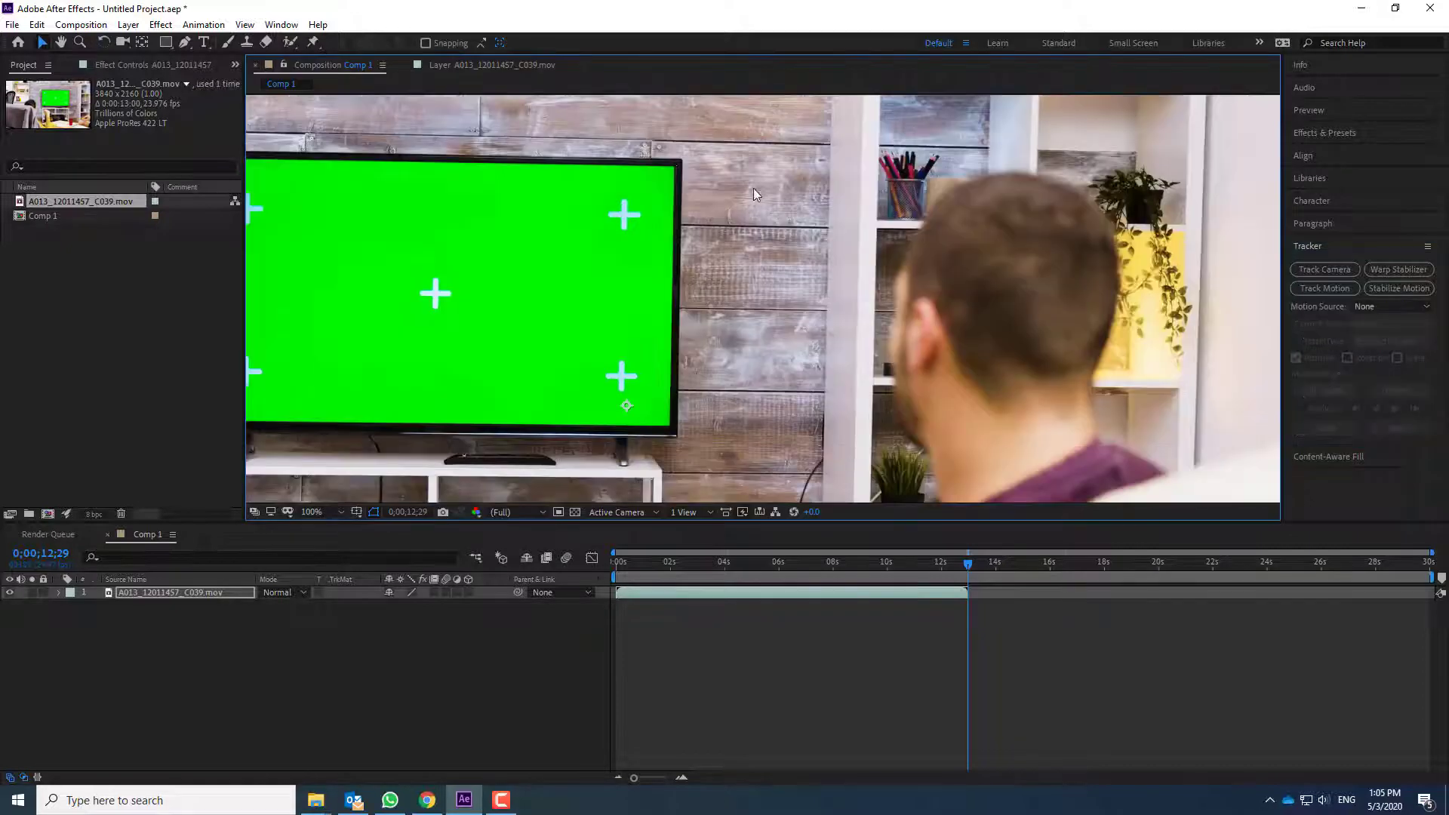
pyautogui.scroll(-2, 713, 234)
pyautogui.scroll(1, 763, 357)
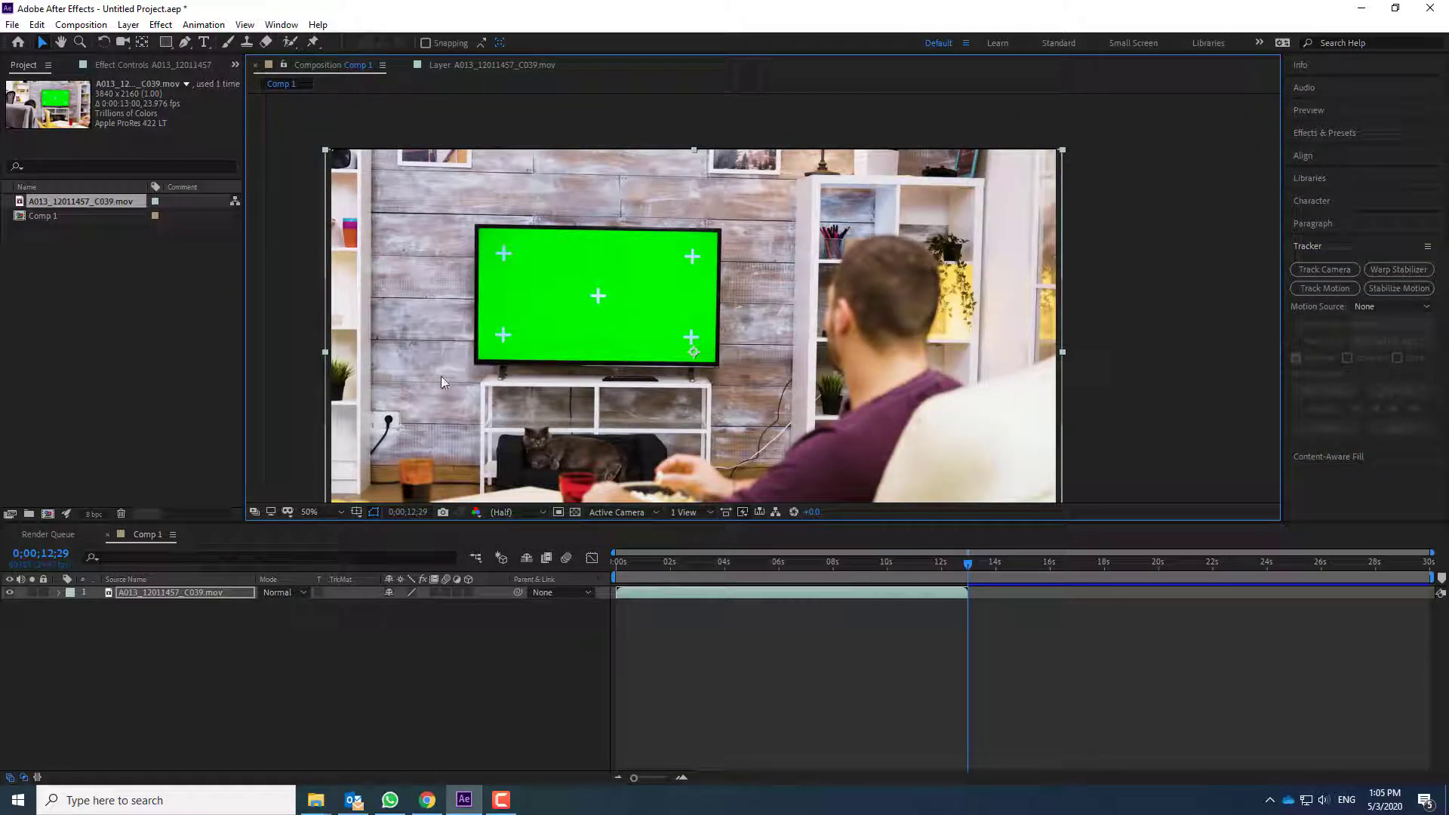
# Step: Create a new composition named Screen with the HDTV 1080 29,97 preset
pyautogui.click(76, 24)
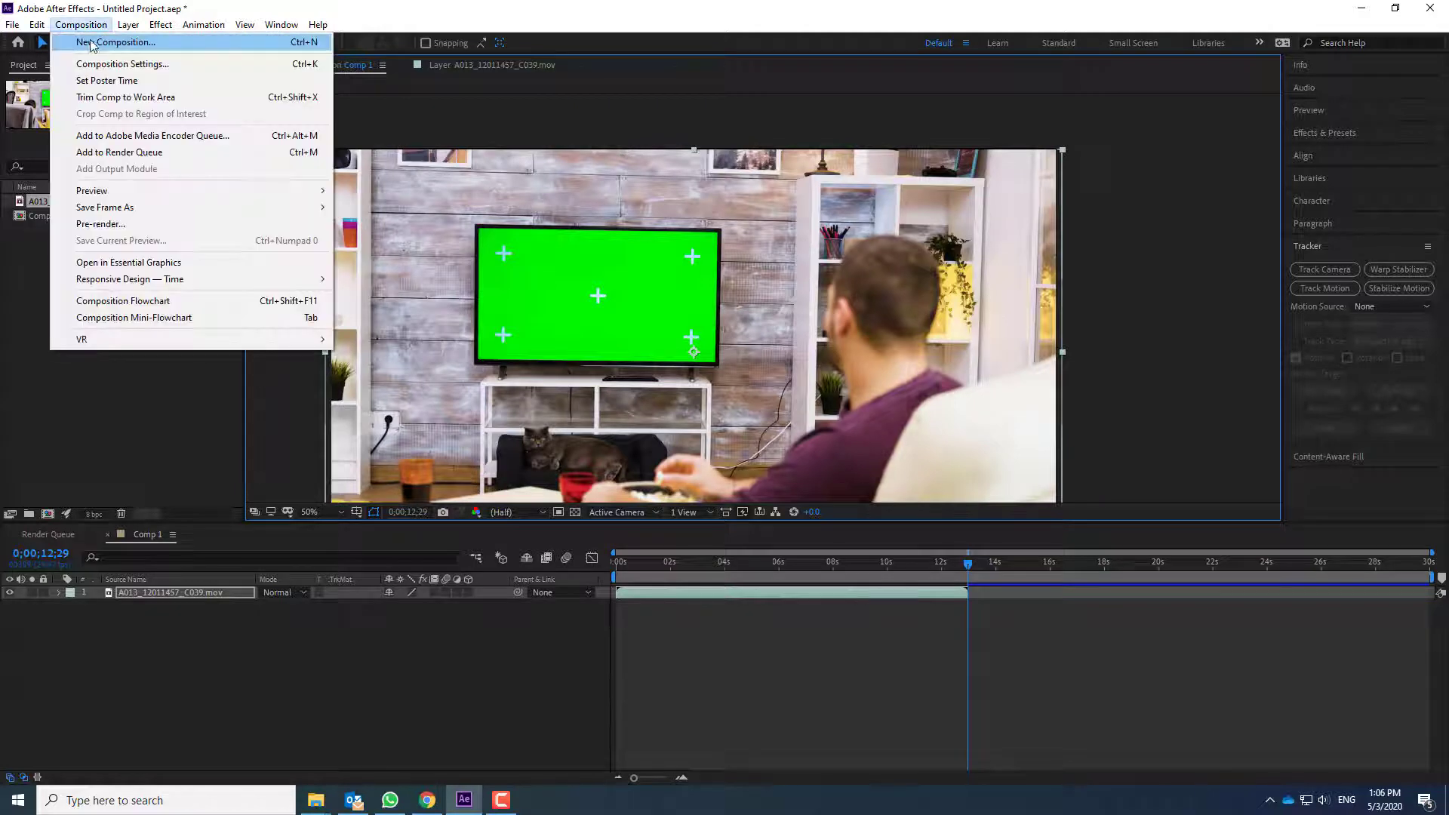
pyautogui.click(106, 41)
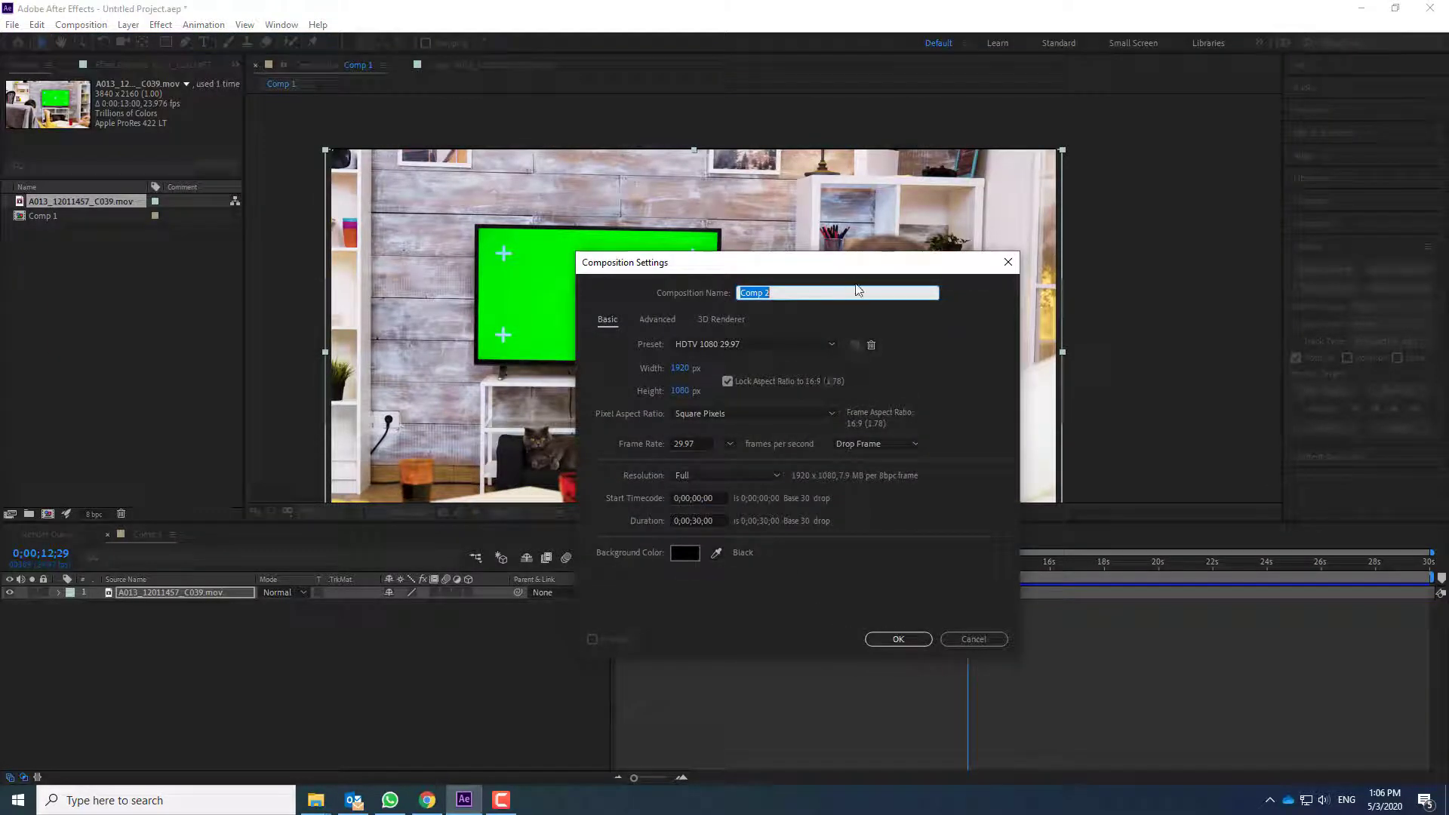
pyautogui.write('Screen')
pyautogui.press('Return')
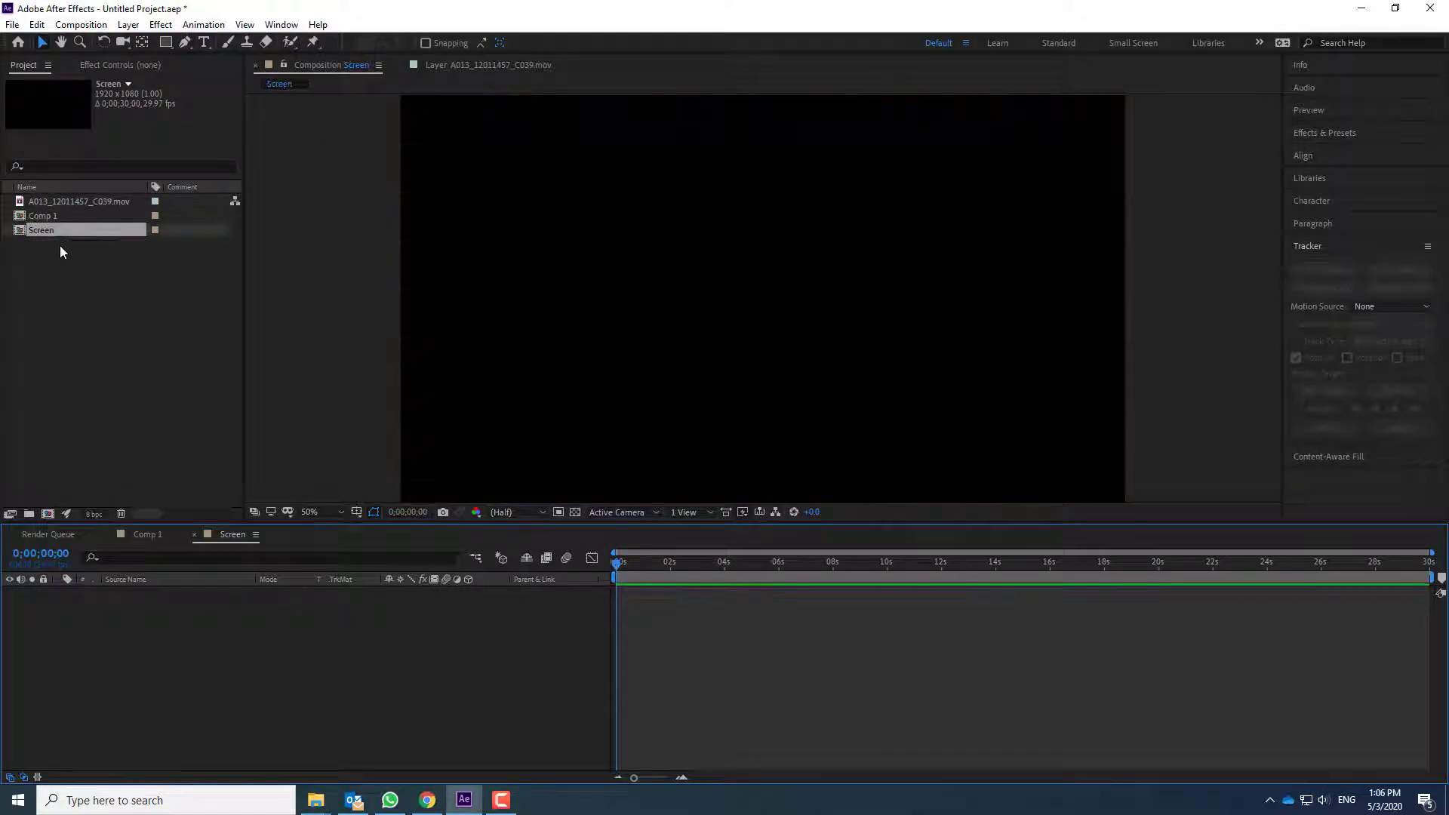
pyautogui.moveTo(56, 232); pyautogui.dragTo(195, 538)
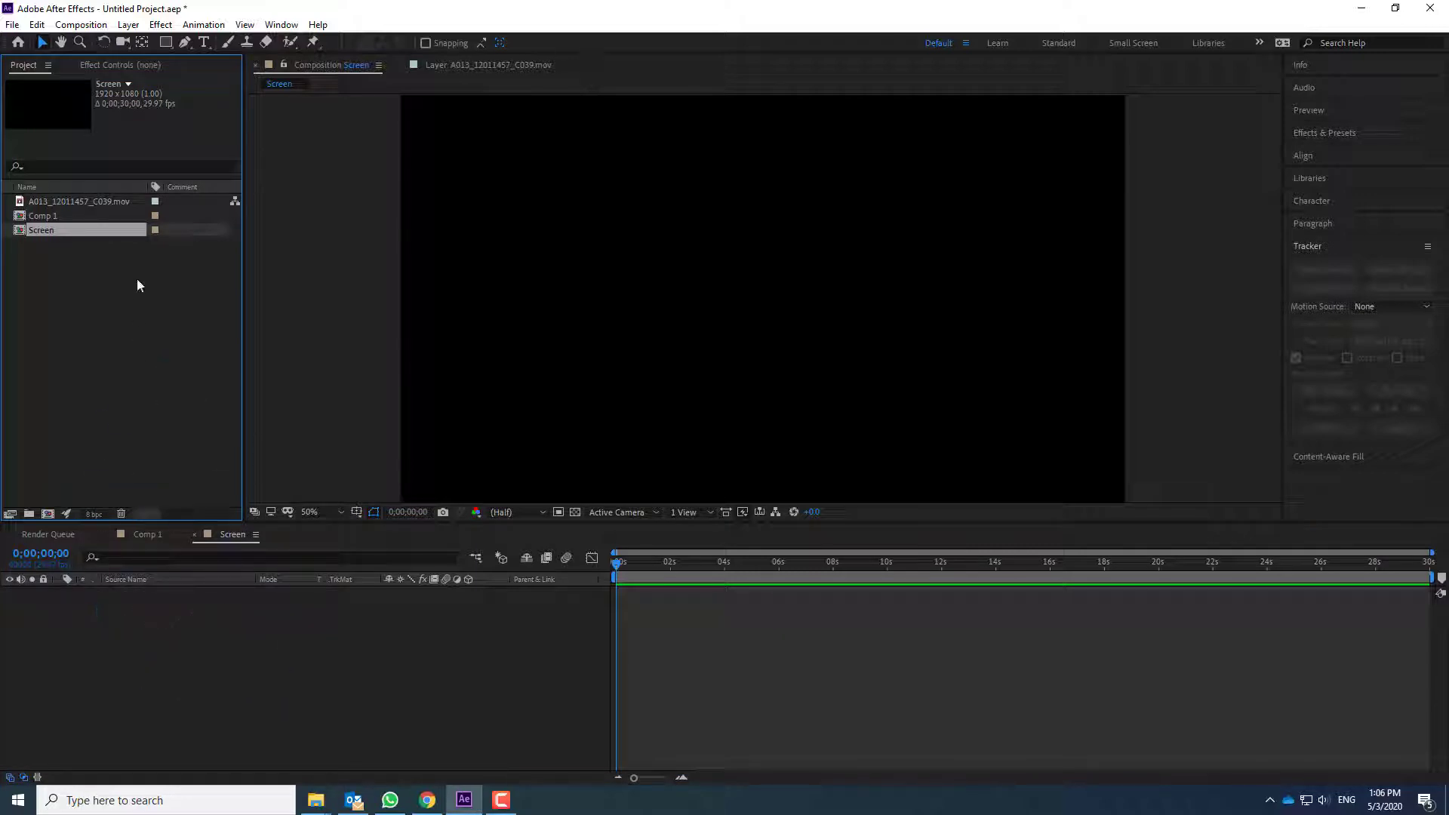
pyautogui.scroll(-1, 524, 279)
pyautogui.scroll(1, 524, 280)
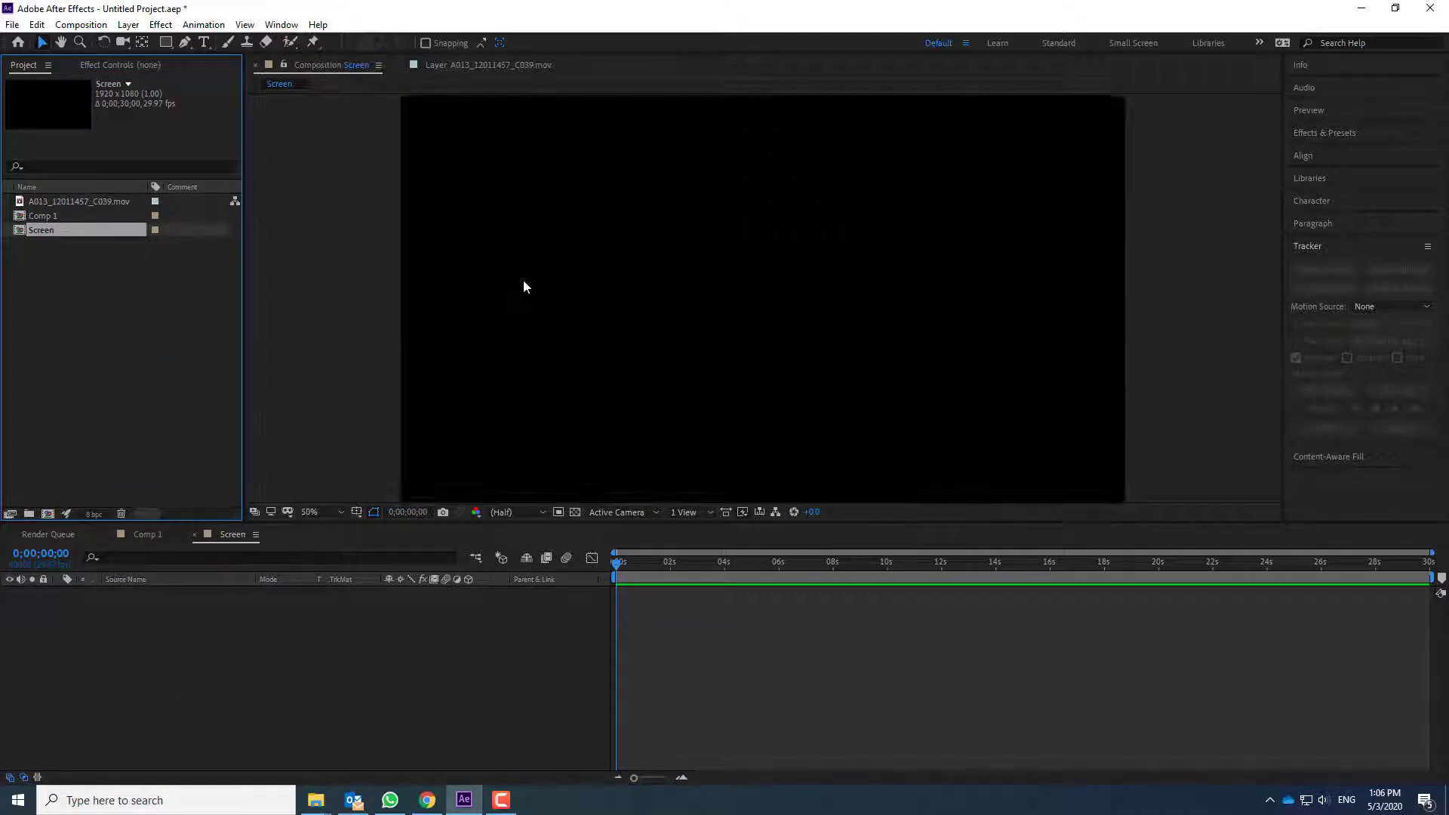
pyautogui.scroll(-1, 523, 280)
pyautogui.click(123, 24)
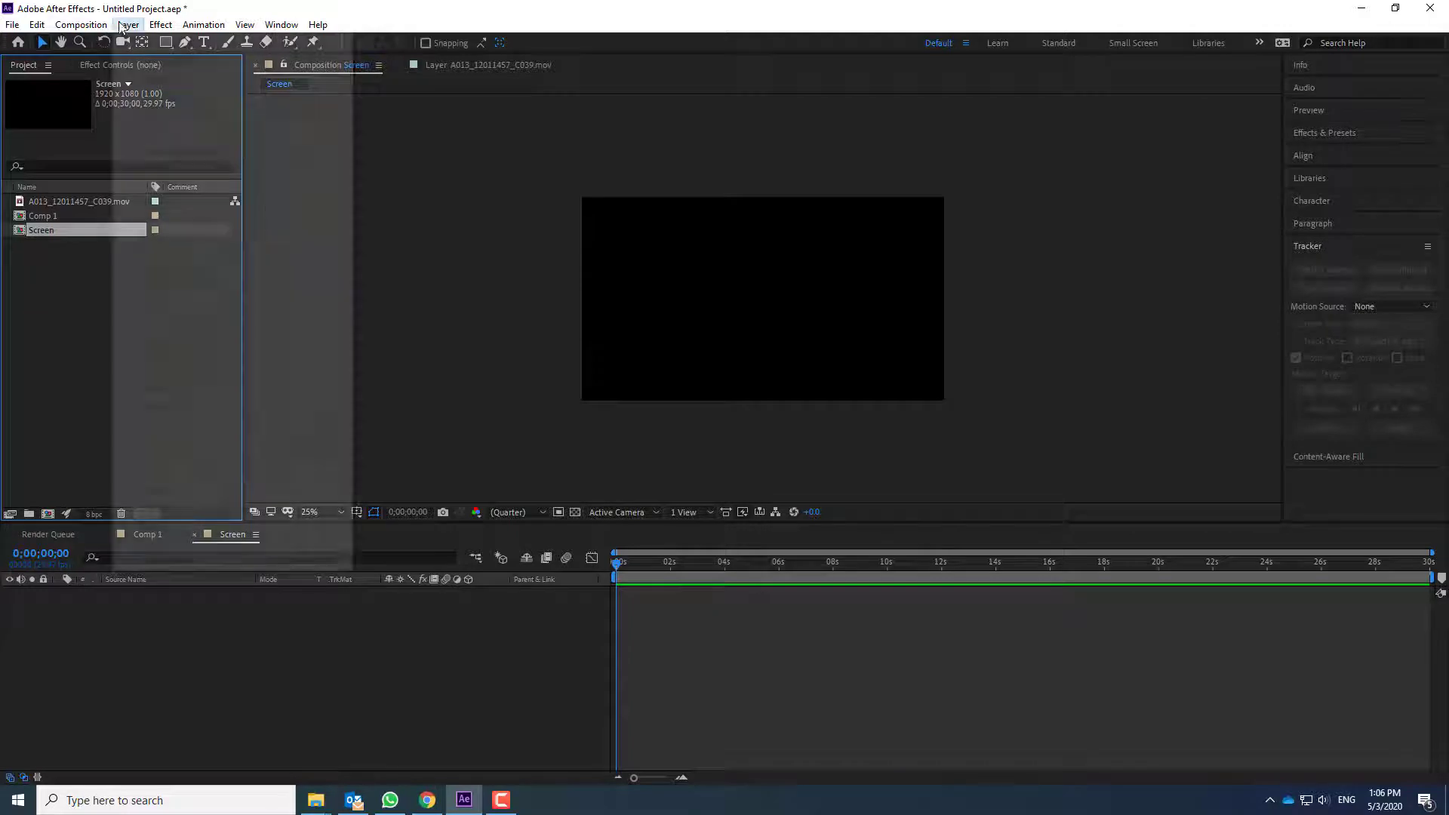
pyautogui.click(79, 641)
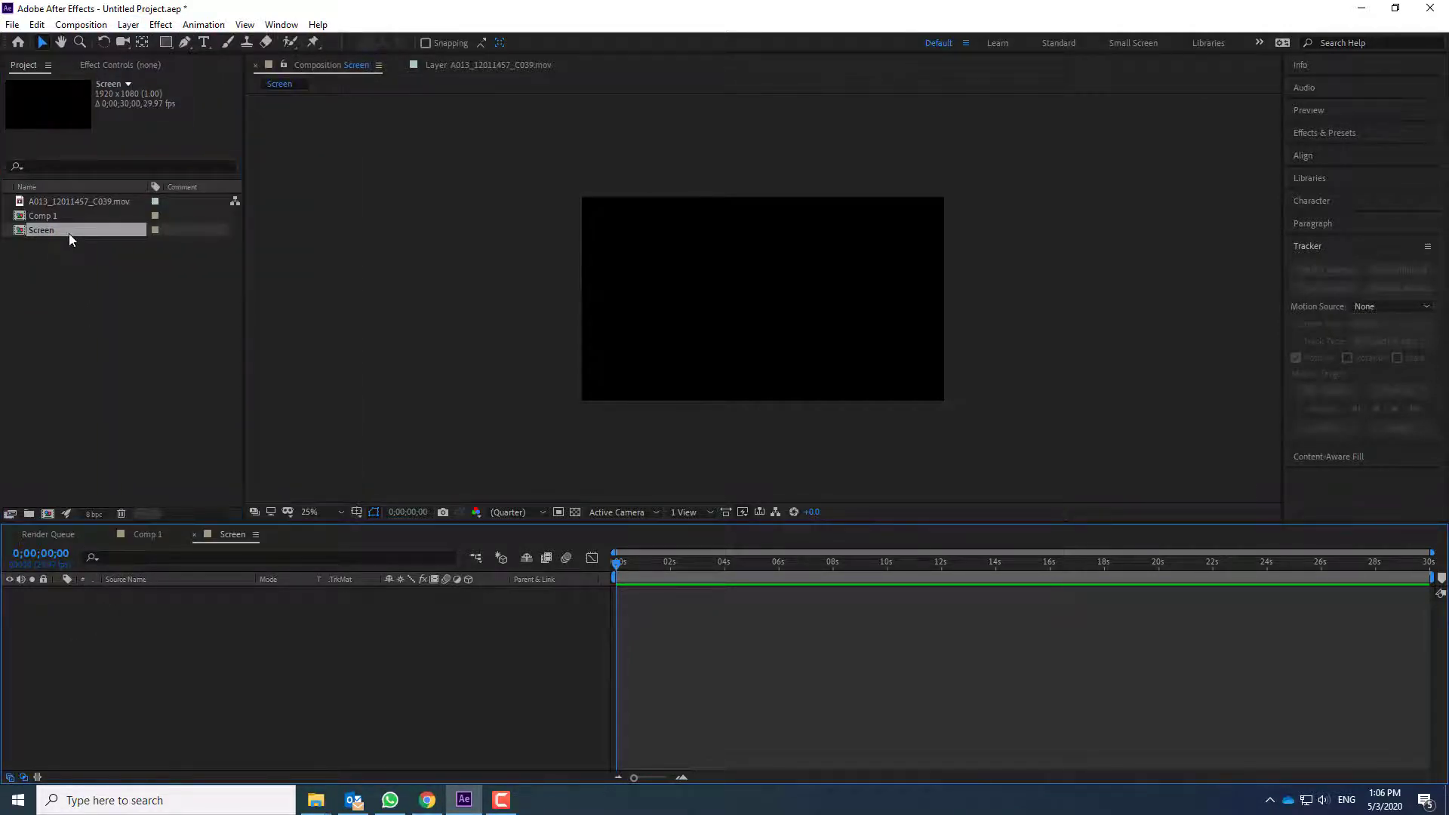
# Step: Add a green 1920 × 1080 px solid layer to the Screen composition
pyautogui.click(122, 25)
pyautogui.moveTo(226, 43)
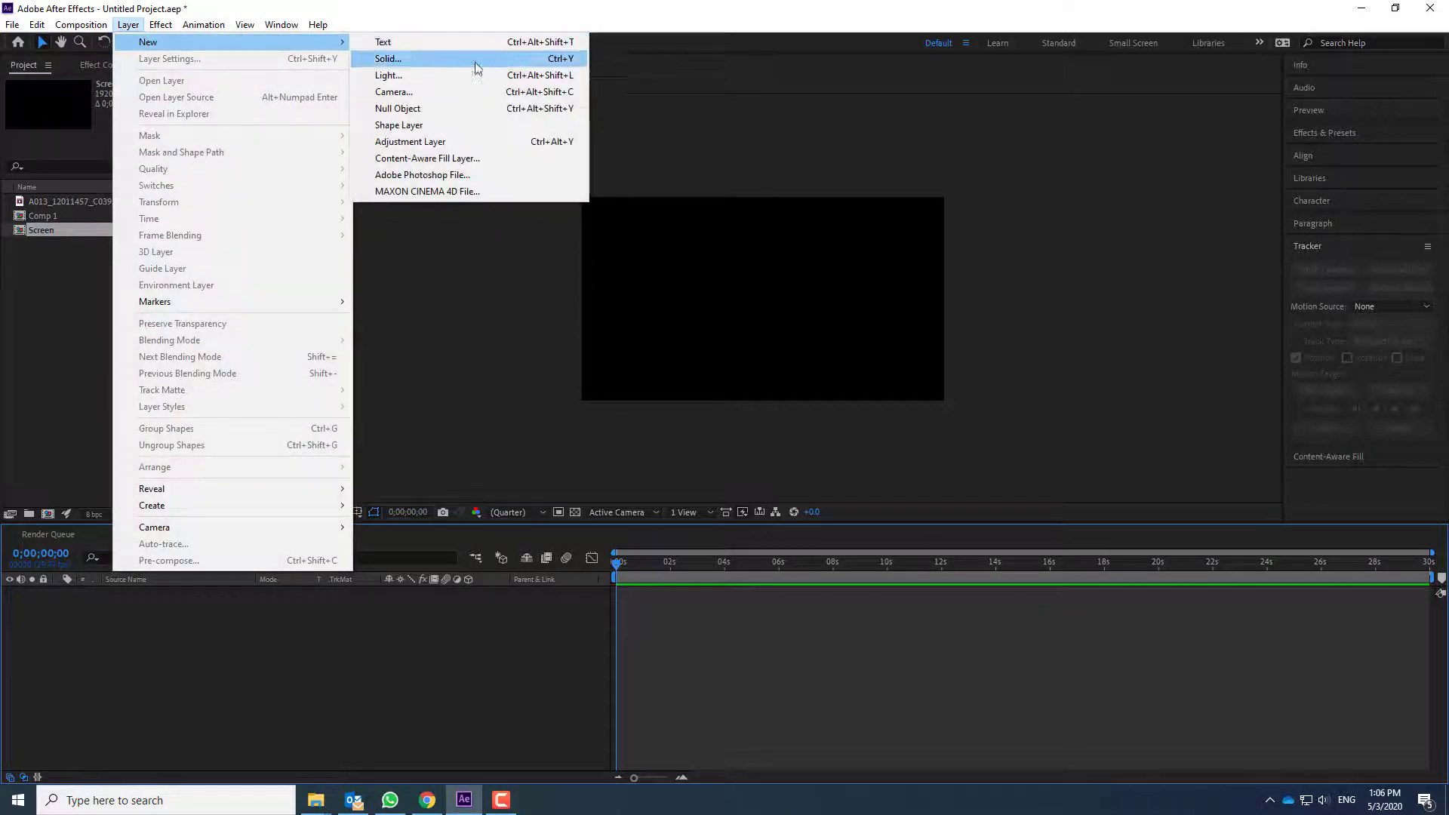
pyautogui.click(423, 59)
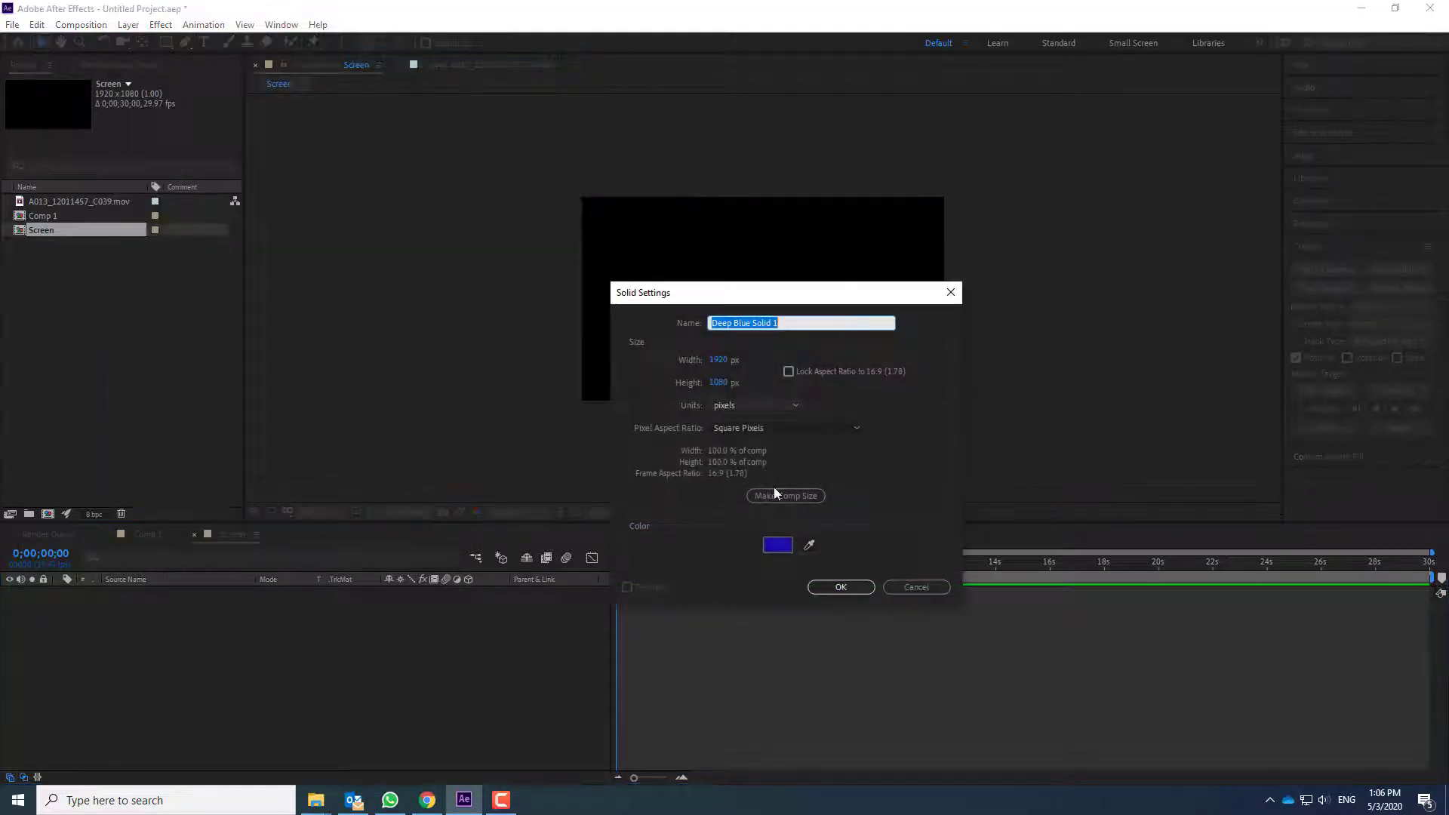
pyautogui.click(827, 586)
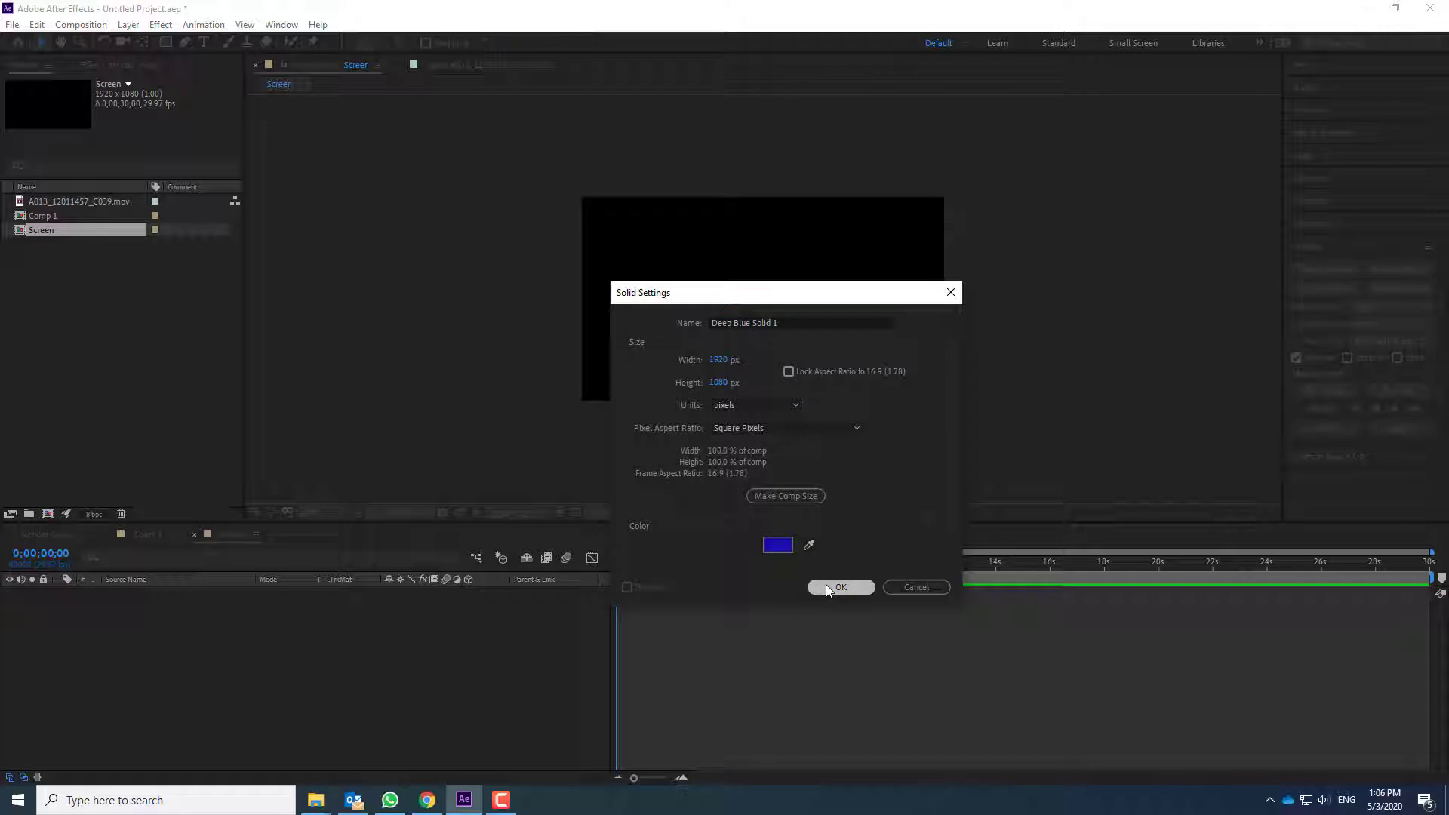
pyautogui.click(779, 545)
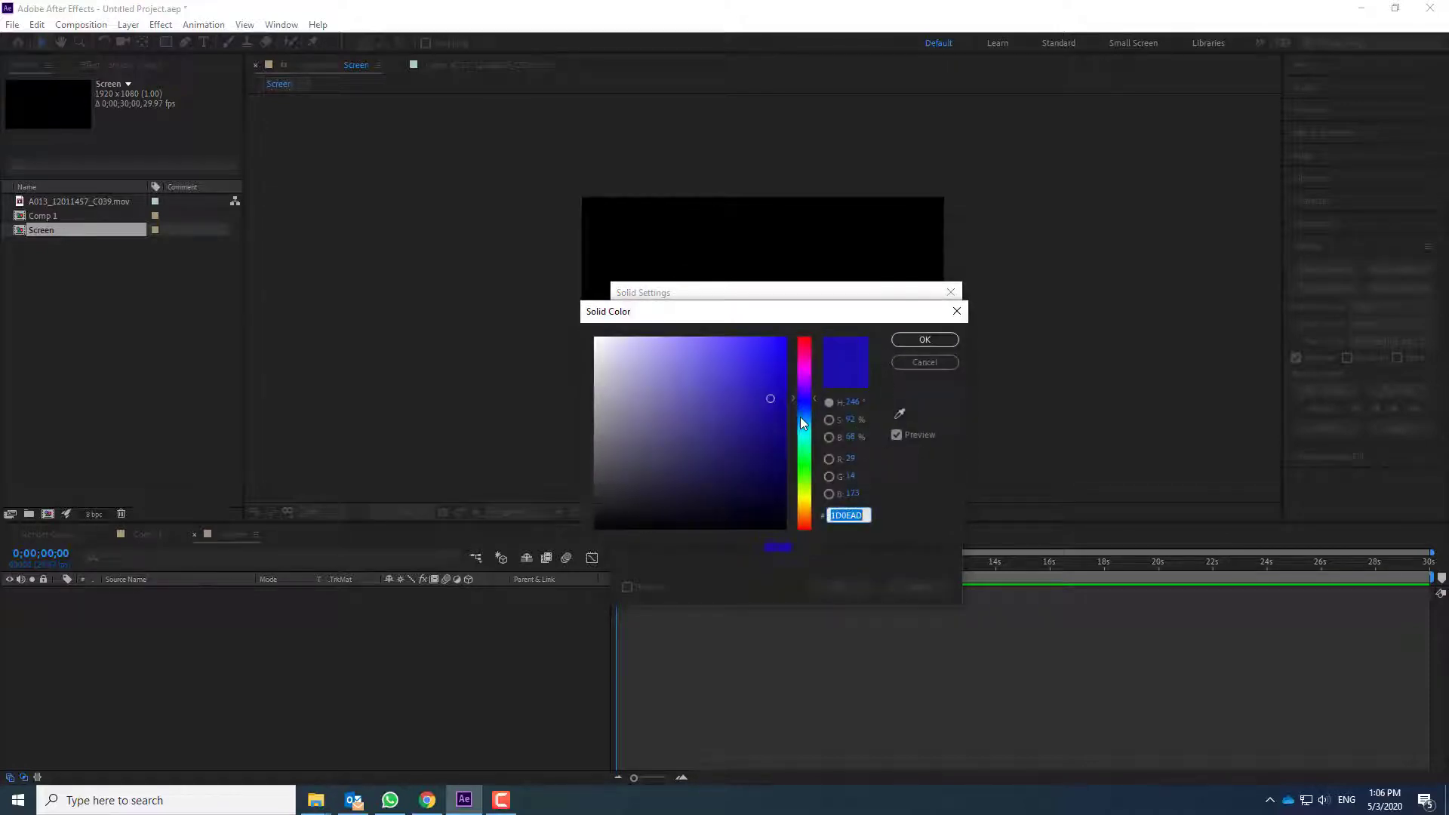
pyautogui.moveTo(805, 485); pyautogui.dragTo(805, 463)
pyautogui.click(921, 342)
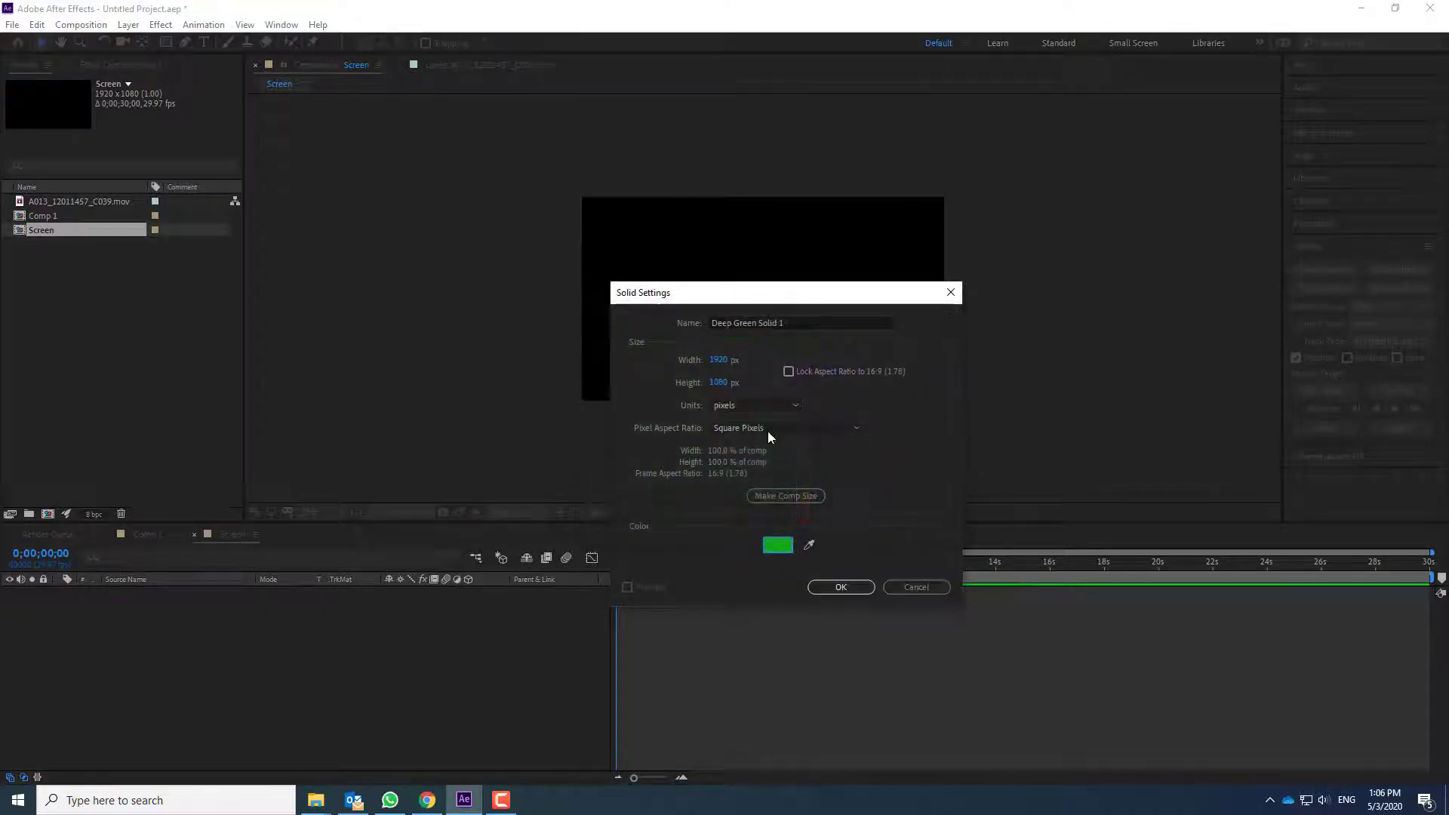
pyautogui.click(830, 595)
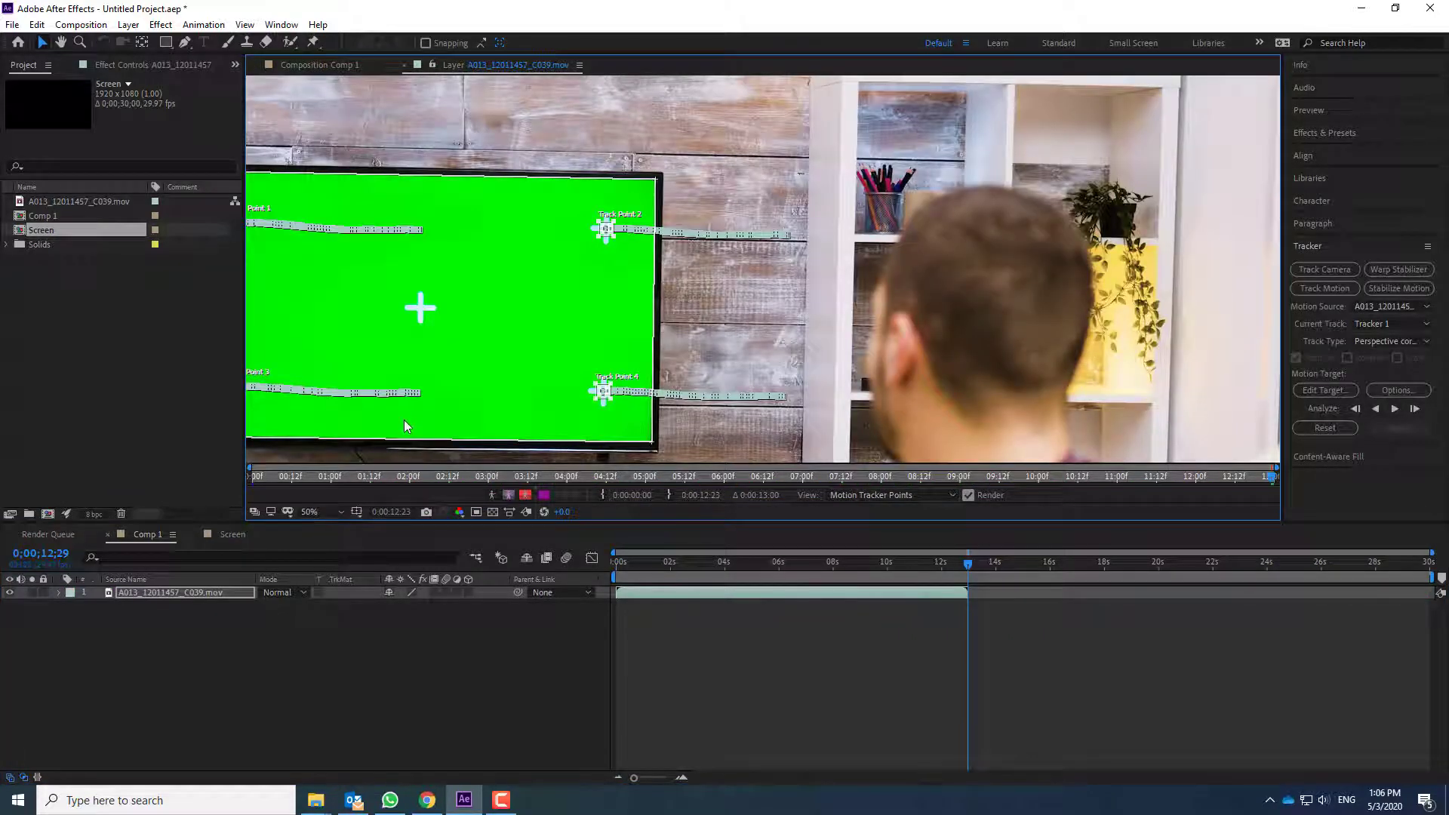
# Step: Place the Screen composition in Comp 1 as a layer above the A013_12011457_C039.mov footage
pyautogui.scroll(-2, 657, 248)
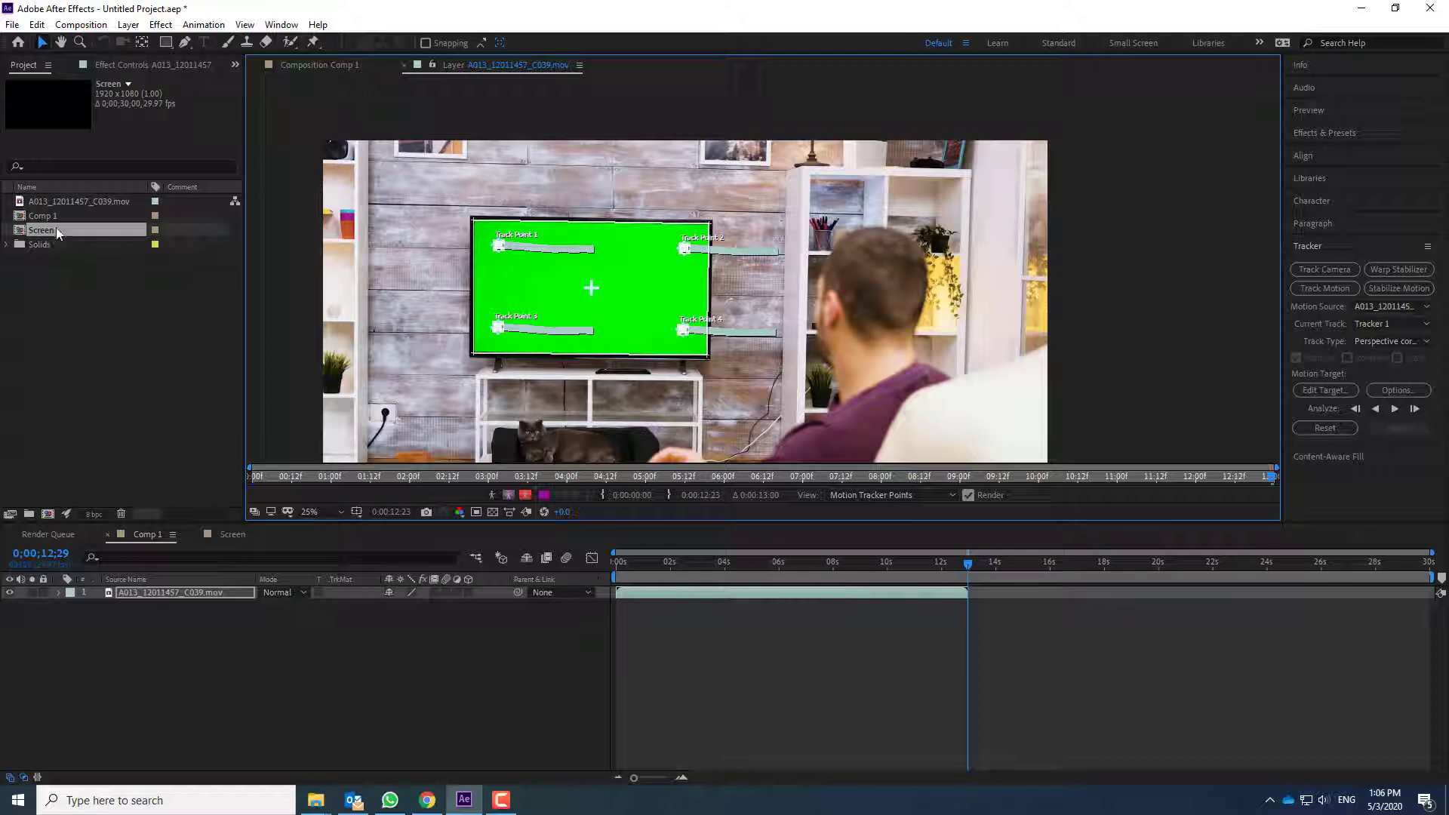
pyautogui.moveTo(58, 233); pyautogui.dragTo(197, 588)
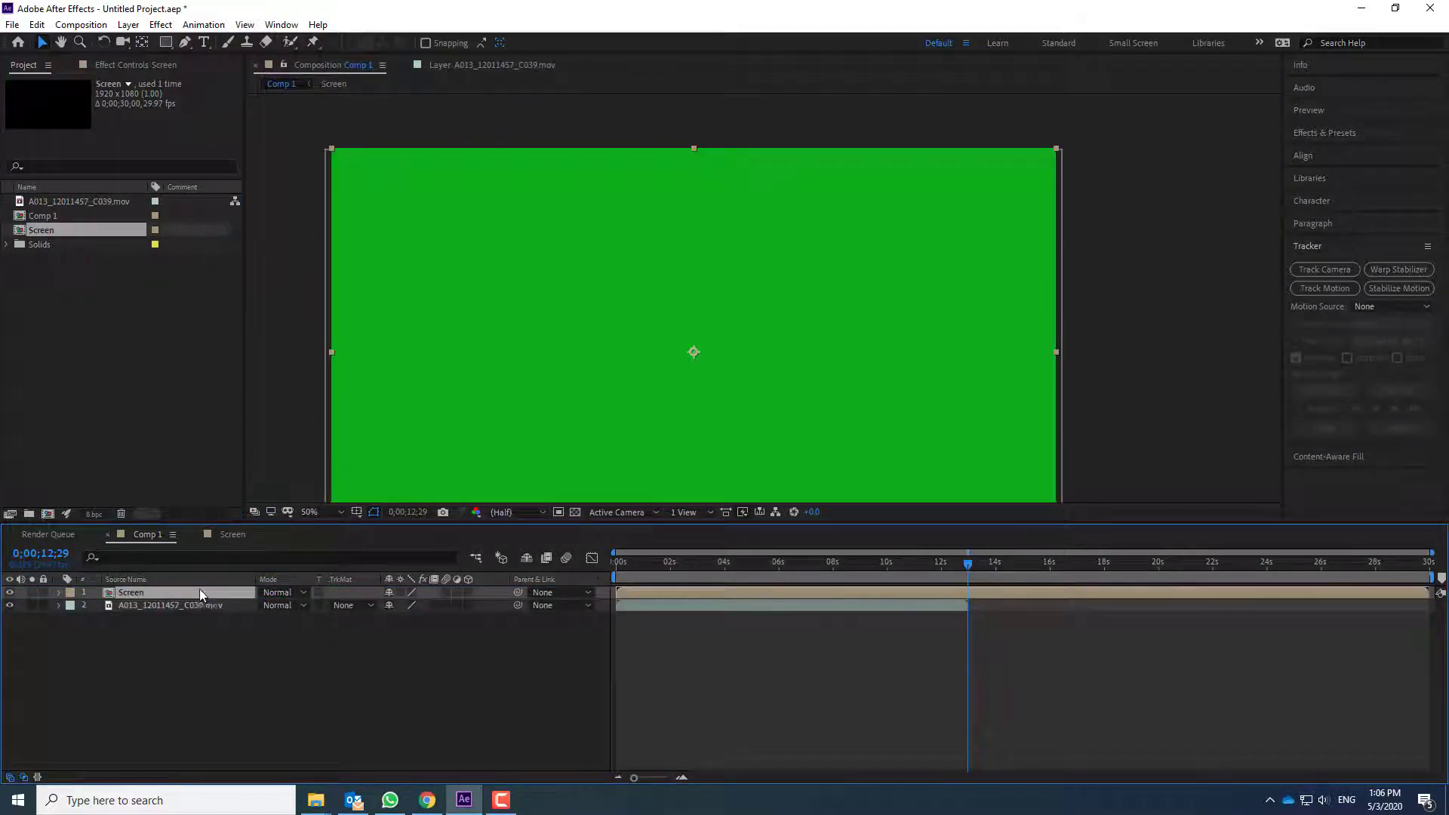
pyautogui.press(',')
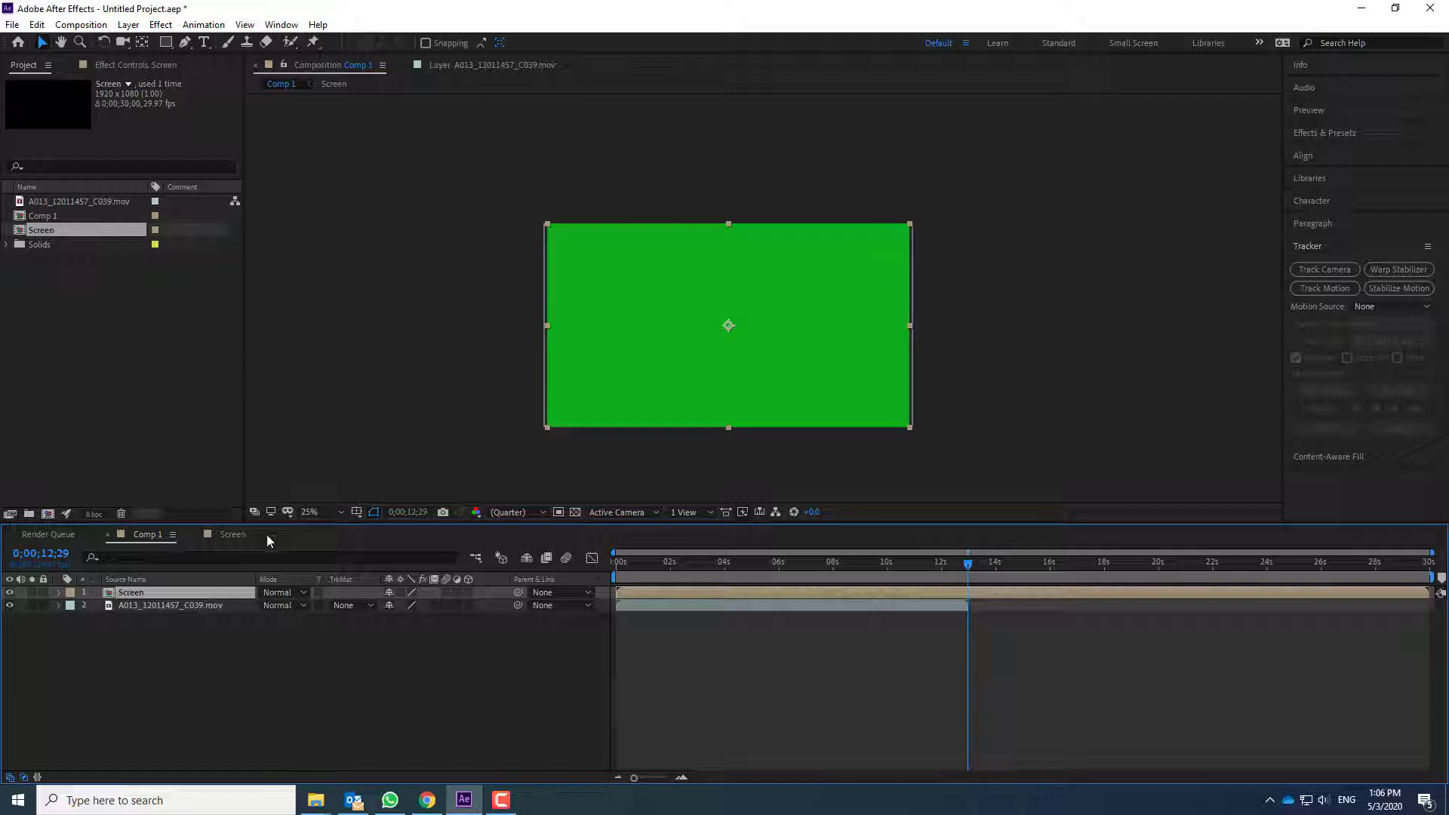
# Step: Set the motion target of the footage's Tracker 1 to the Screen layer and apply the tracking data
pyautogui.click(186, 605)
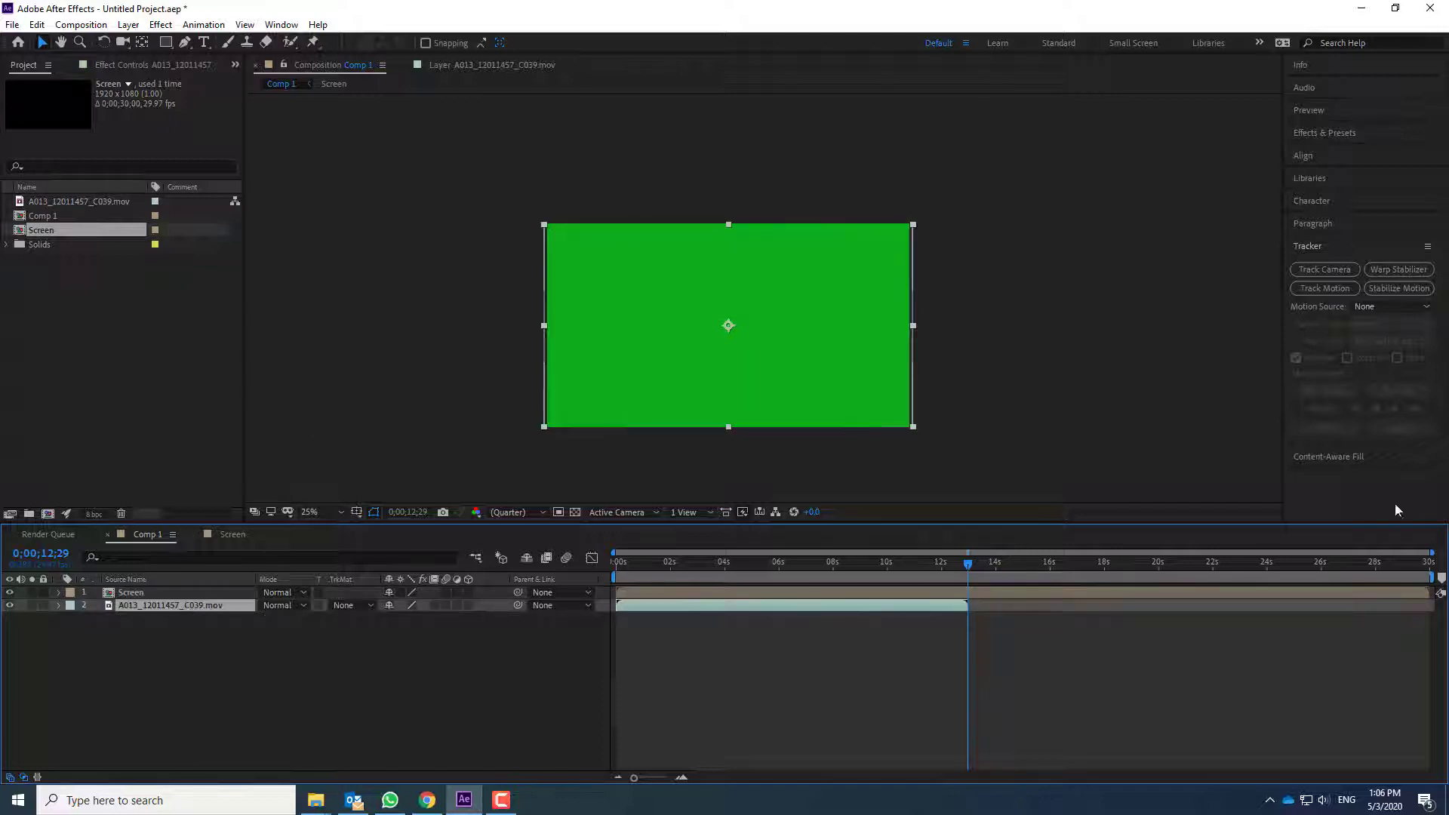
pyautogui.click(487, 67)
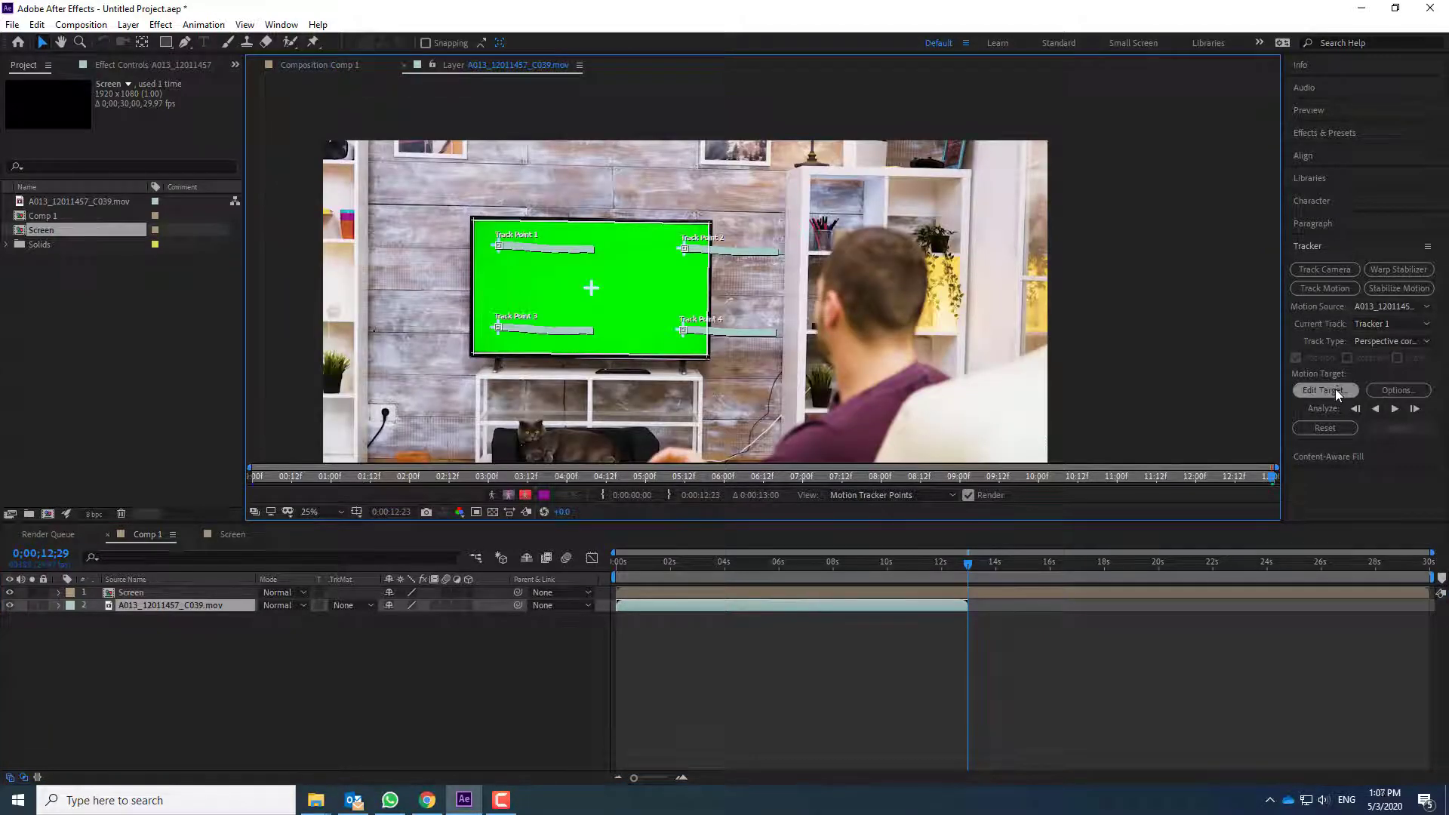
pyautogui.click(1335, 388)
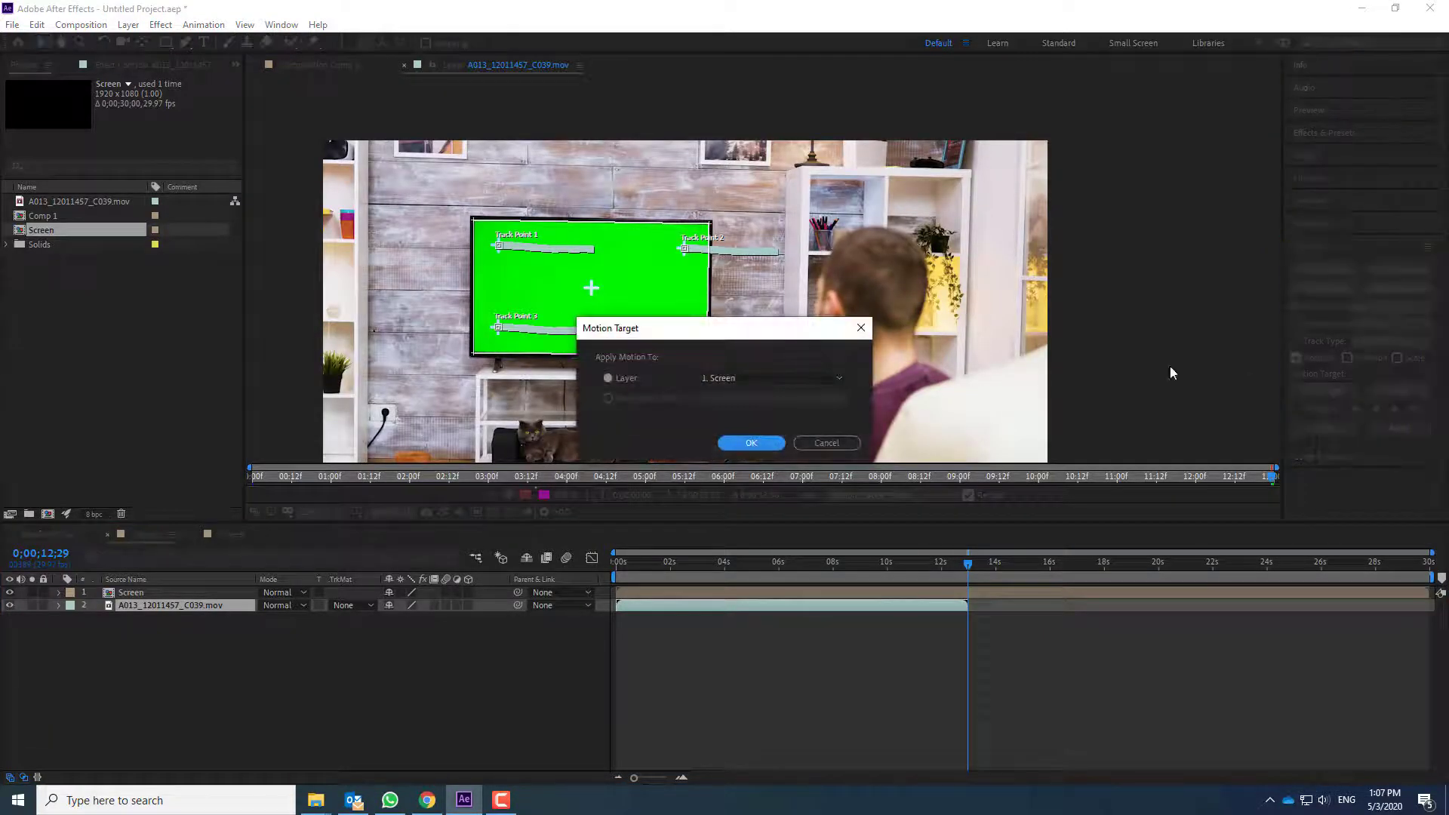
pyautogui.click(753, 376)
pyautogui.click(751, 393)
pyautogui.click(751, 443)
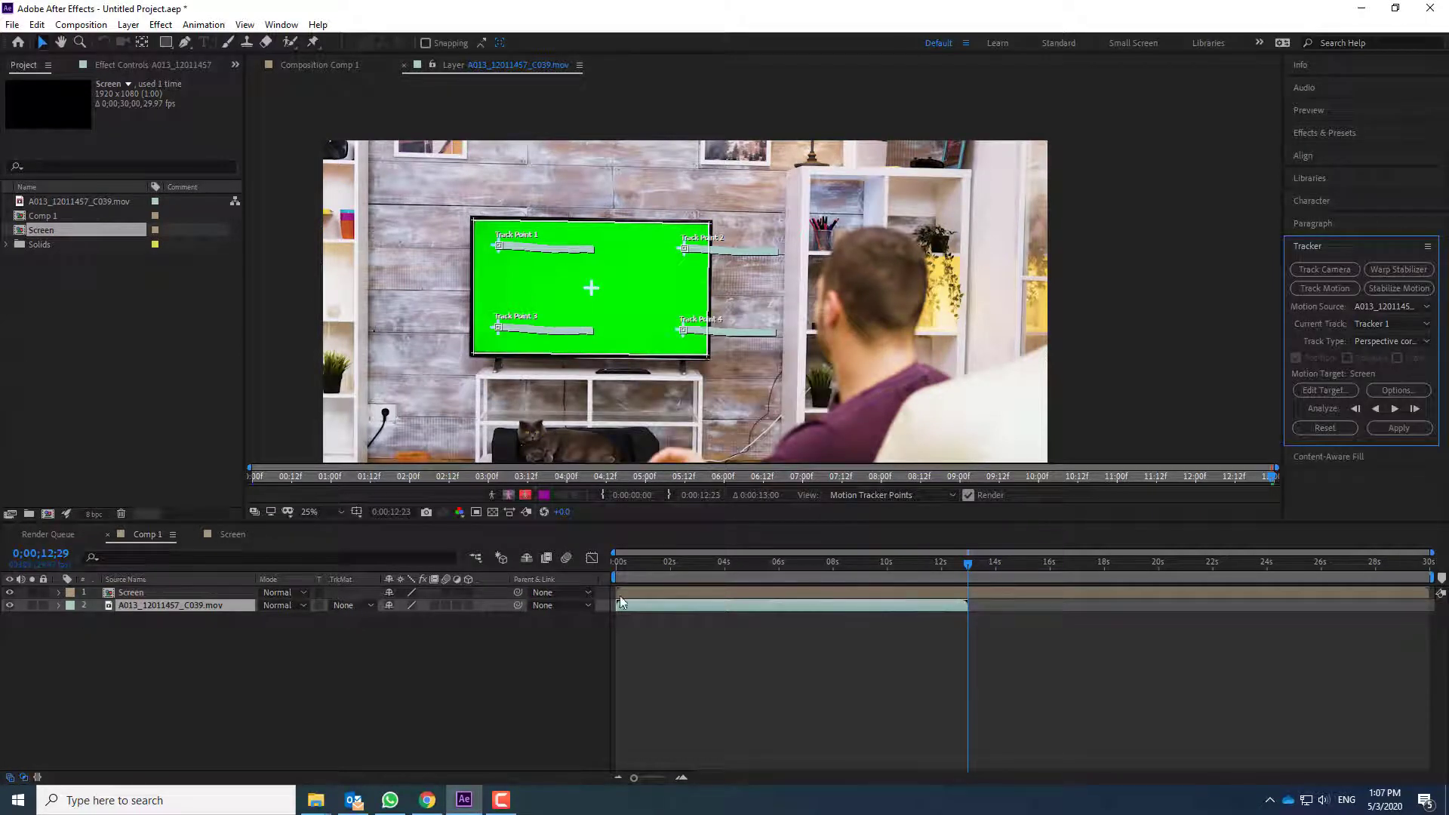
pyautogui.click(1386, 427)
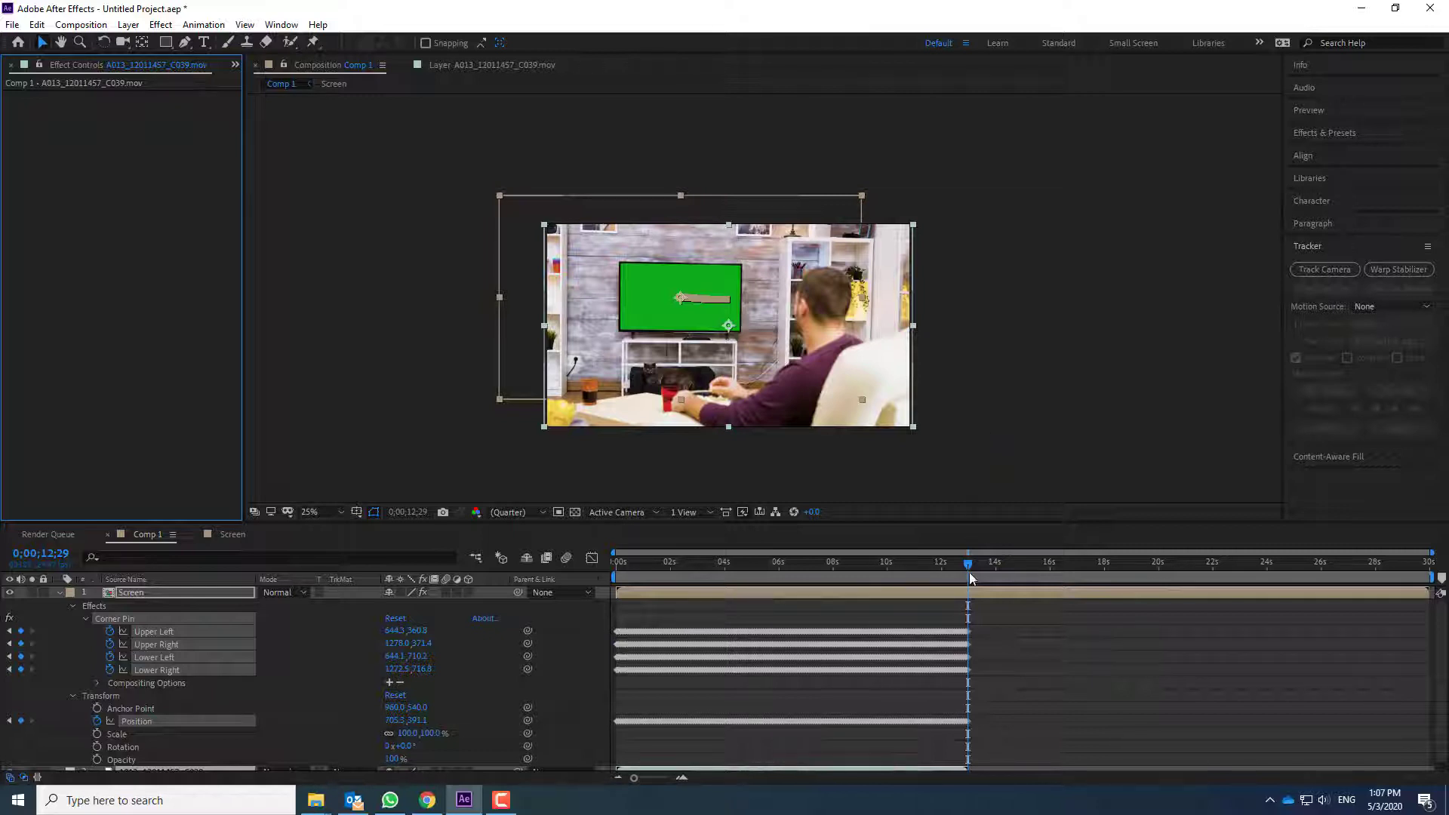
# Step: Return the current time to the start of Comp 1 and examine how the Screen layer fits the TV
pyautogui.moveTo(968, 565); pyautogui.dragTo(600, 577)
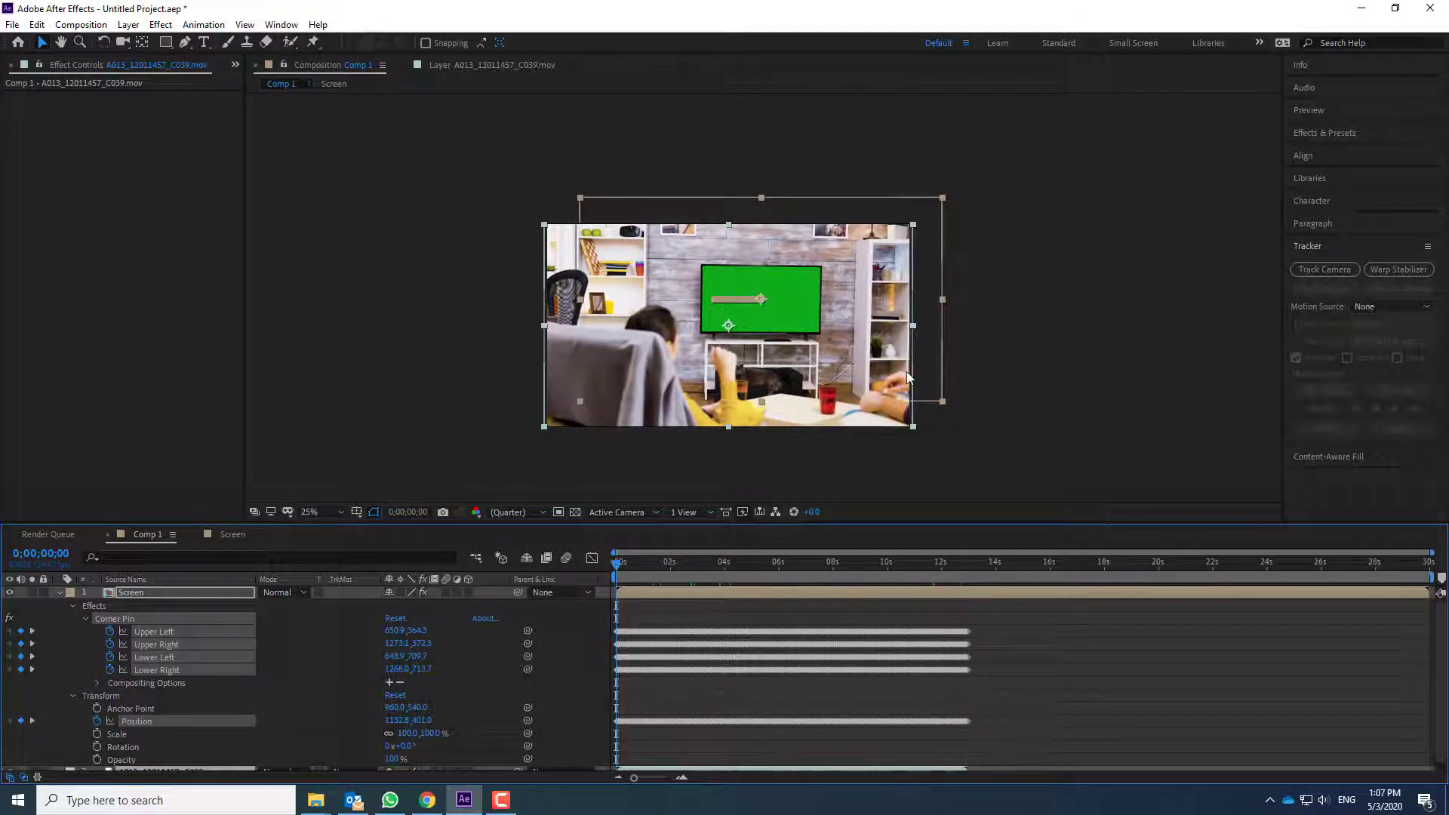
pyautogui.scroll(2, 921, 358)
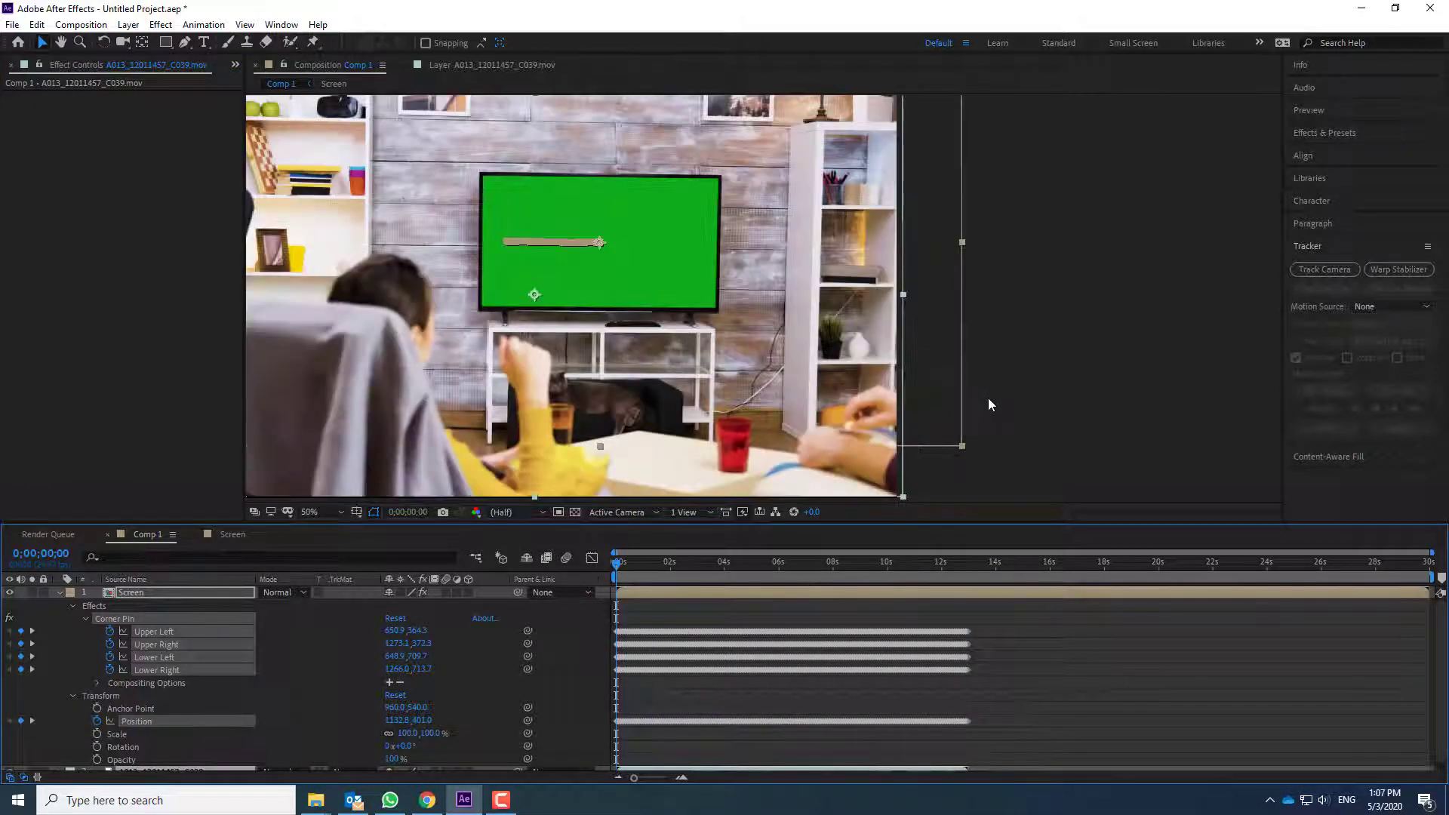
pyautogui.scroll(-2, 990, 404)
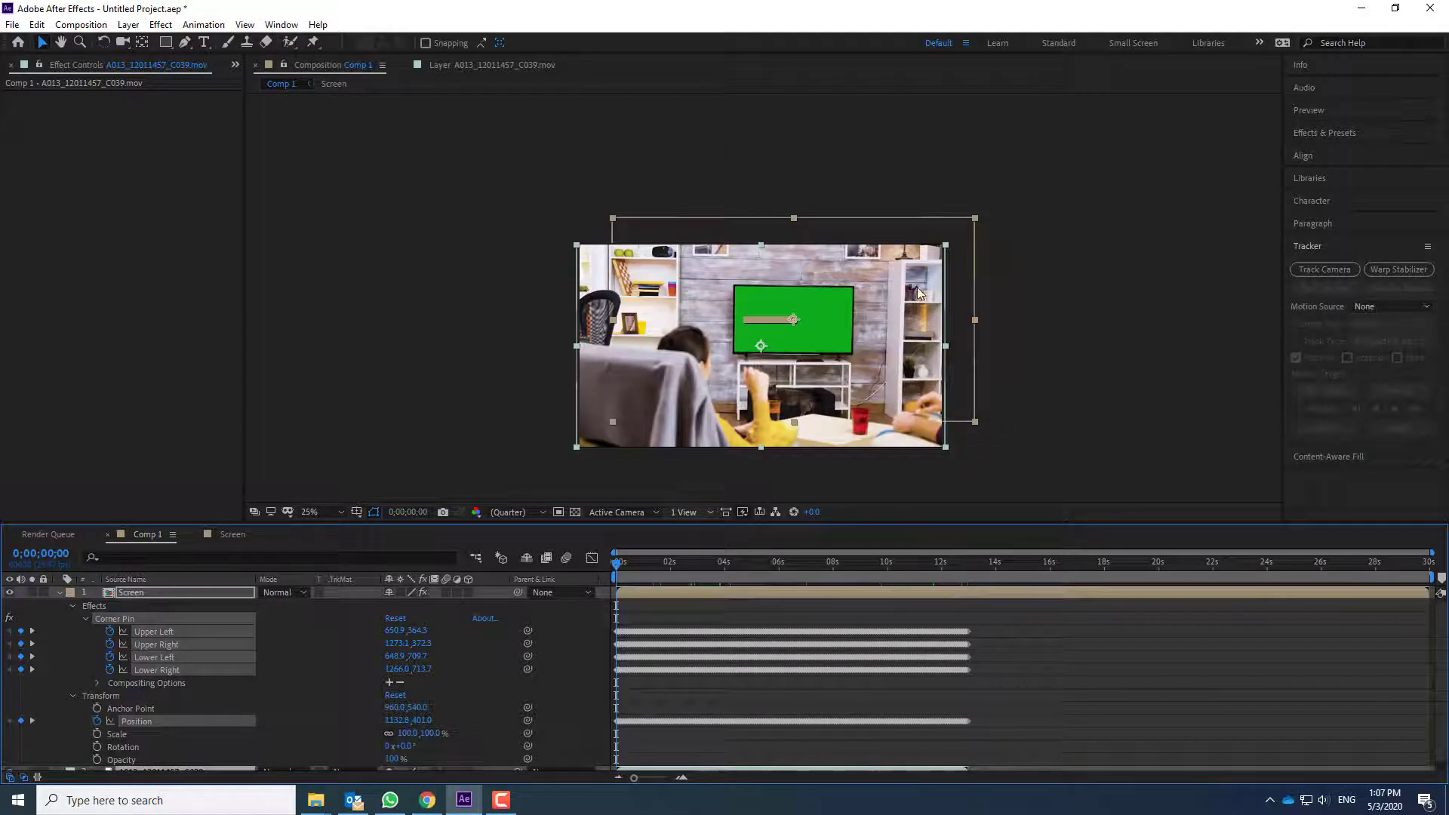
# Step: Try scaling the Screen layer down by its upper-right corner handle, and undo the scaling
pyautogui.click(974, 219)
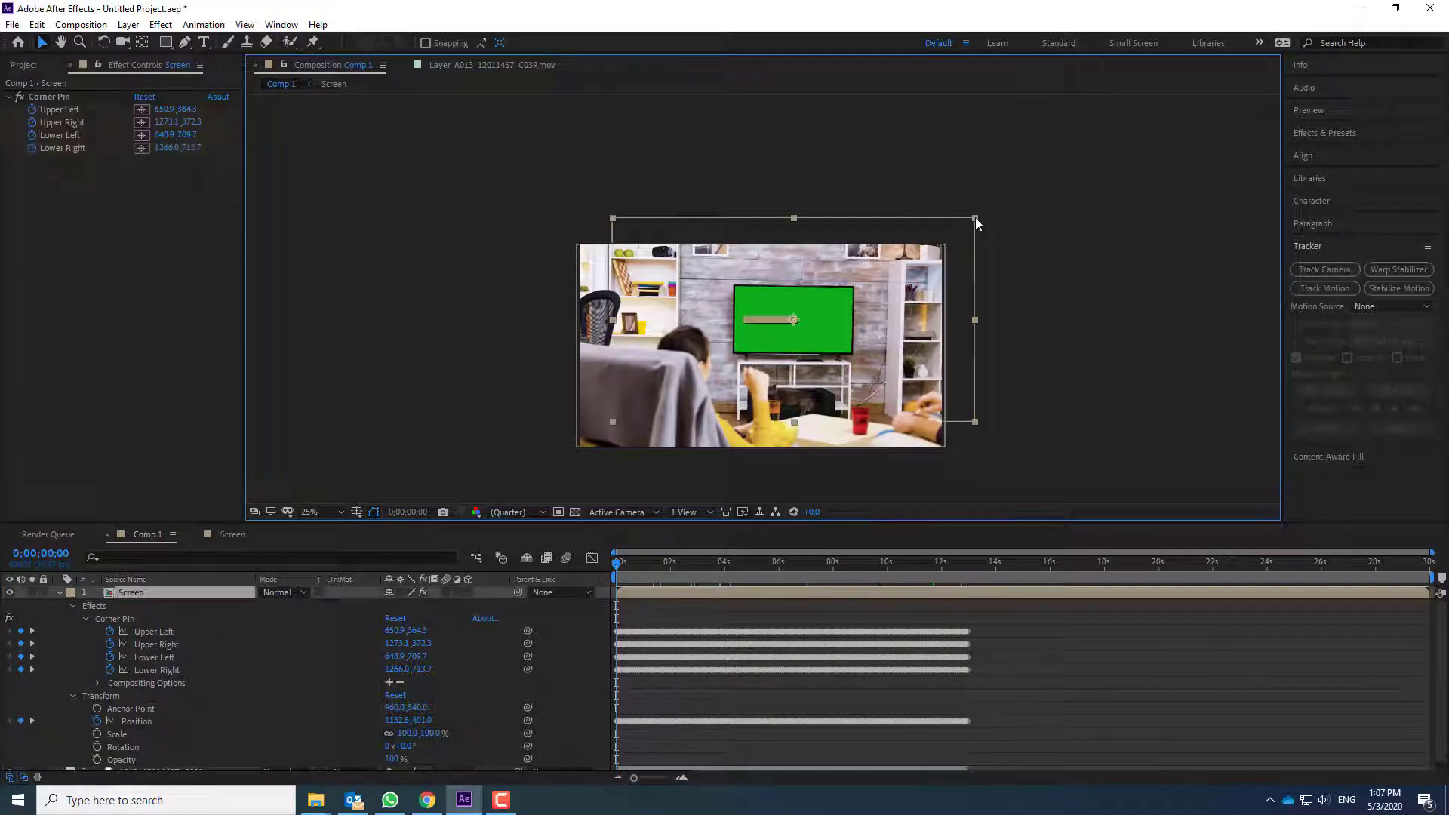
pyautogui.moveTo(975, 218); pyautogui.dragTo(887, 277)
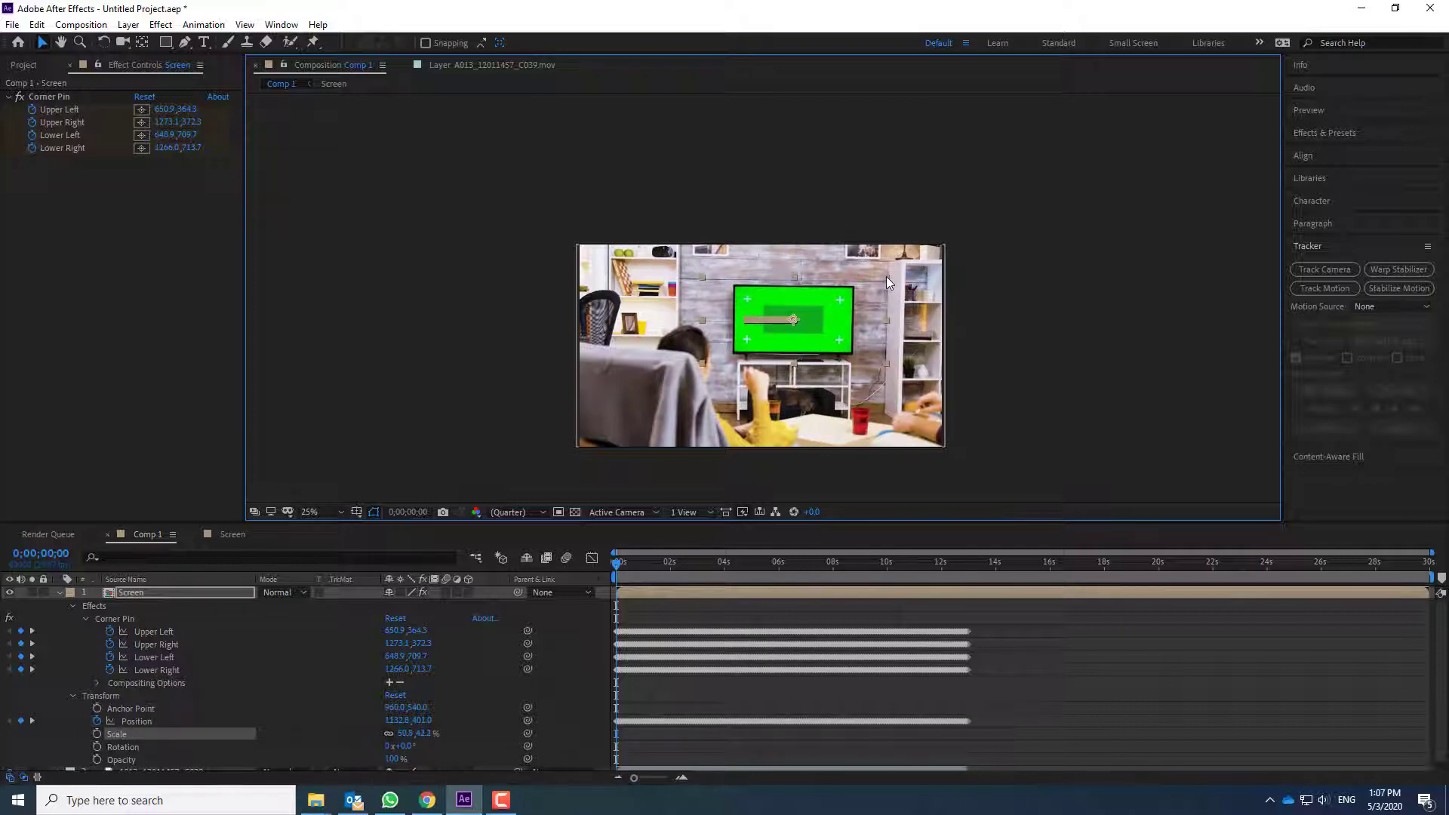
pyautogui.click(36, 25)
pyautogui.click(60, 38)
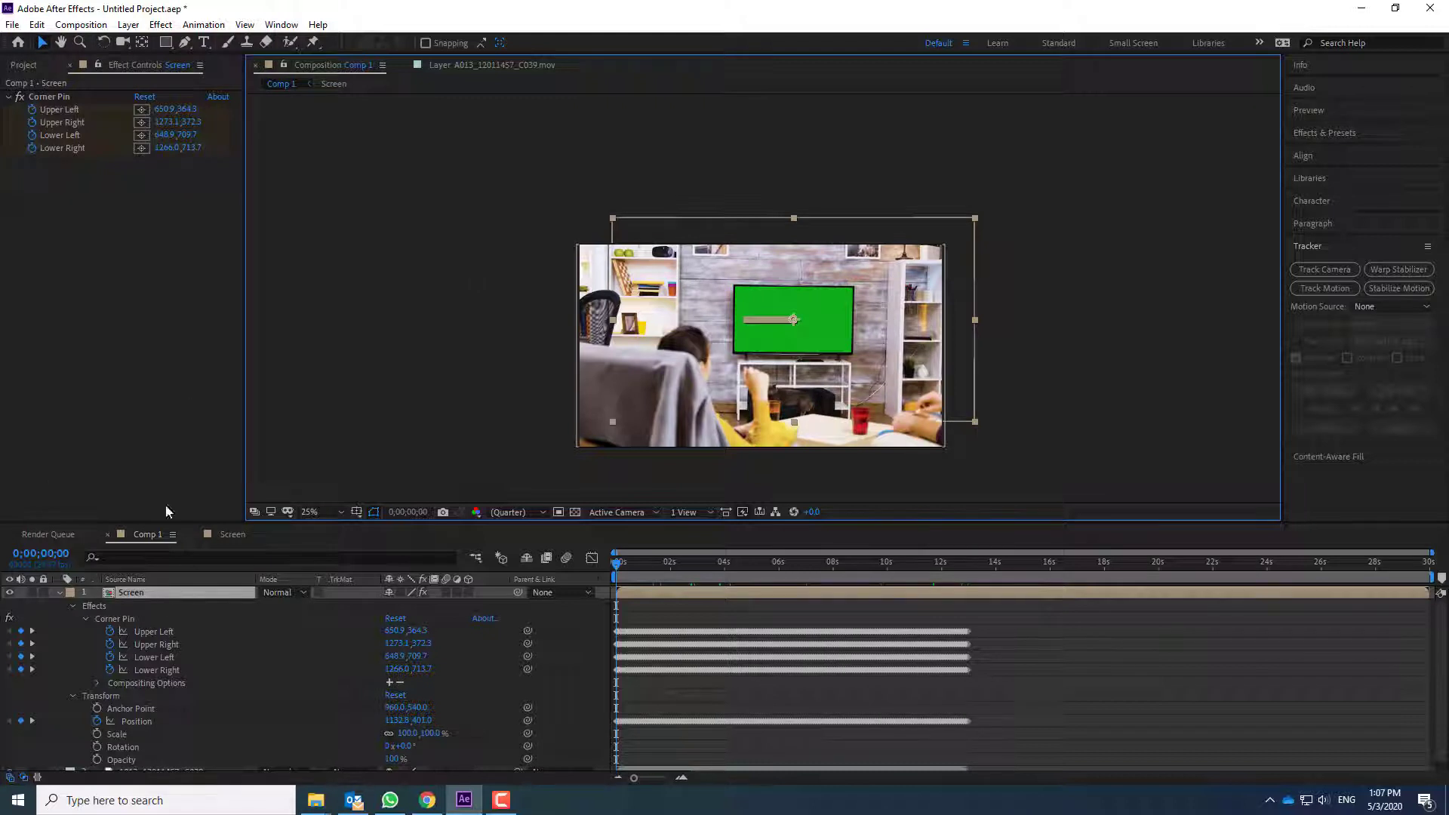
pyautogui.click(230, 536)
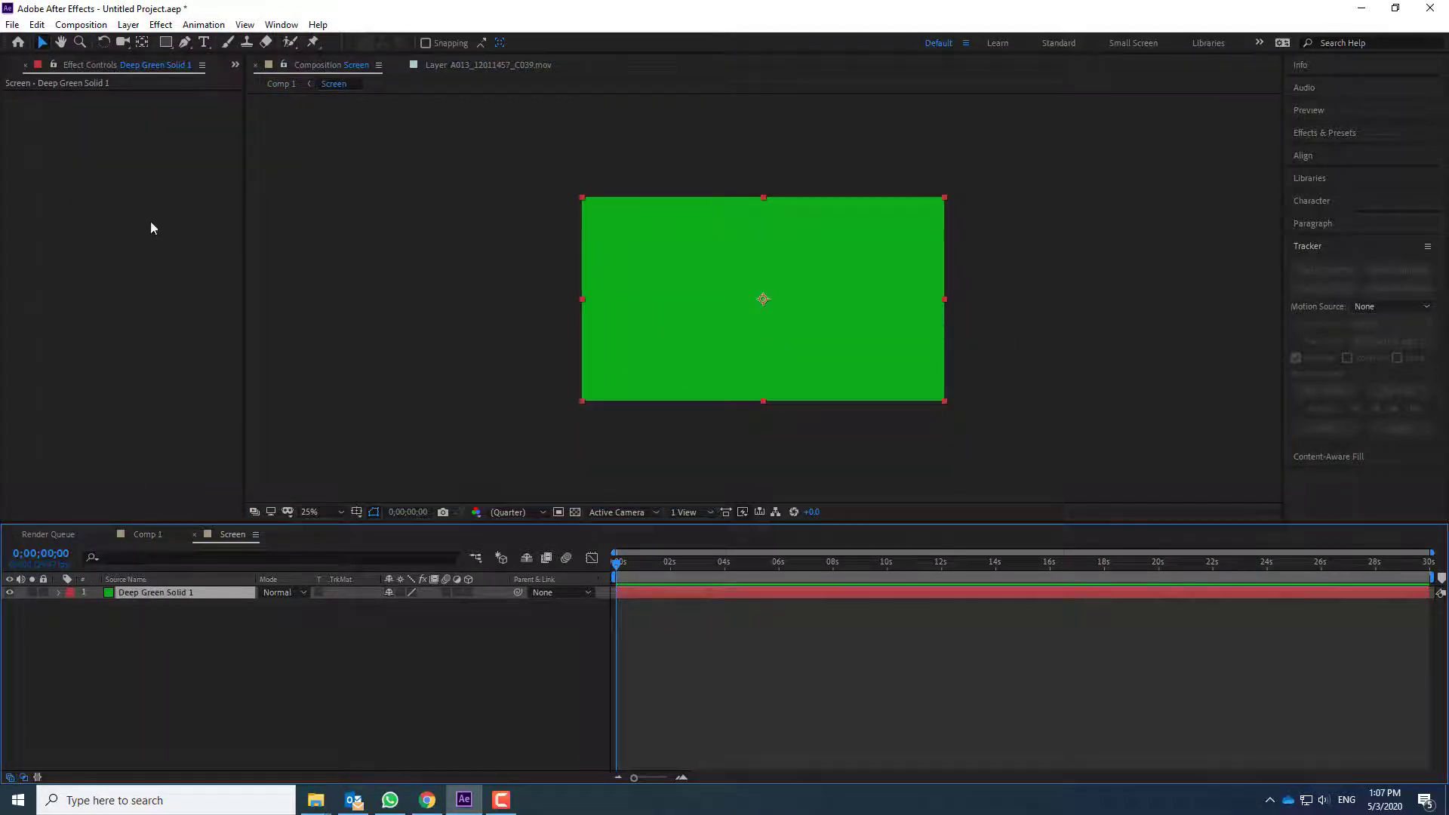
pyautogui.click(236, 65)
pyautogui.click(102, 88)
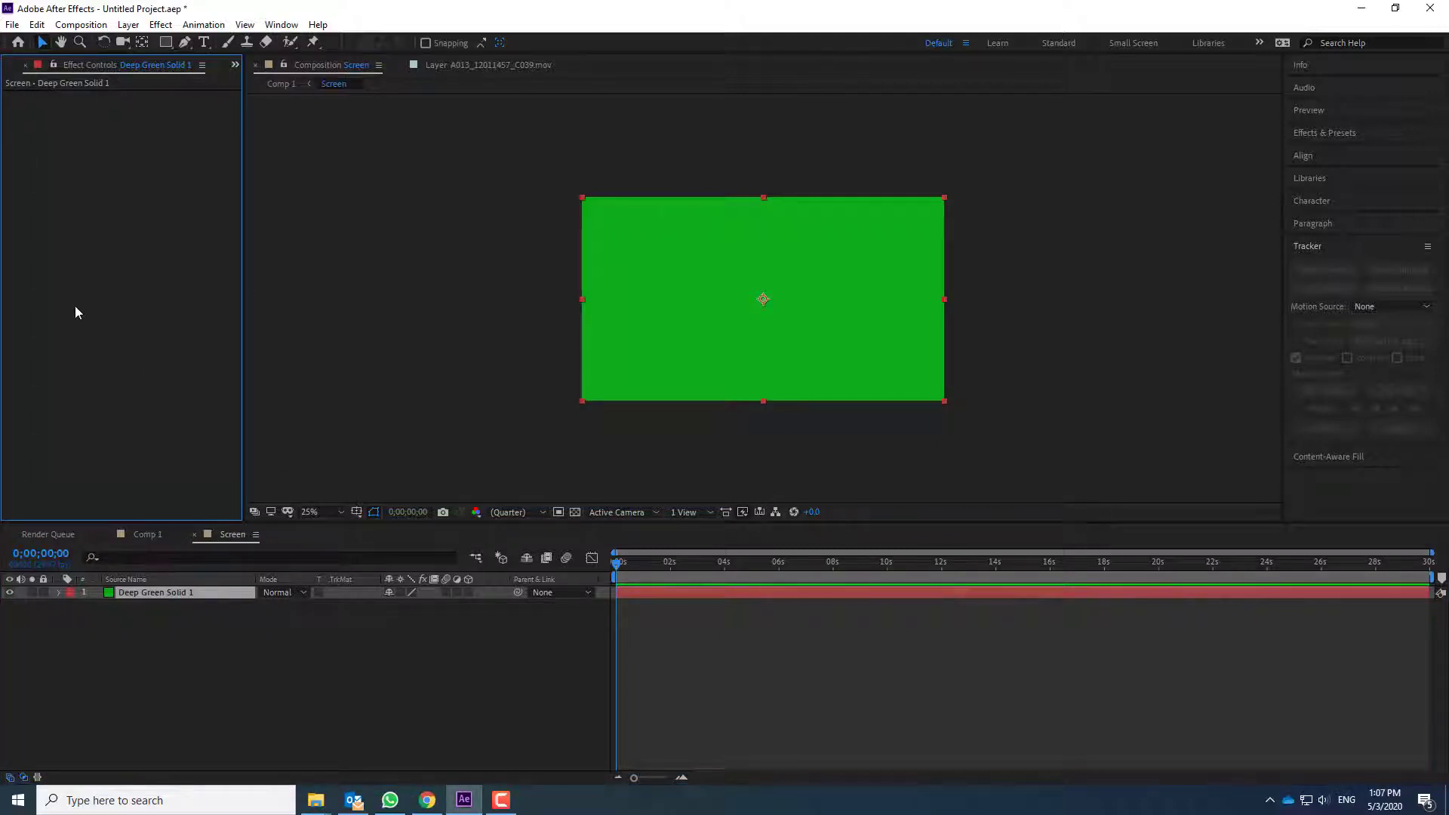
pyautogui.click(201, 736)
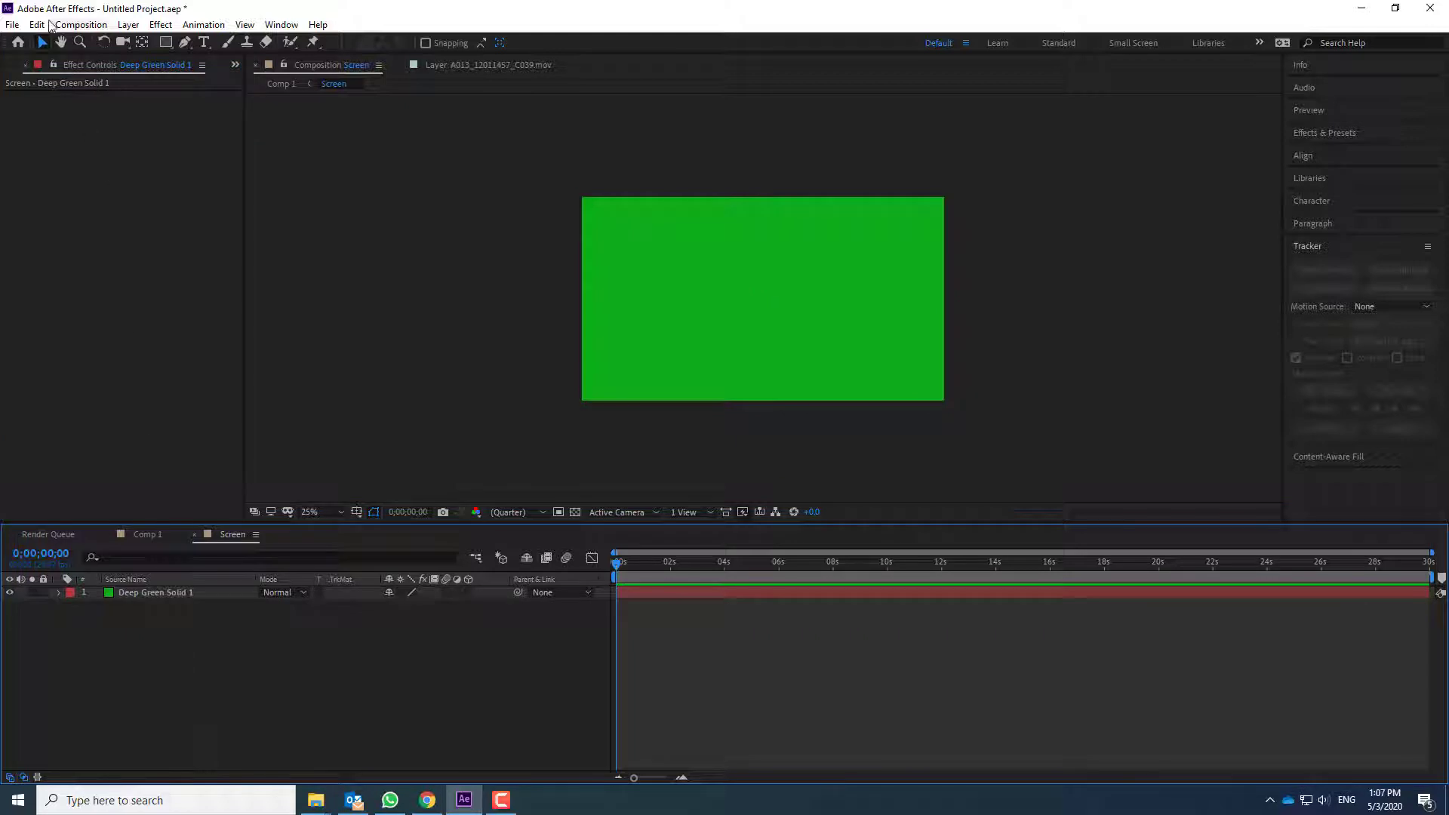
pyautogui.click(10, 91)
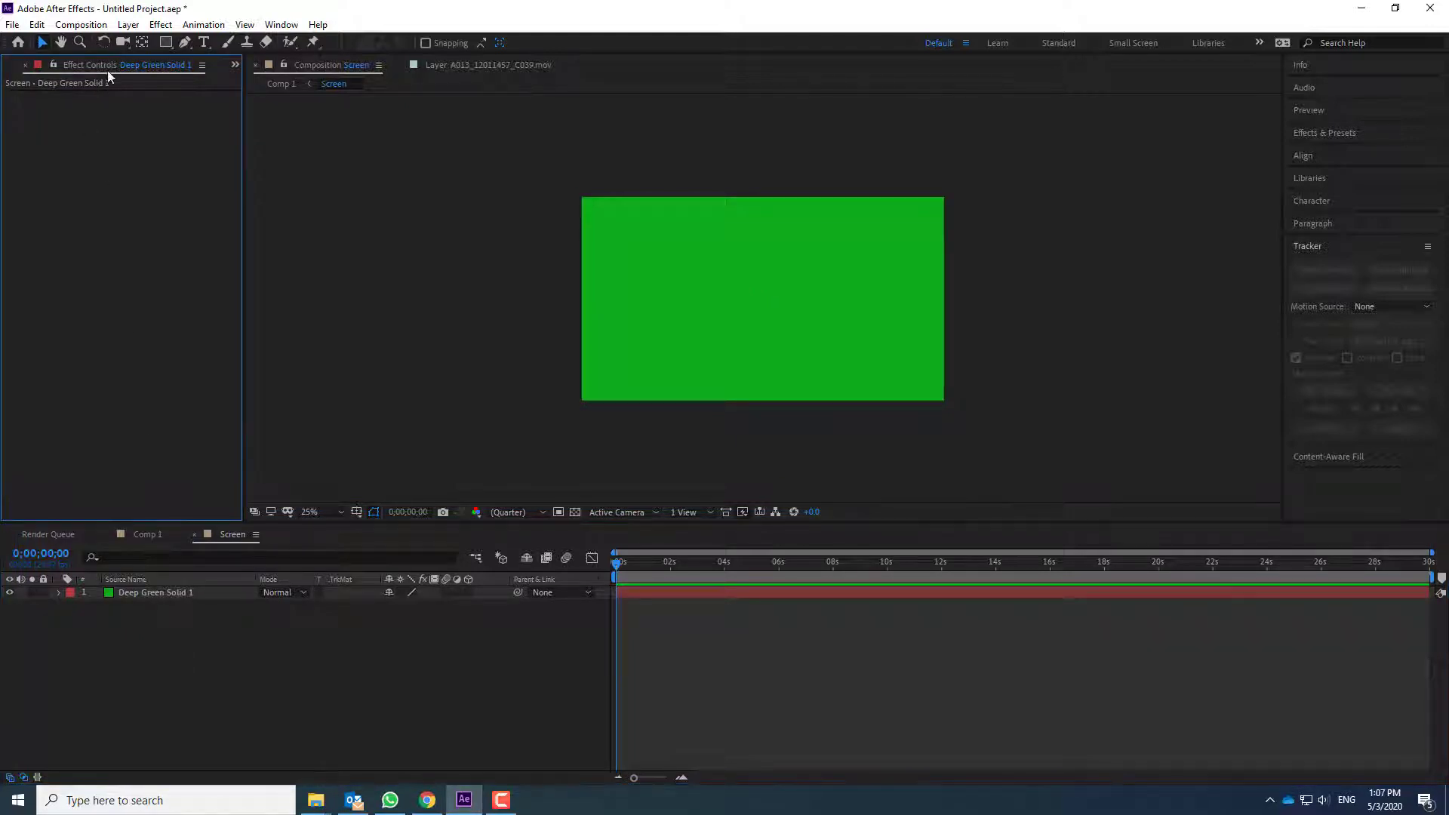
pyautogui.rightClick(77, 184)
pyautogui.click(93, 660)
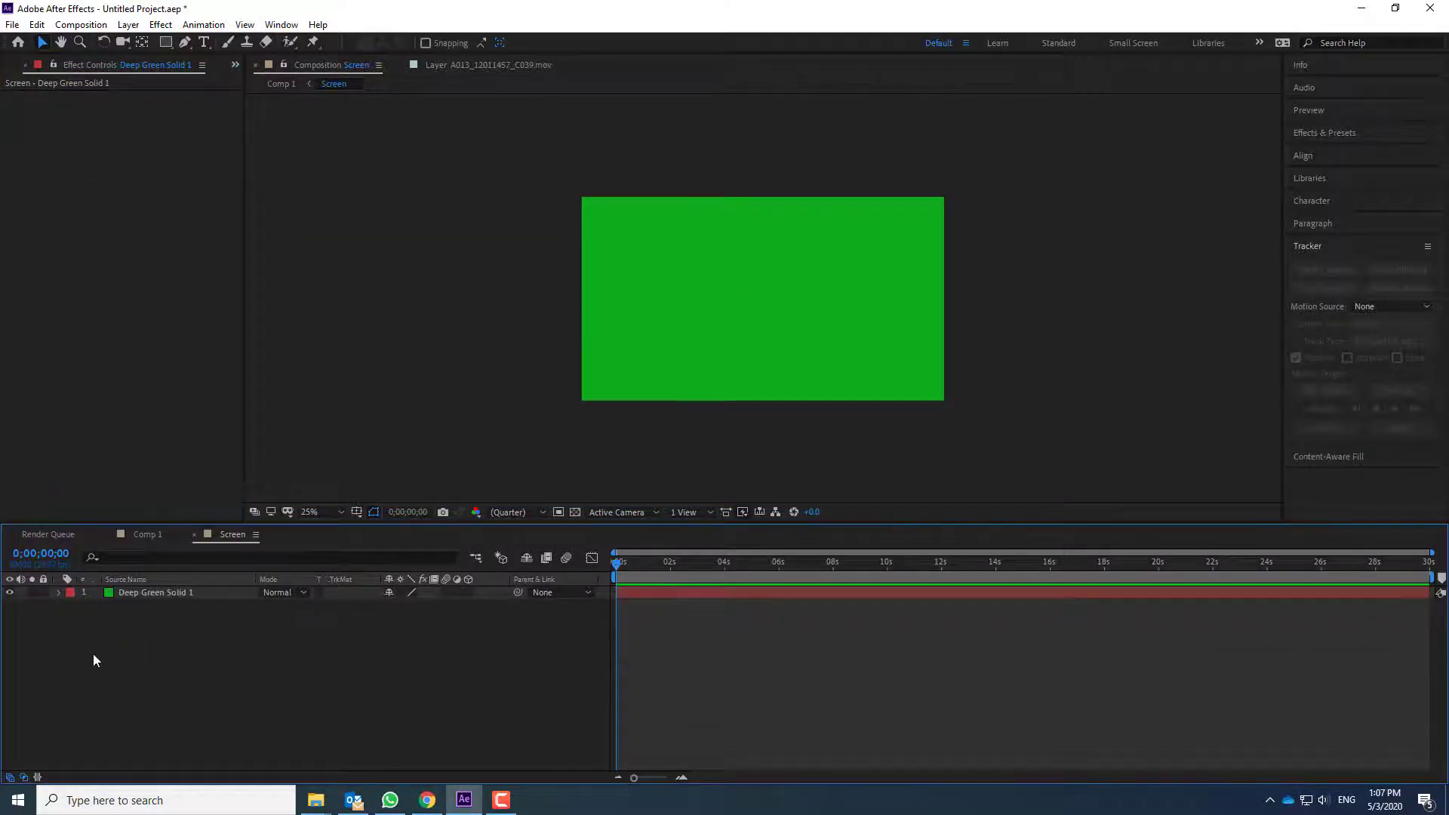
pyautogui.click(127, 537)
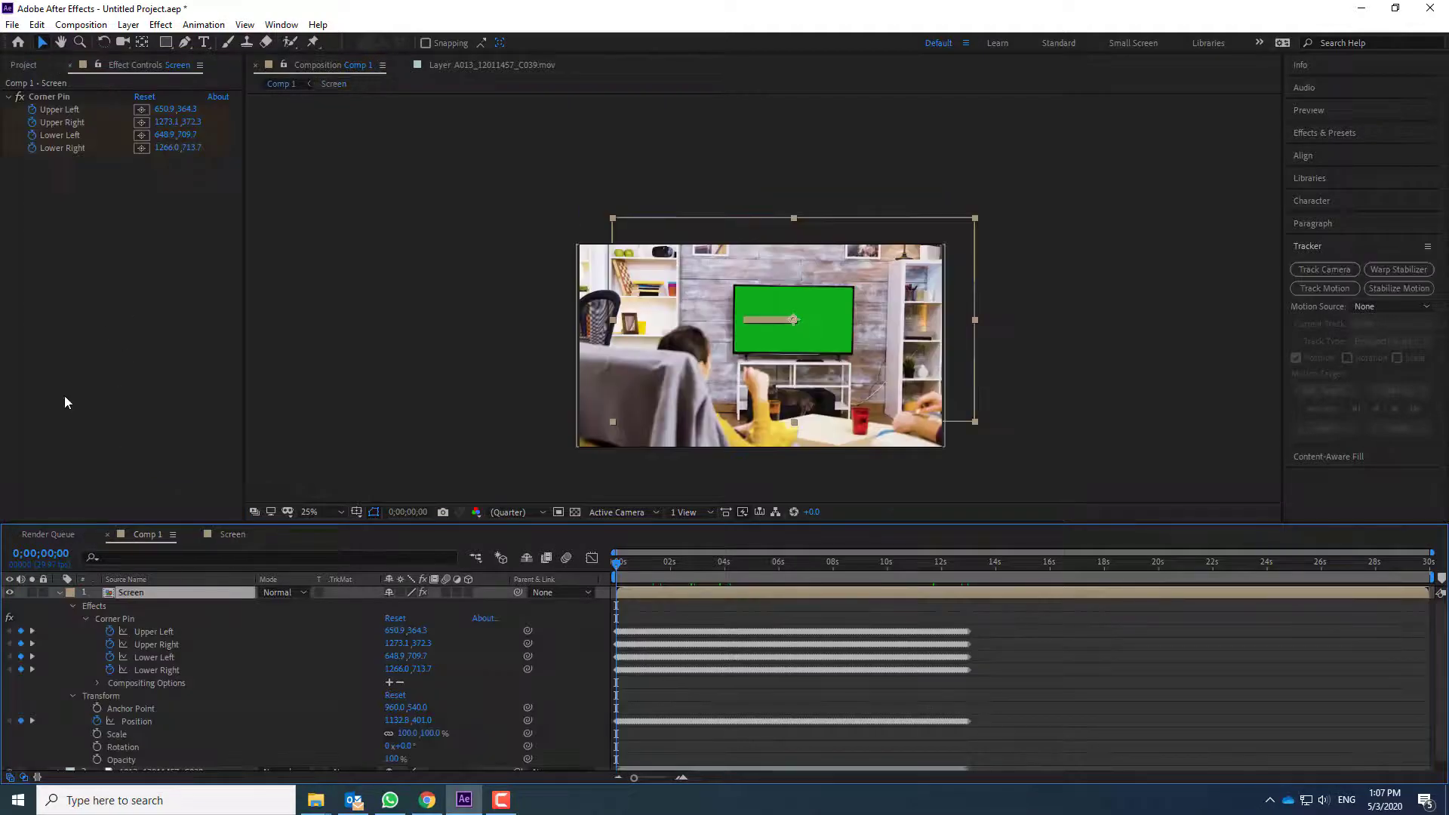
pyautogui.click(49, 535)
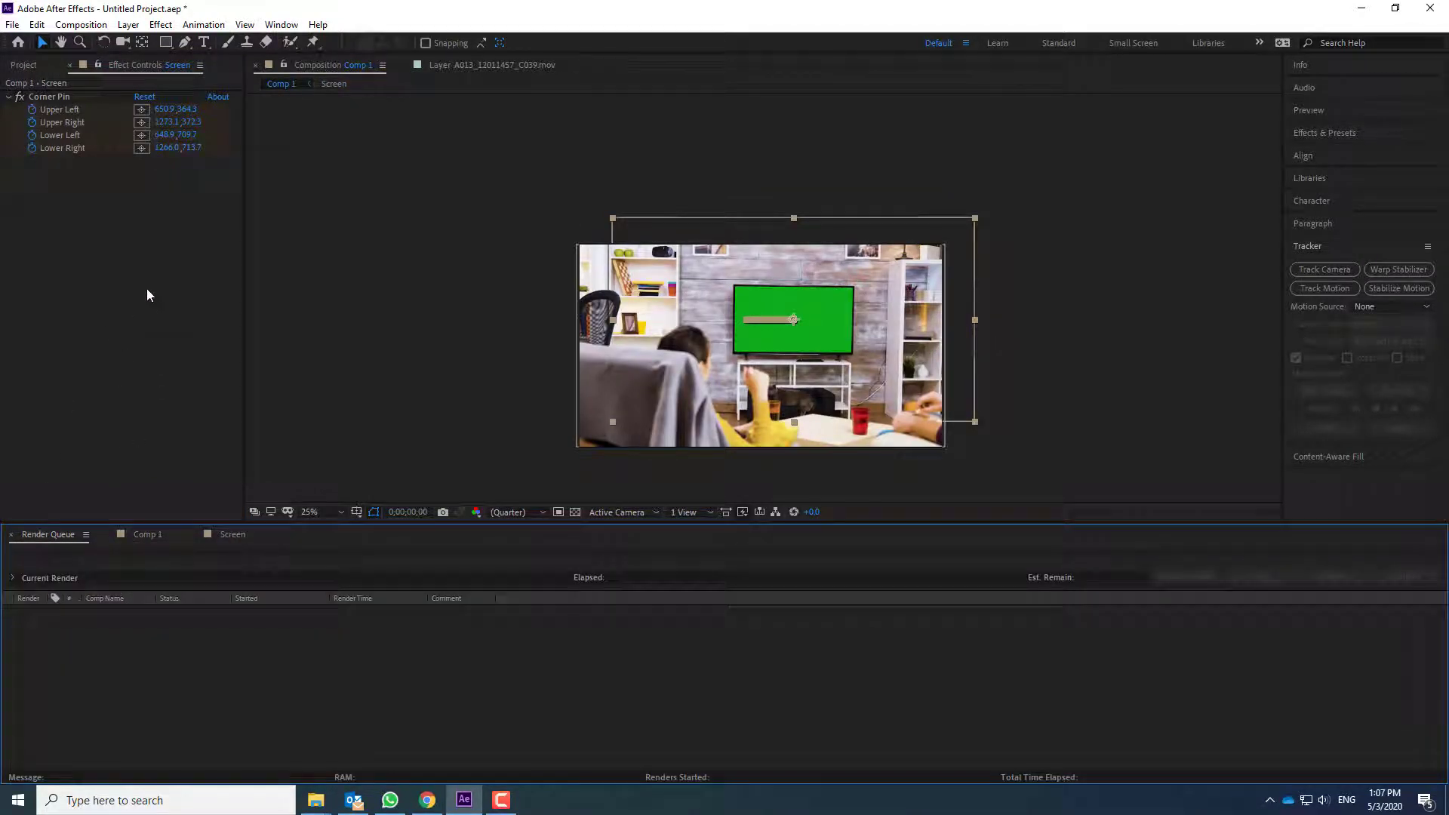
pyautogui.click(133, 165)
pyautogui.click(479, 65)
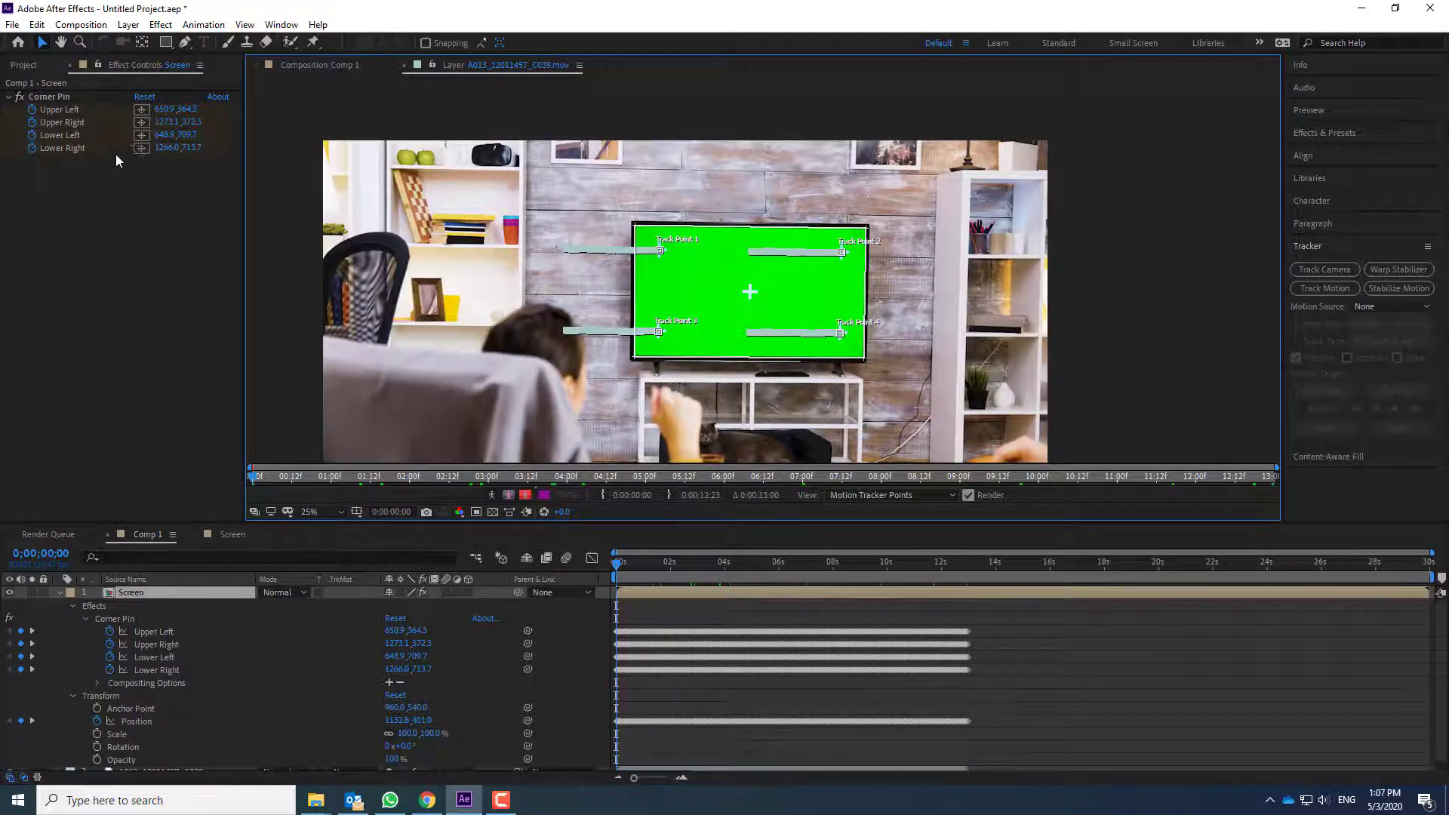
# Step: Open the Screen composition and bring up the list of project items
pyautogui.click(230, 535)
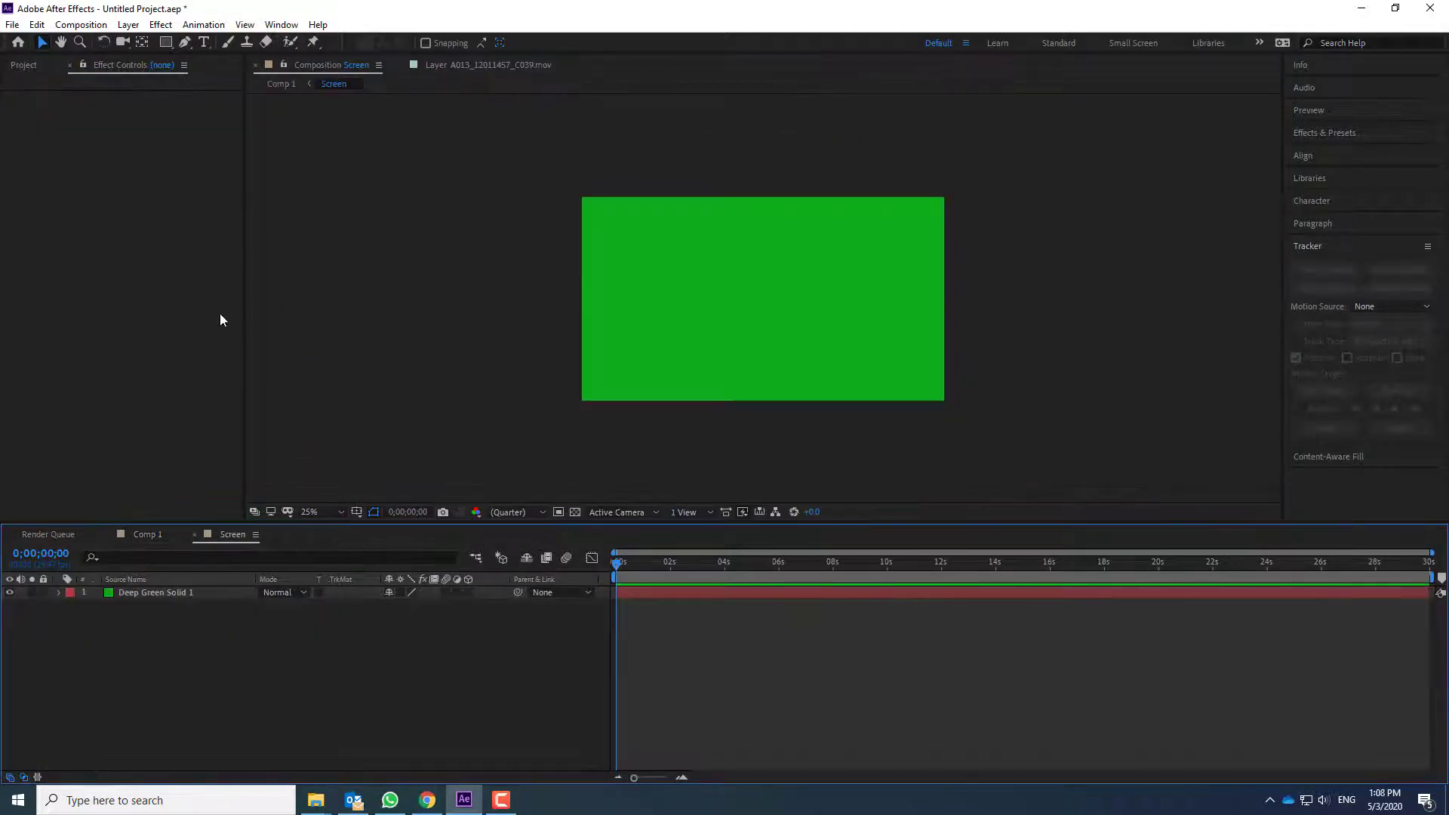
pyautogui.click(165, 161)
pyautogui.click(185, 65)
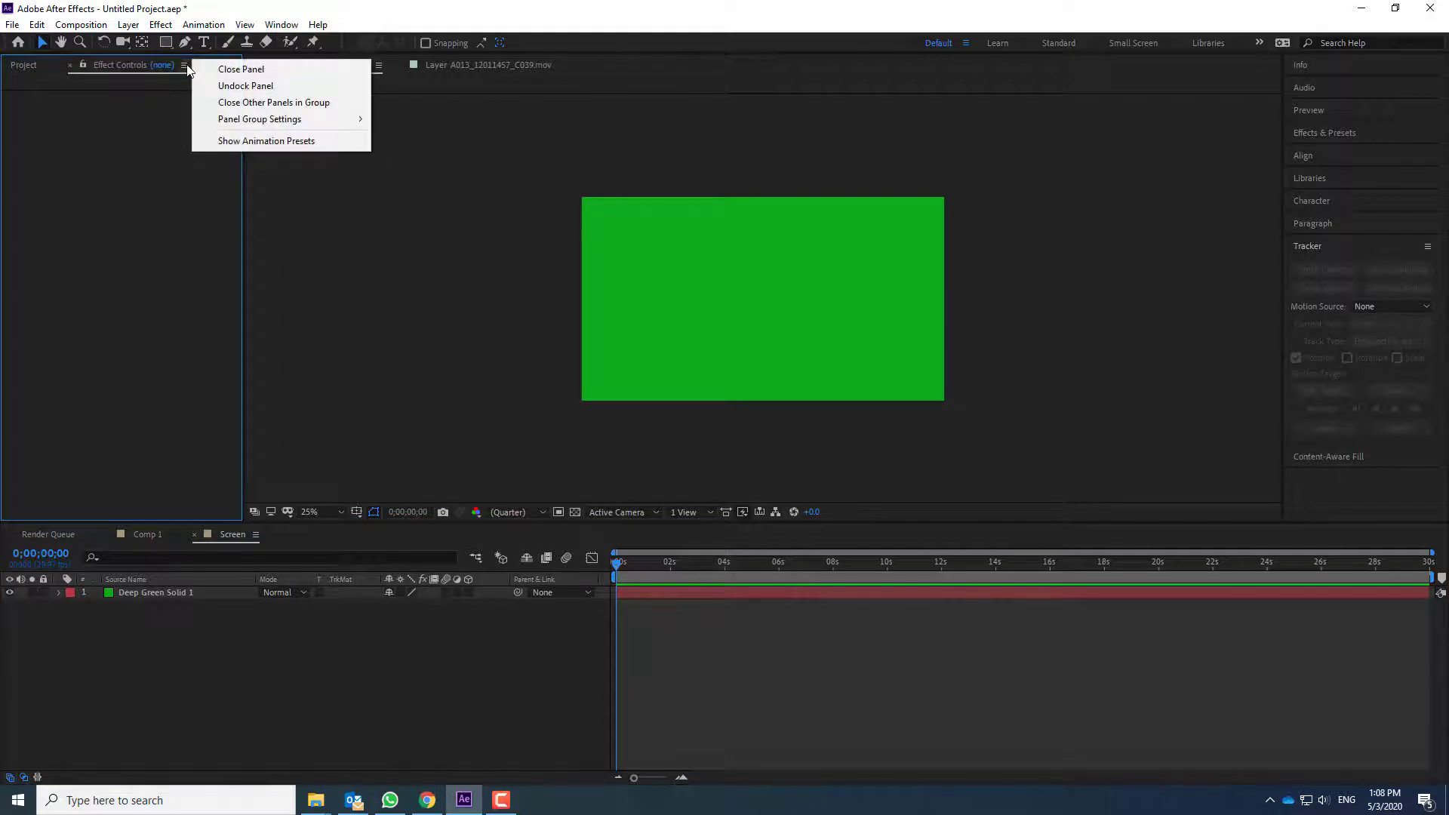
pyautogui.click(188, 127)
pyautogui.click(23, 67)
# Step: Import Award Winner.mp4 from the Finals > Videos subfolder of 03-Marketing Department 2018 into the project
pyautogui.rightClick(139, 321)
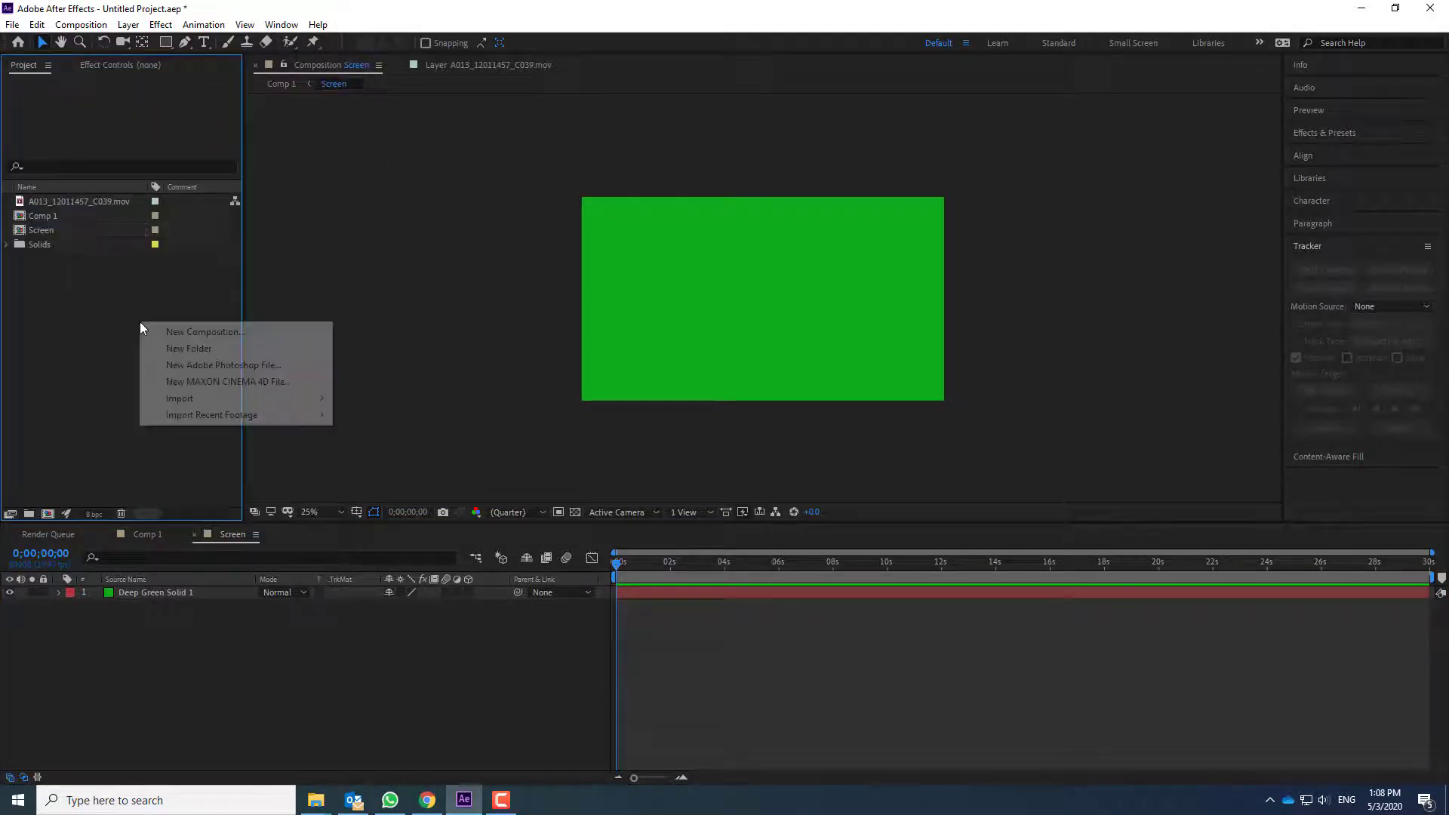
pyautogui.moveTo(249, 396)
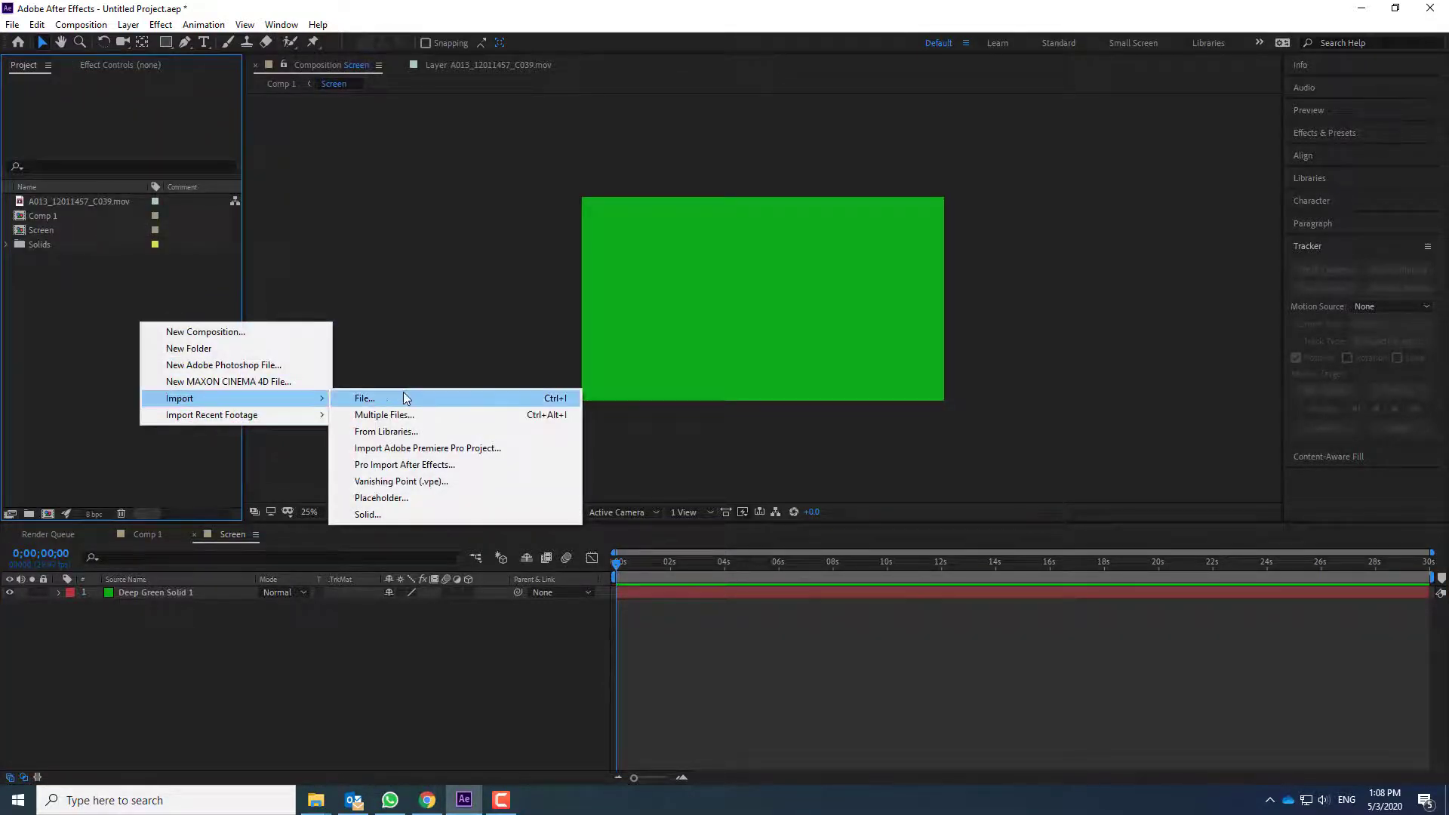
pyautogui.click(522, 396)
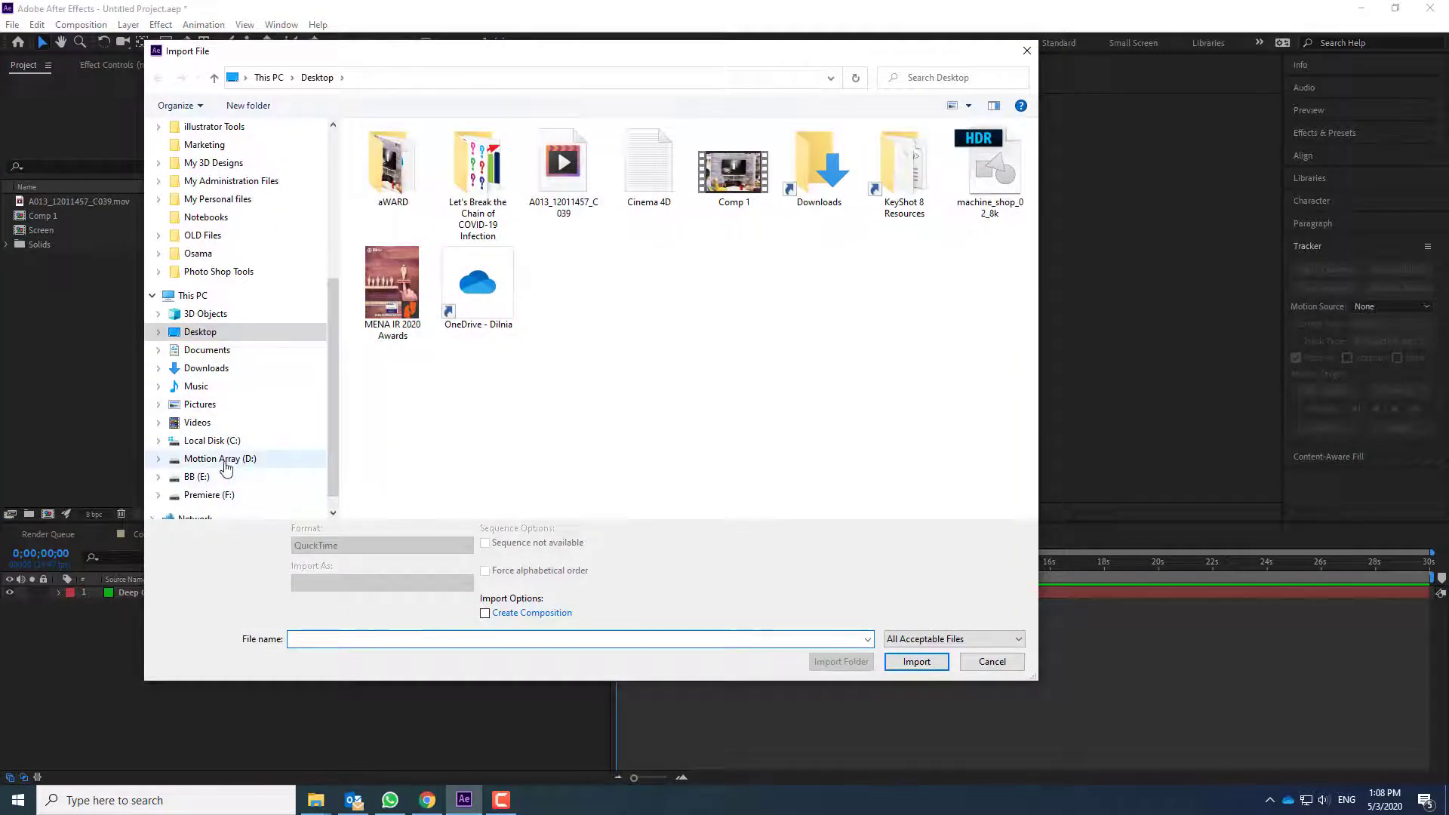
pyautogui.scroll(3, 232, 273)
pyautogui.click(245, 205)
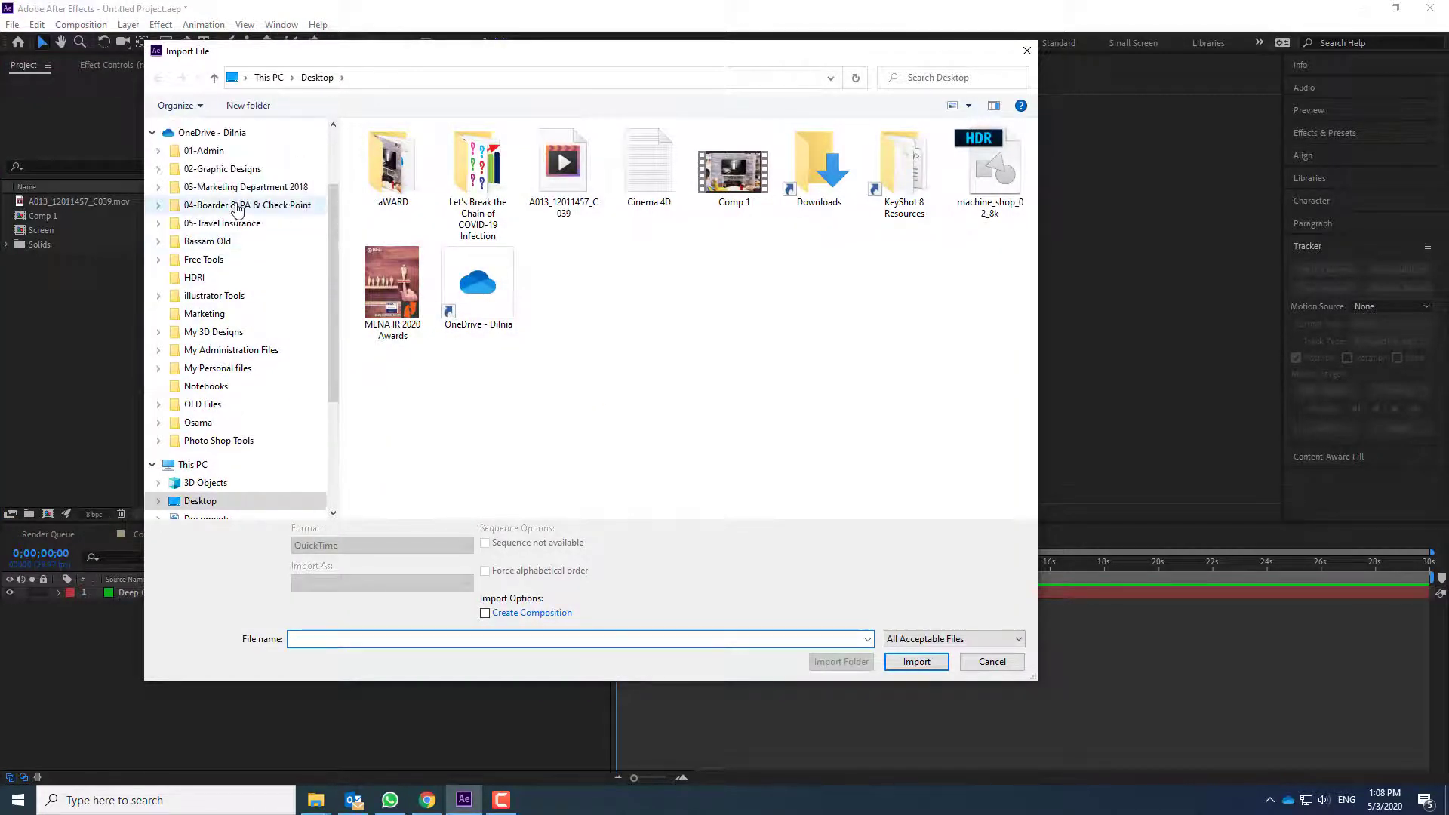
pyautogui.click(245, 189)
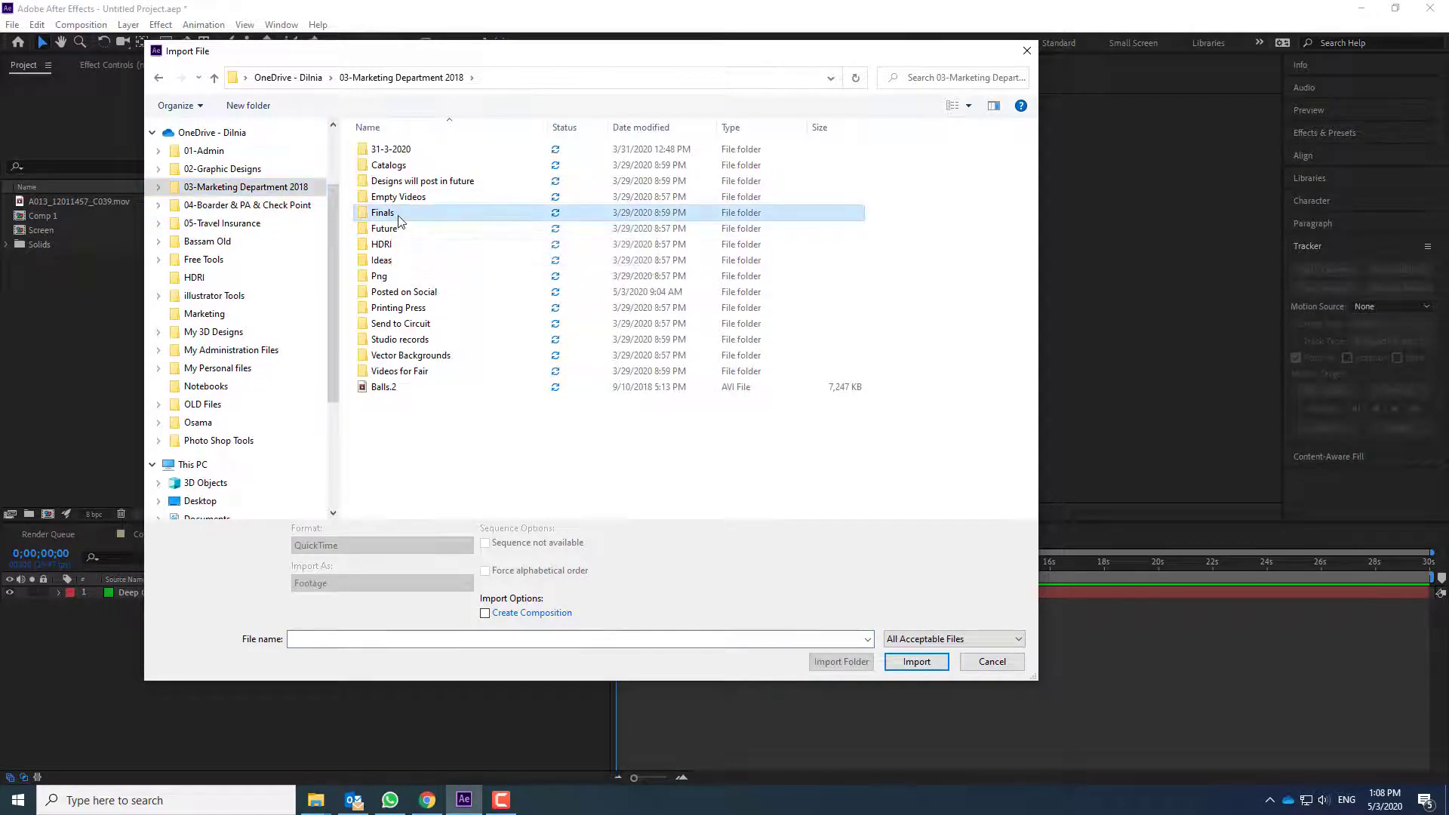
pyautogui.doubleClick(393, 212)
pyautogui.rightClick(399, 216)
pyautogui.press('Escape')
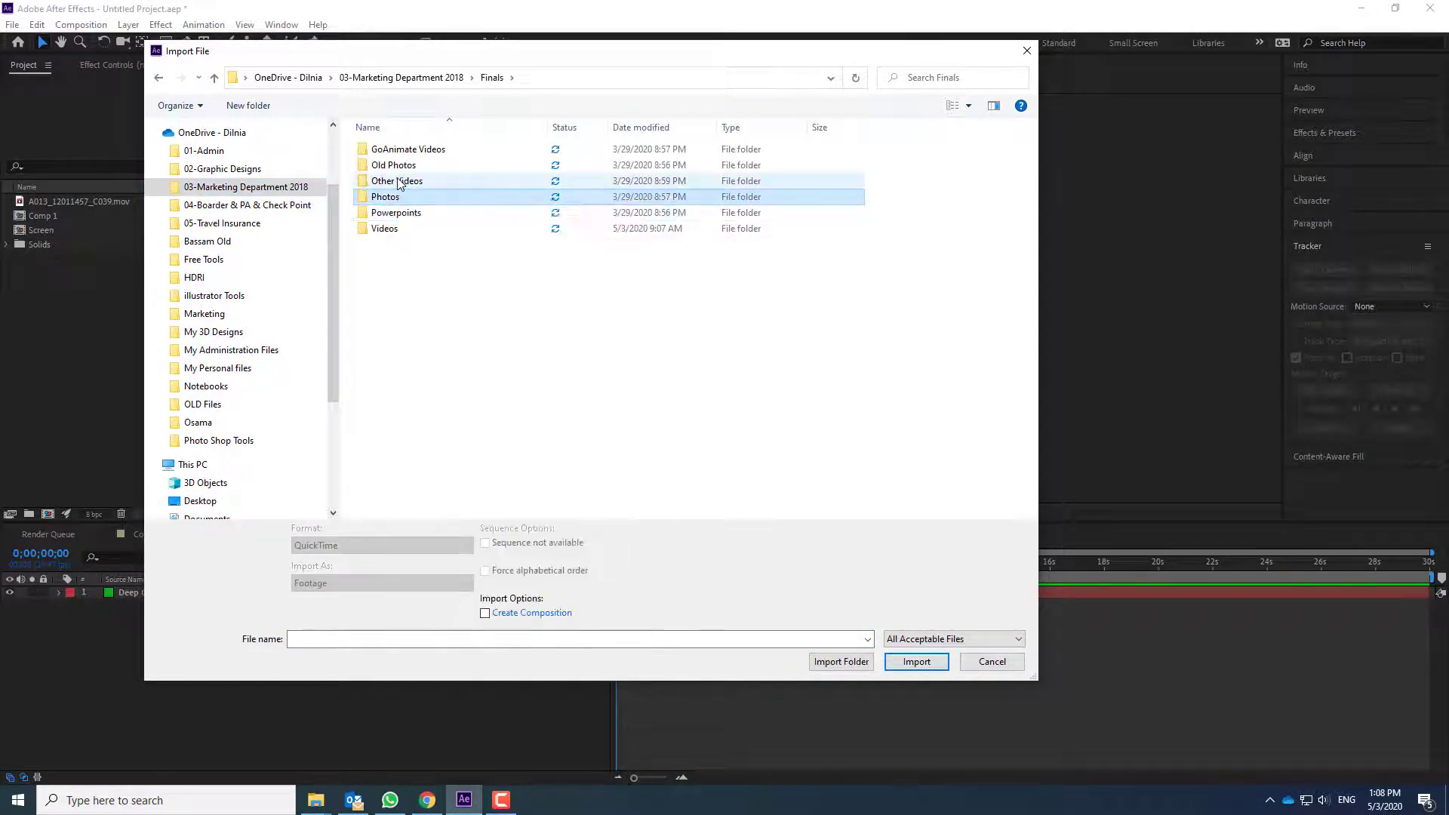
pyautogui.doubleClick(385, 229)
pyautogui.doubleClick(840, 179)
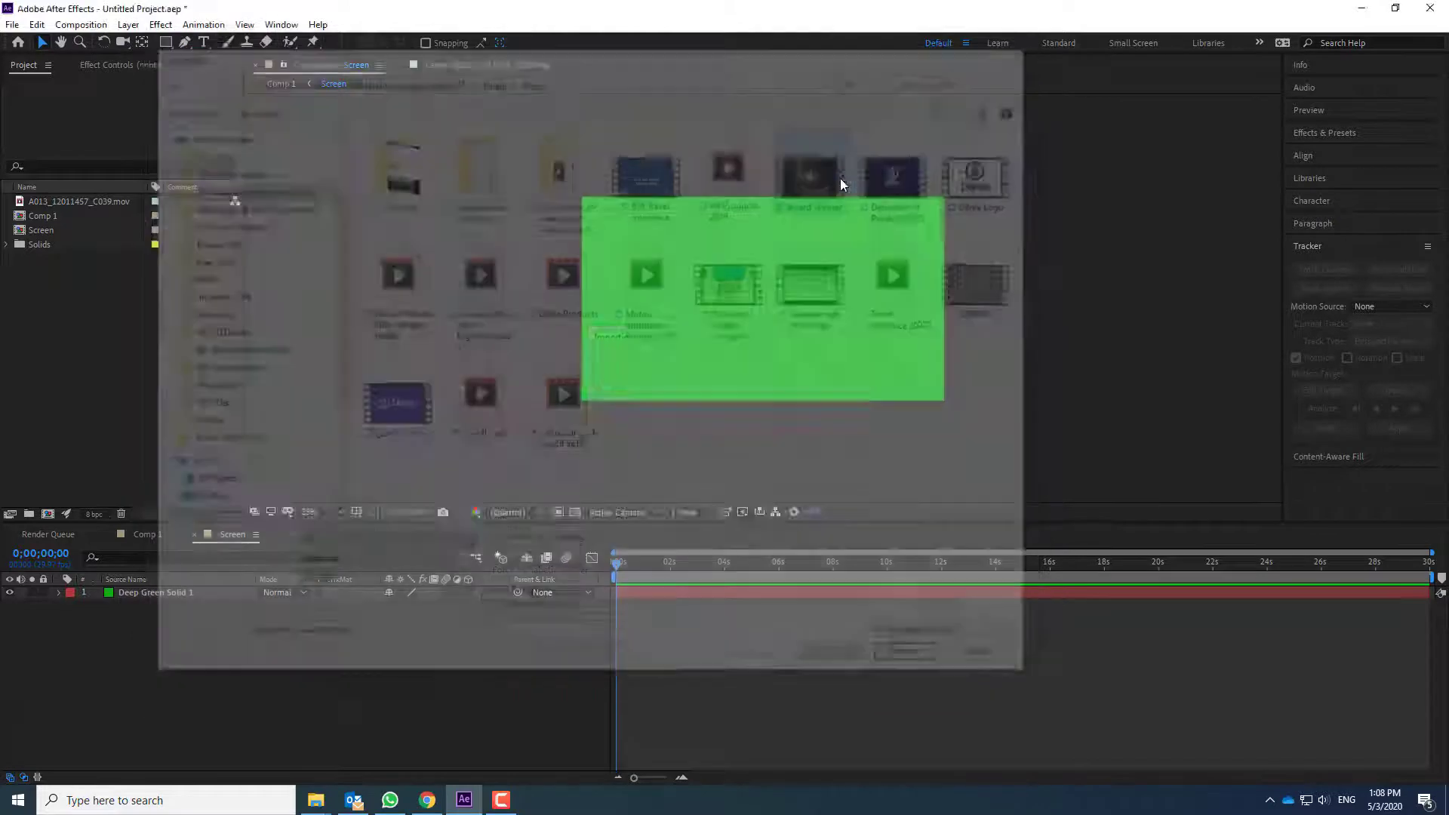
# Step: Add Award Winner.mp4 above the green solid in the Screen composition and slide it earlier so it starts on the award trophy scene
pyautogui.moveTo(125, 260); pyautogui.dragTo(210, 591)
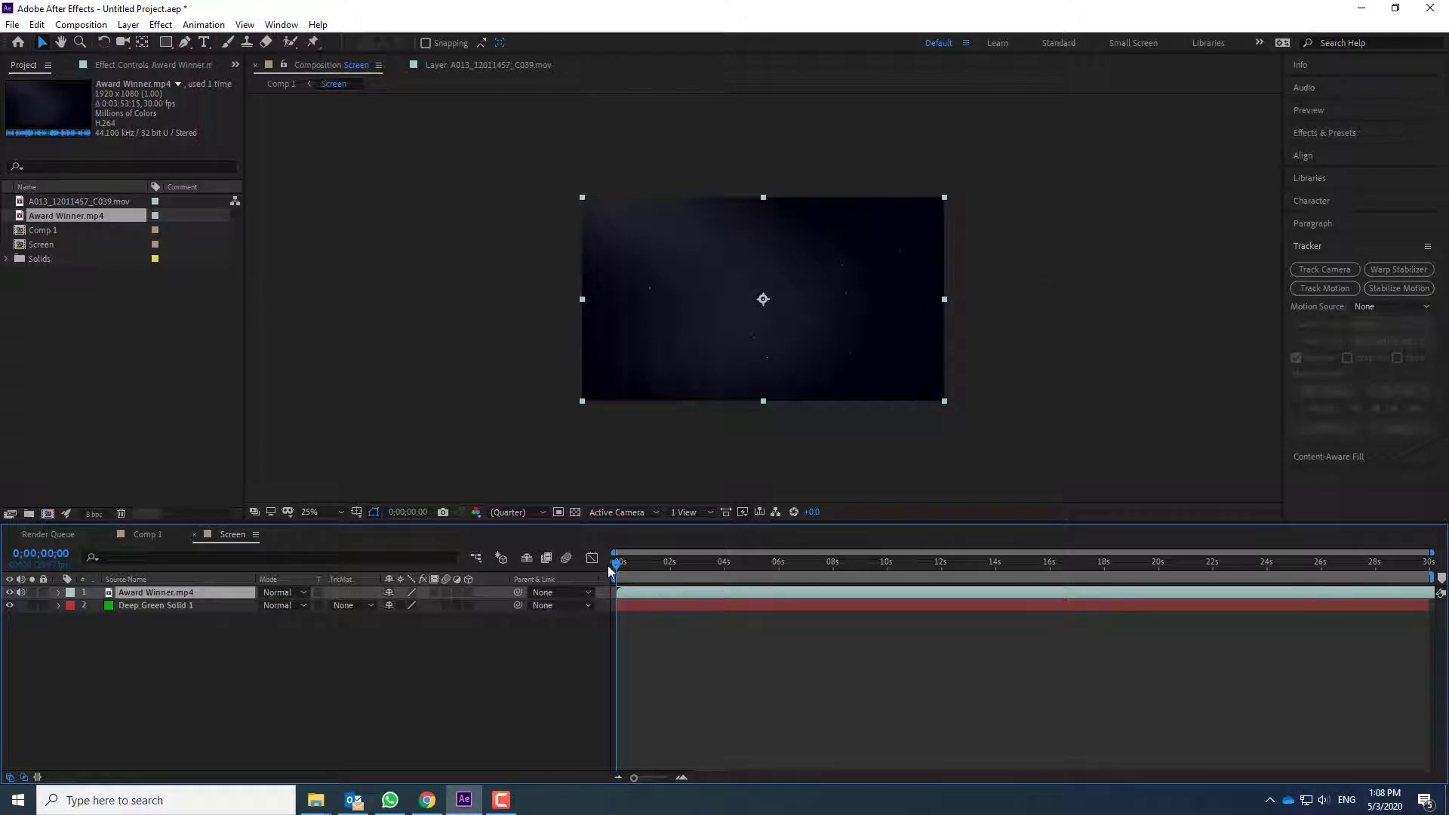
pyautogui.moveTo(619, 563); pyautogui.dragTo(1007, 571)
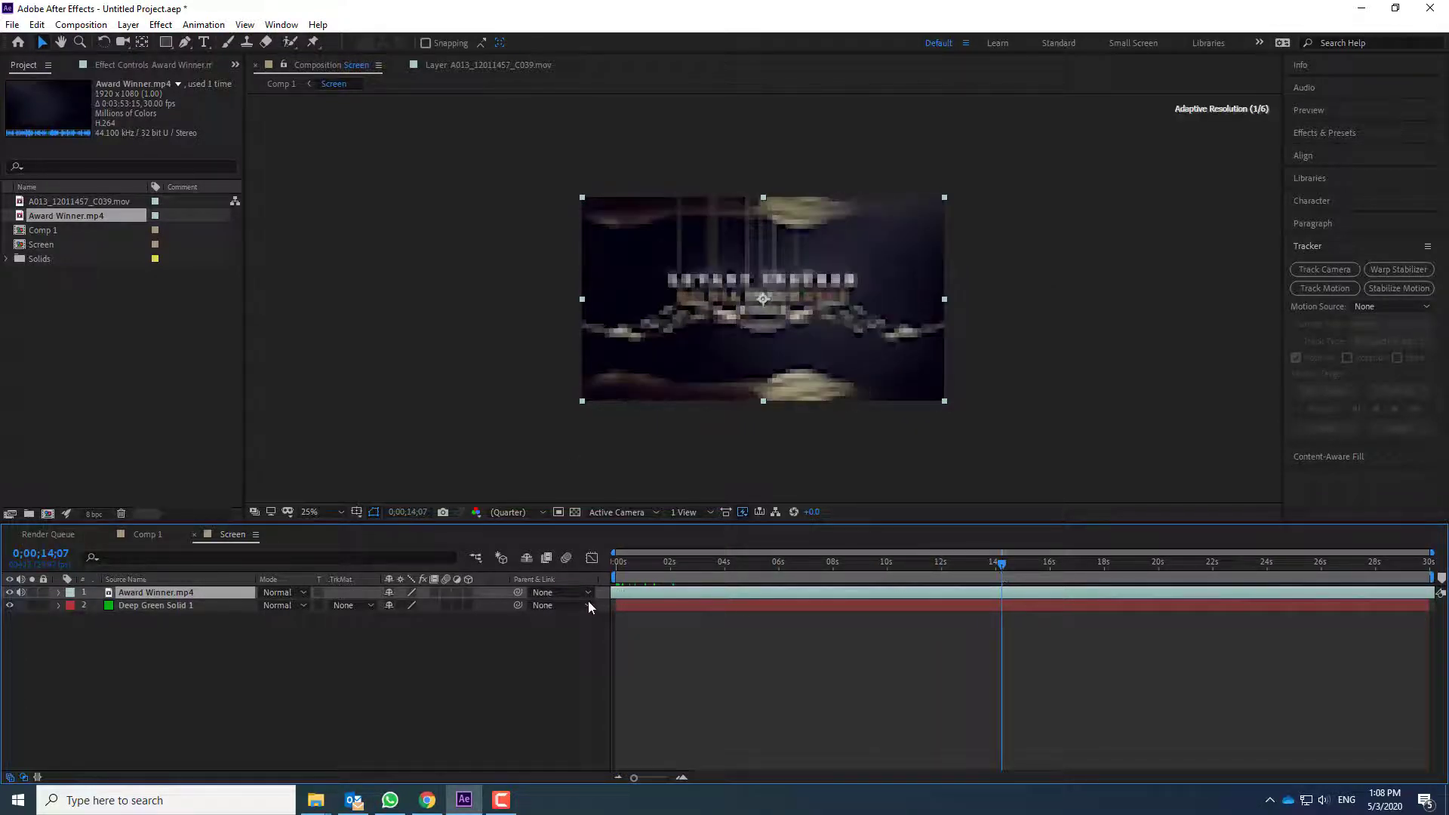
pyautogui.press('space')
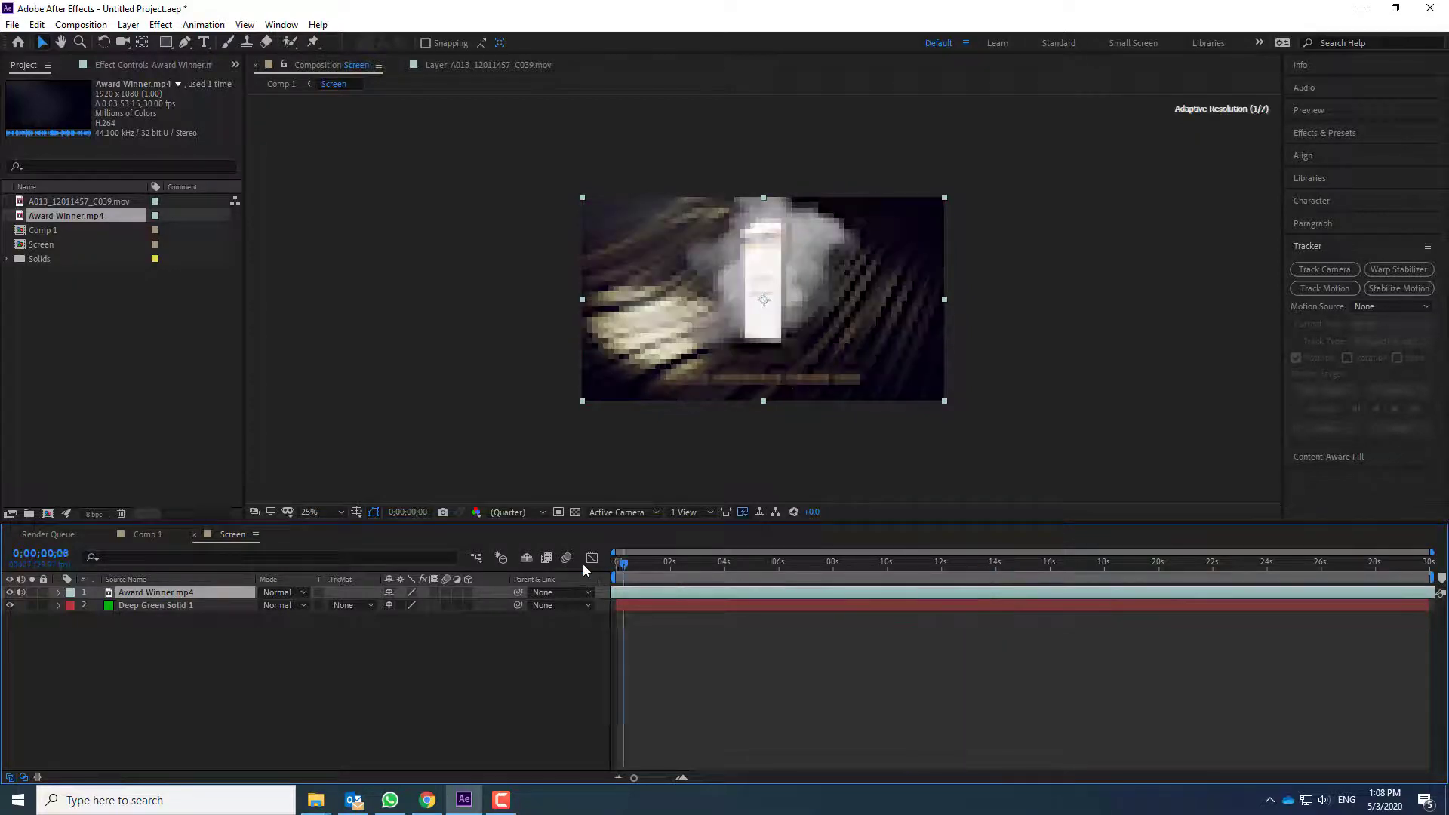
pyautogui.moveTo(617, 563); pyautogui.dragTo(980, 557)
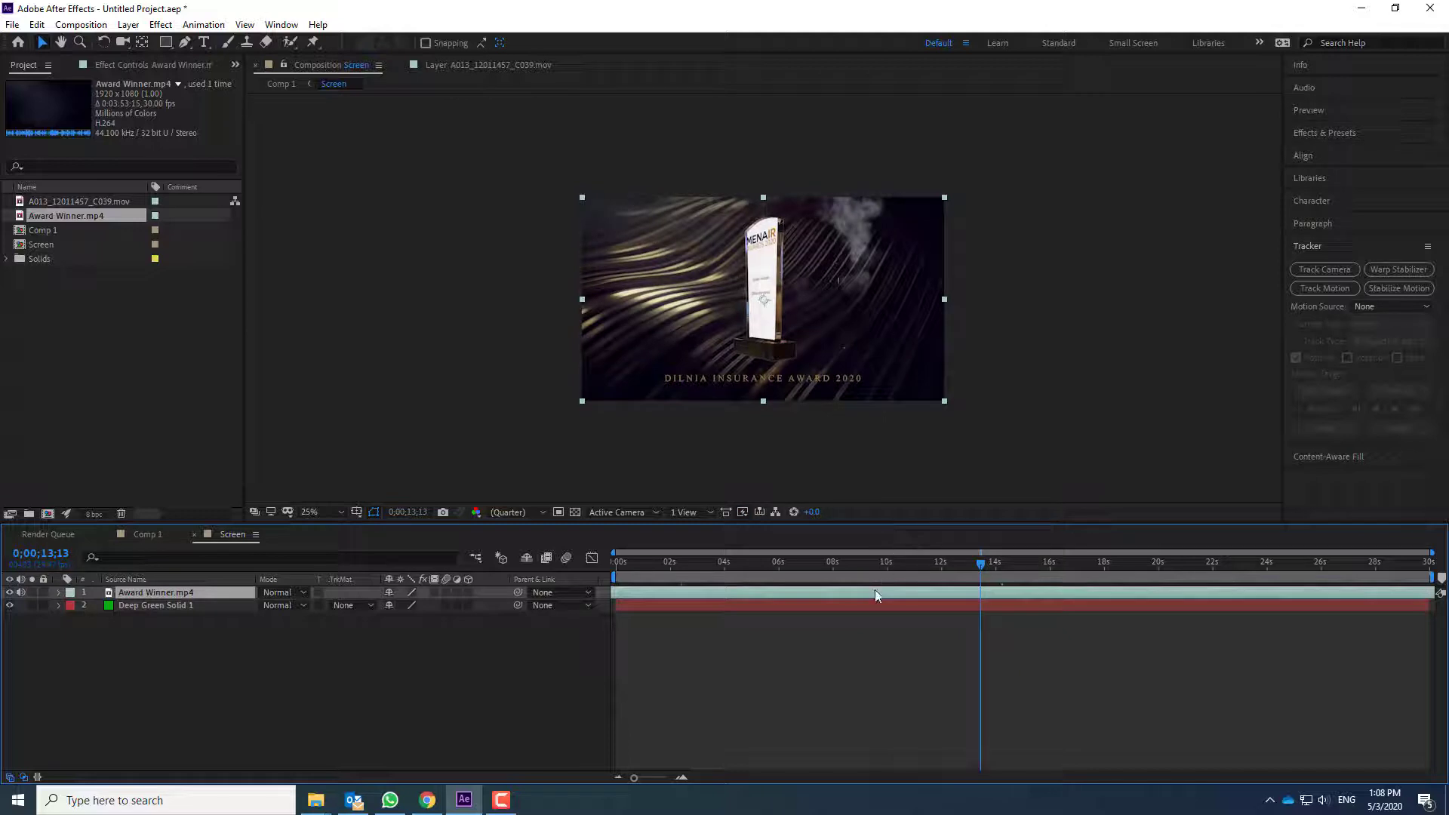
pyautogui.press('space')
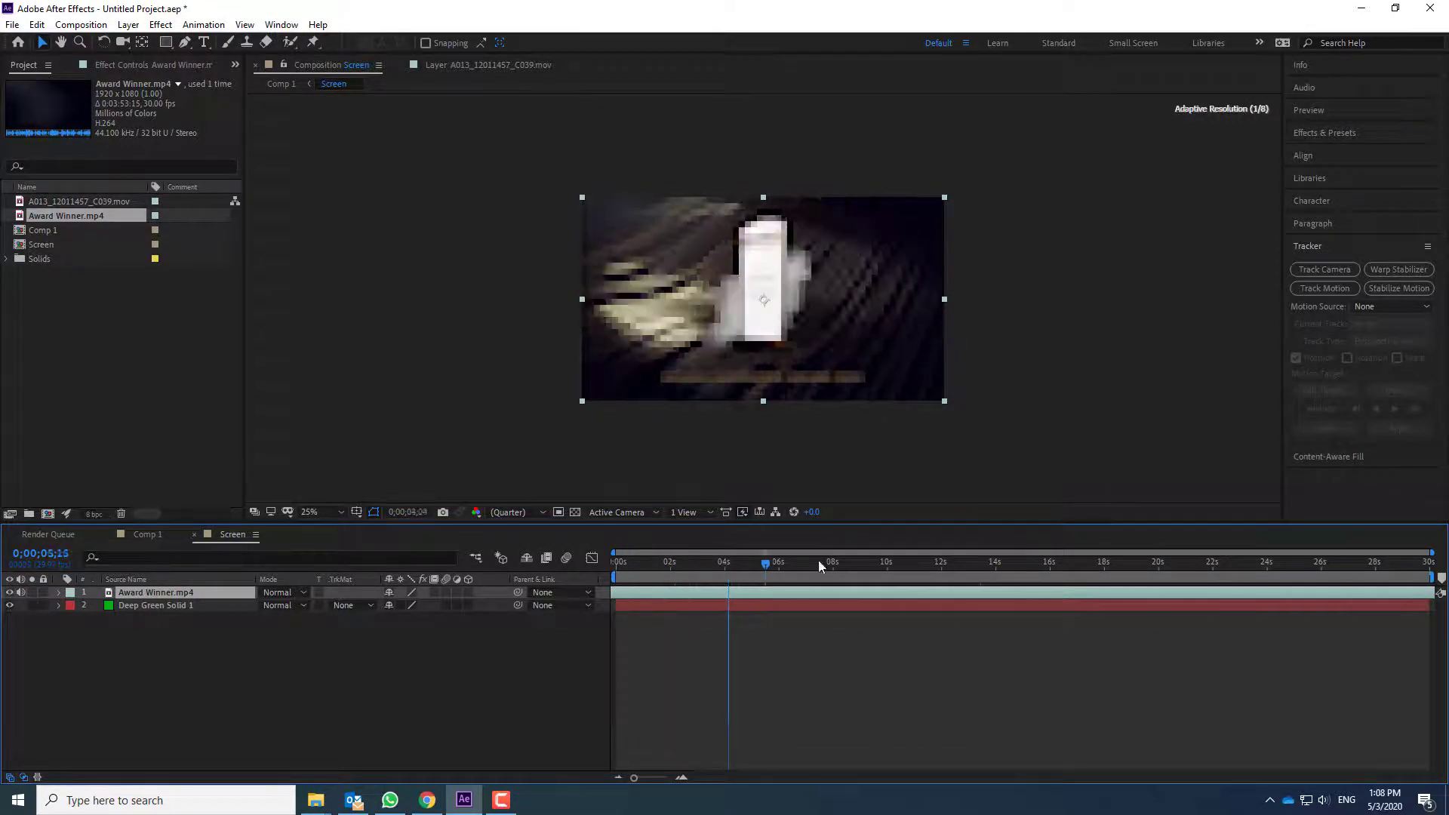
pyautogui.moveTo(818, 562); pyautogui.dragTo(955, 561)
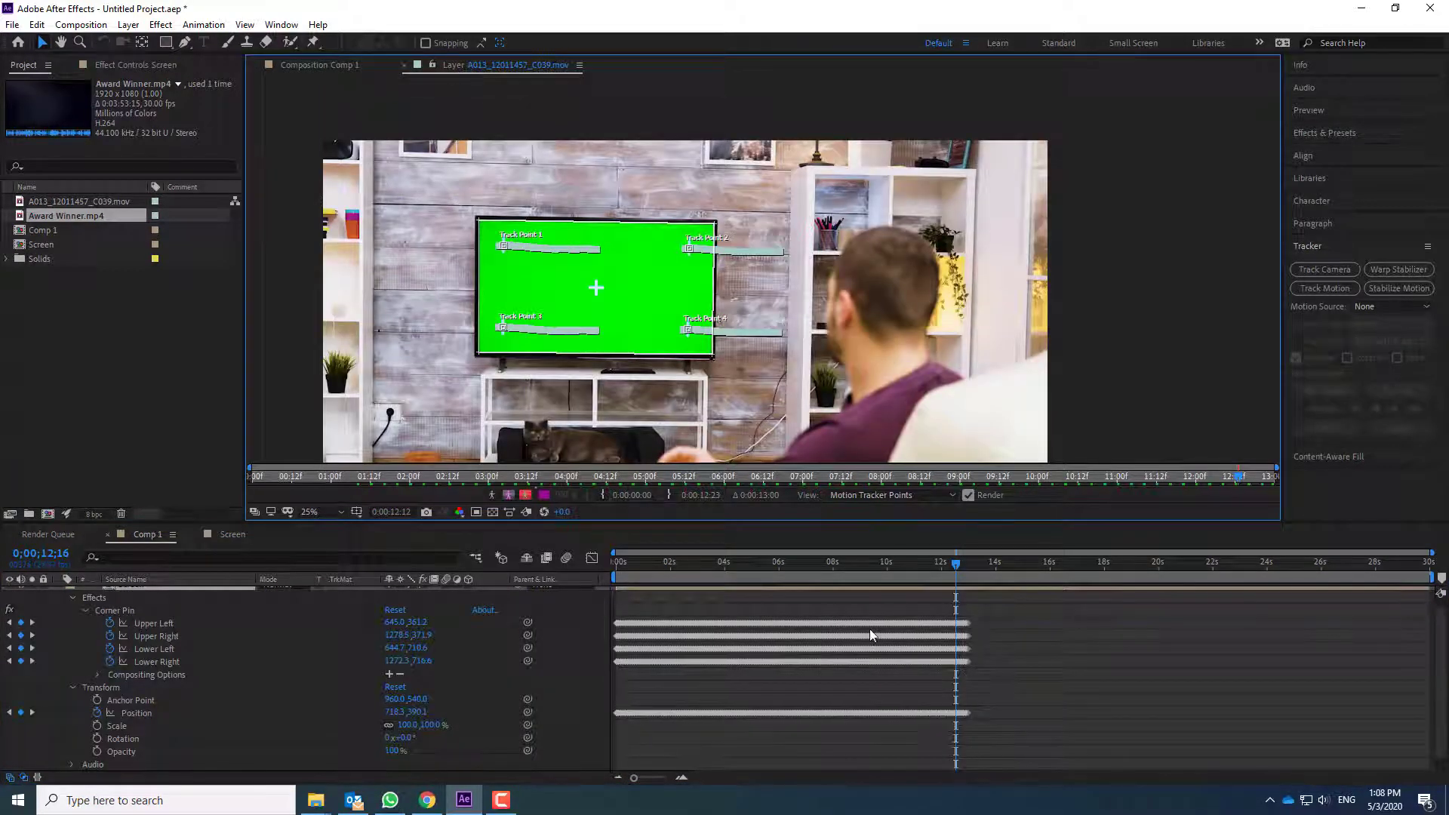
# Step: Show Comp 1 in the viewer at 50% and examine how the video fits the TV at several times
pyautogui.click(956, 563)
pyautogui.moveTo(767, 587); pyautogui.dragTo(703, 587)
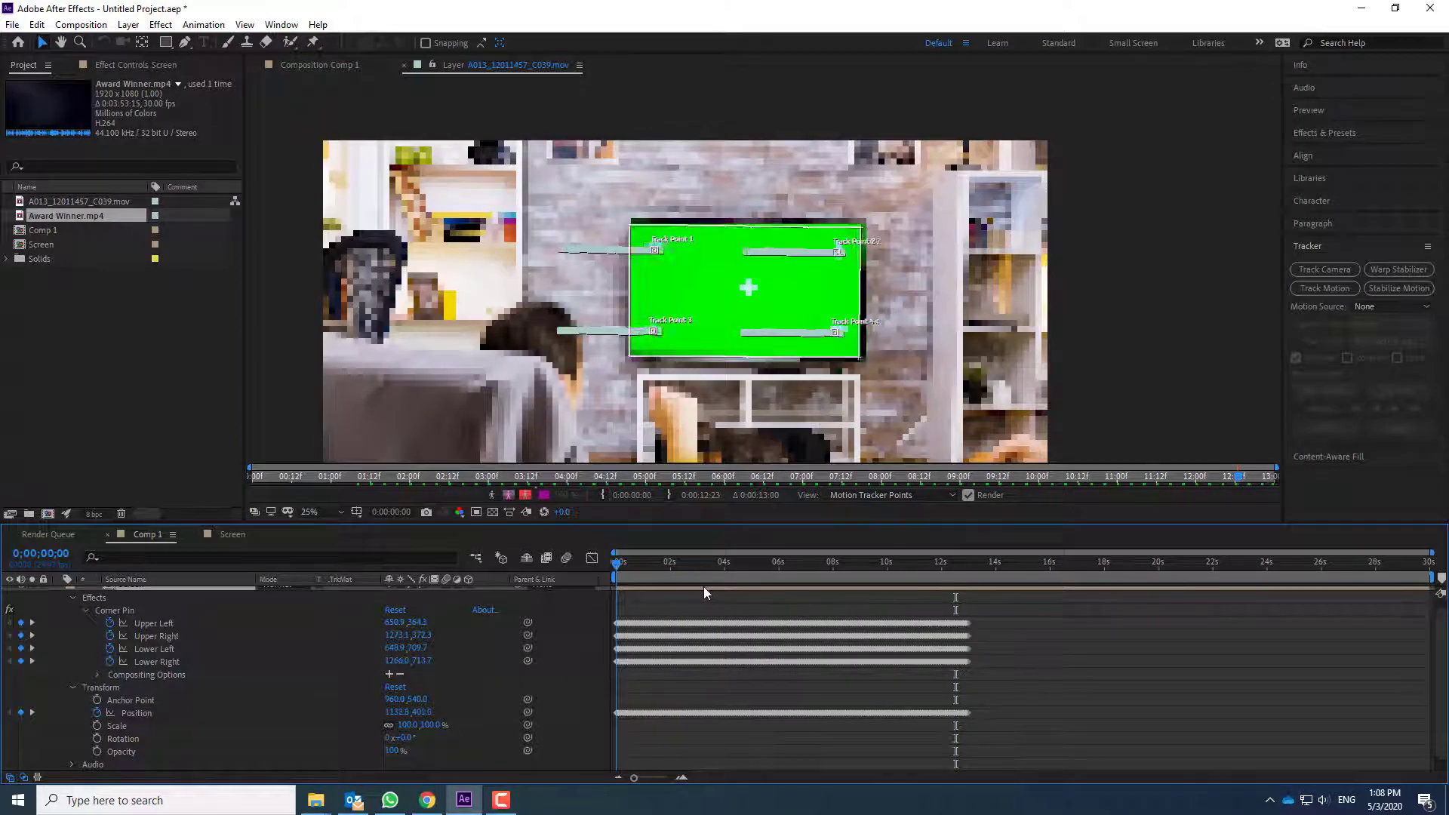
pyautogui.click(305, 65)
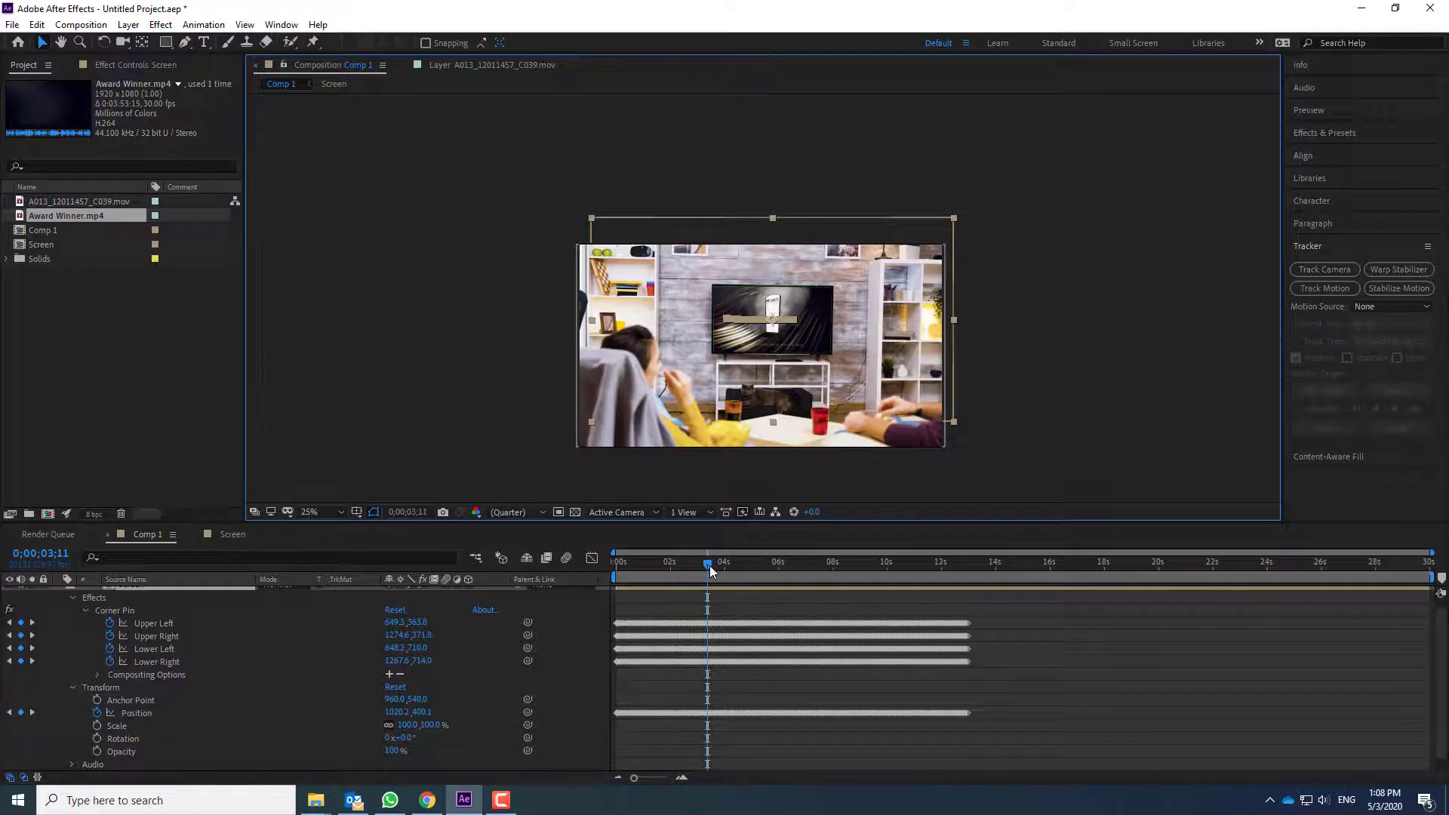
pyautogui.moveTo(709, 564); pyautogui.dragTo(790, 571)
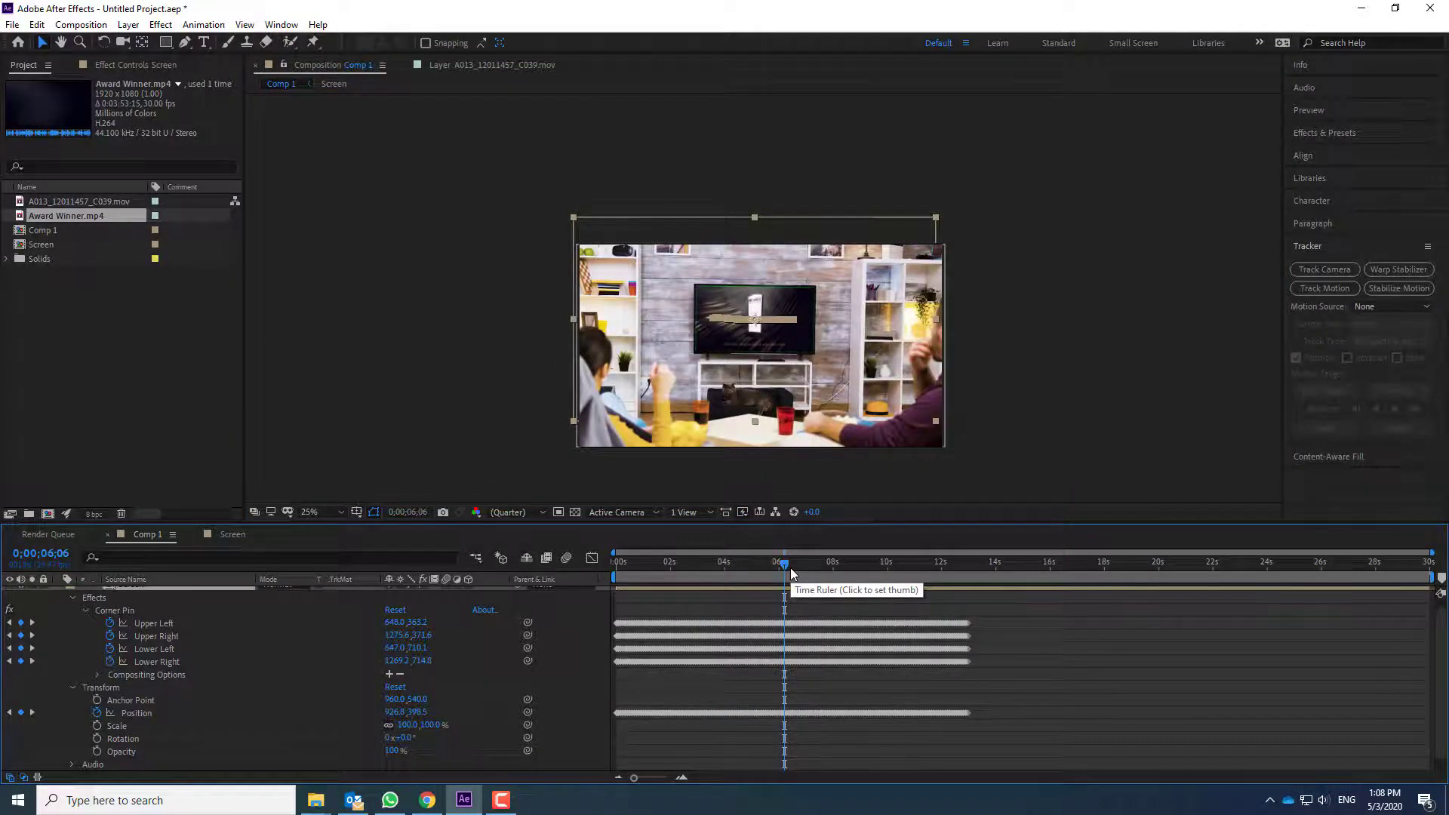
pyautogui.press('.')
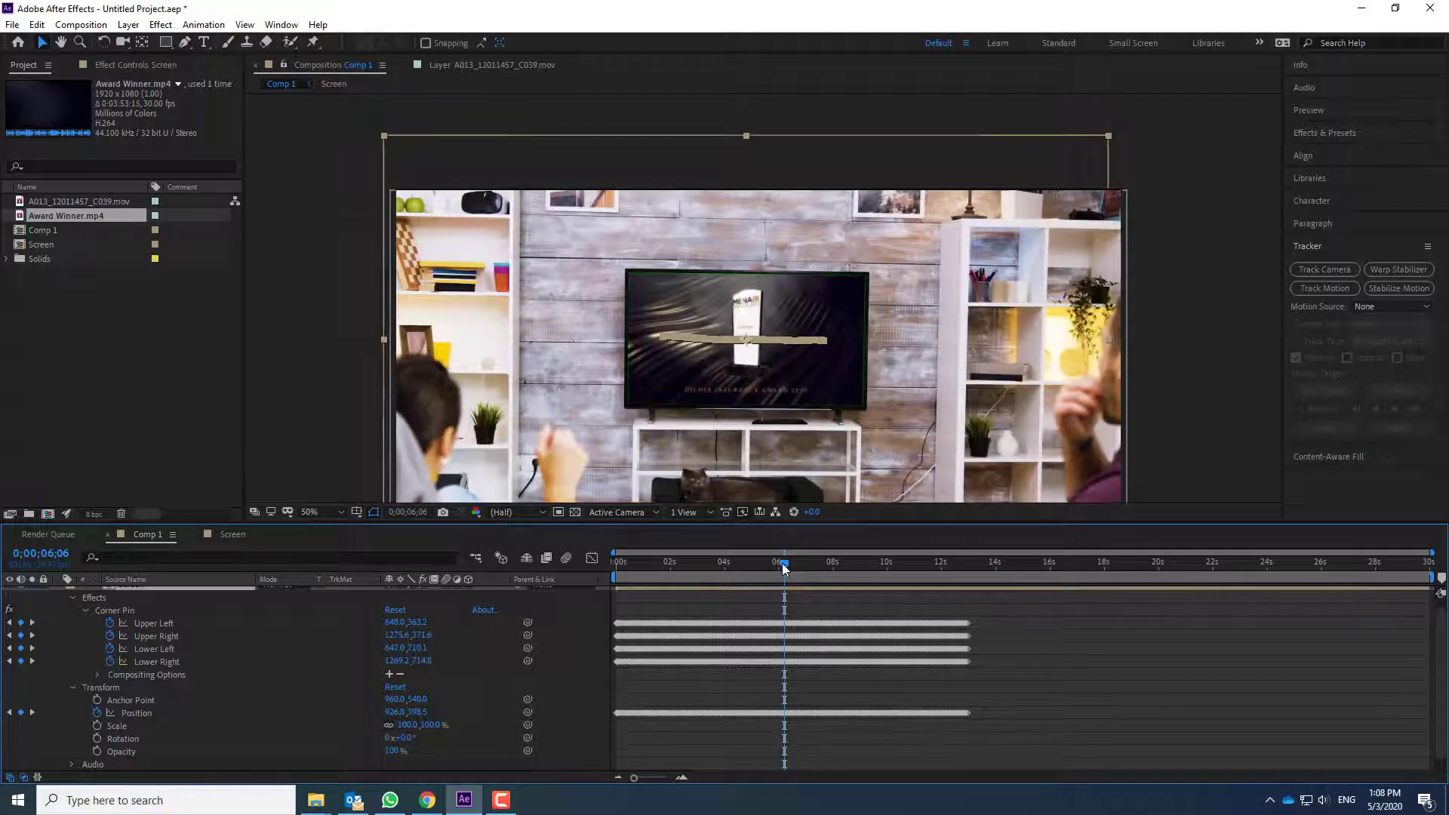
pyautogui.press('Home')
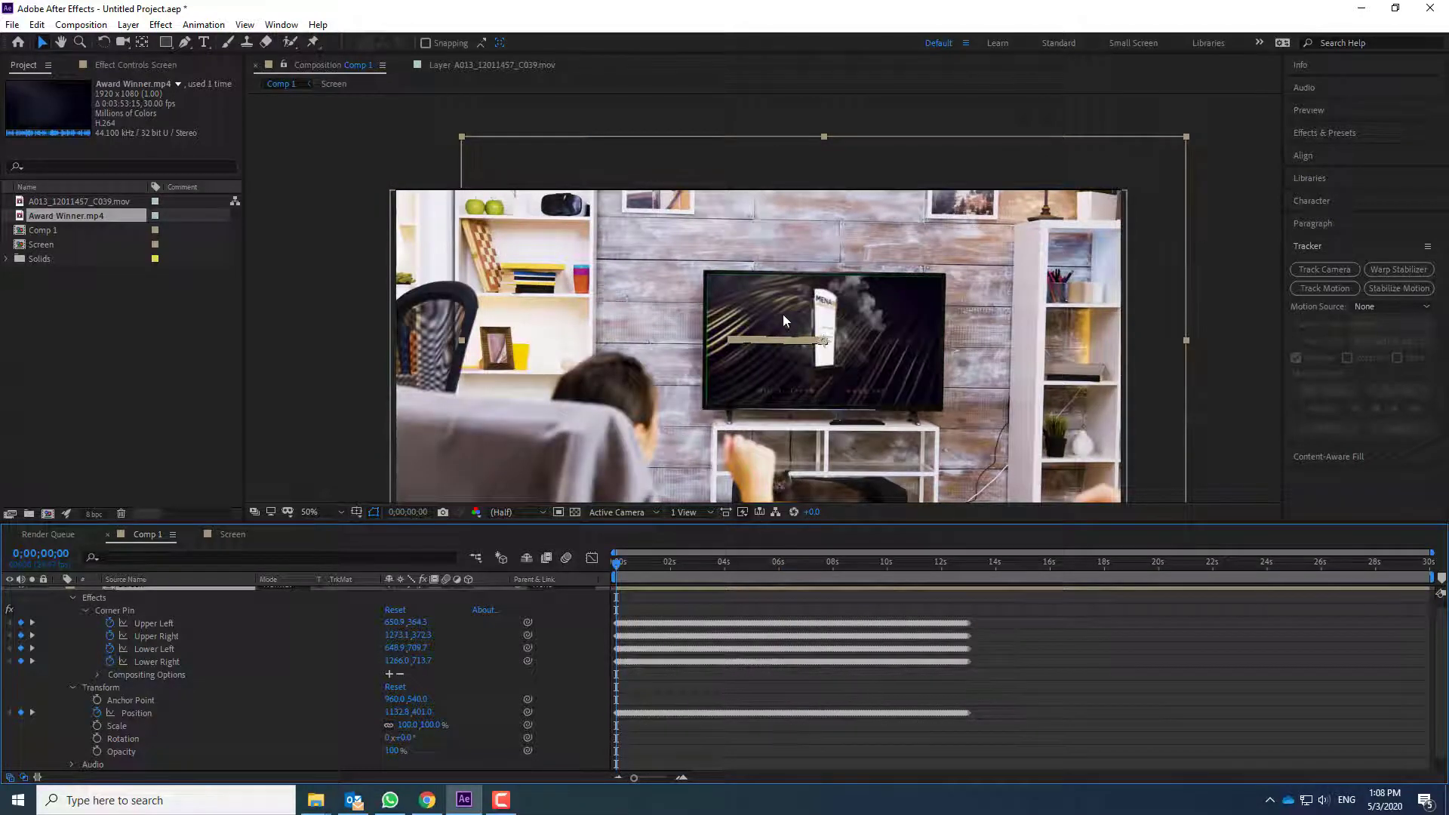
pyautogui.press(',')
pyautogui.press('.')
pyautogui.click(61, 41)
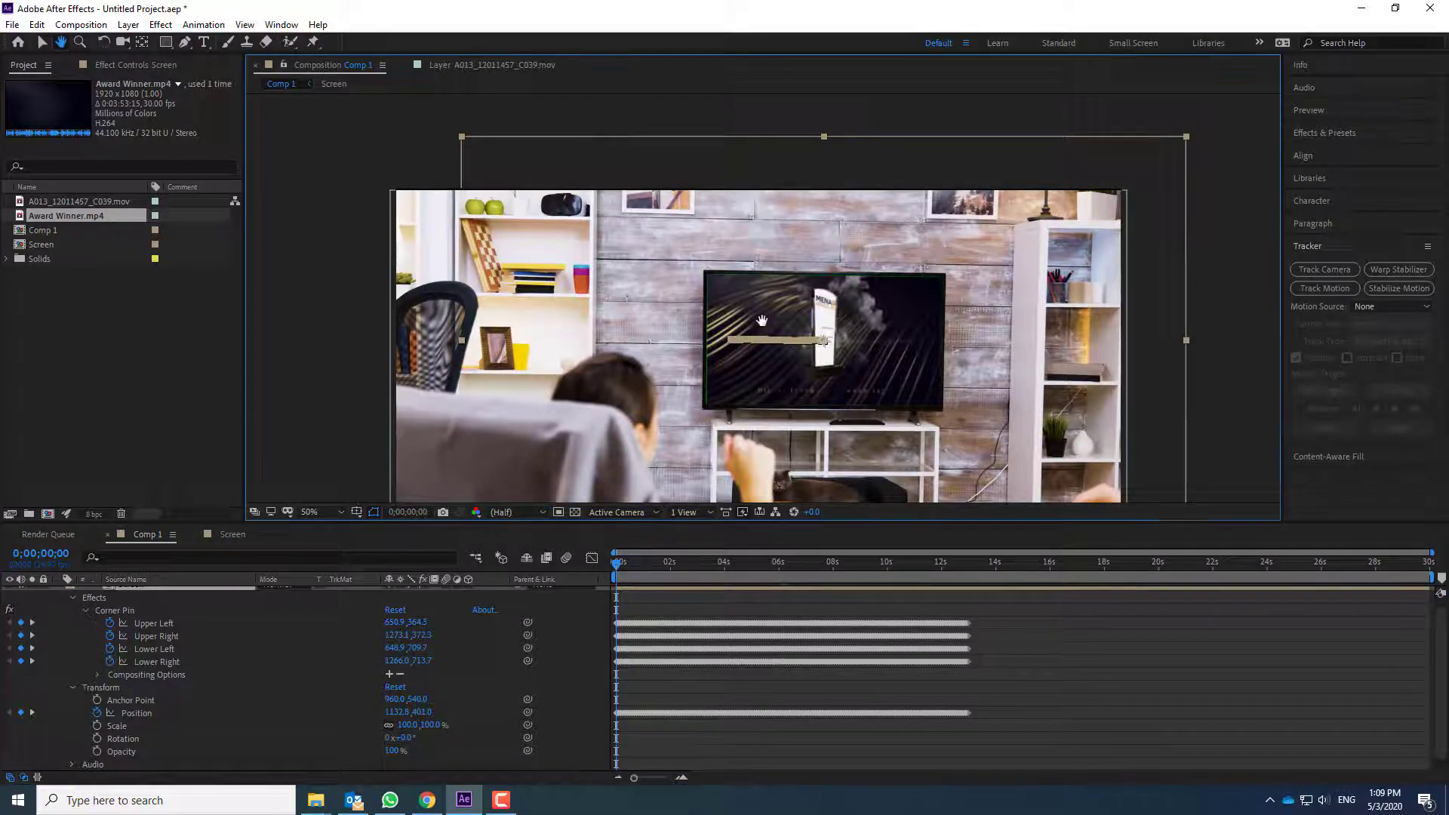
pyautogui.moveTo(760, 323); pyautogui.dragTo(749, 226)
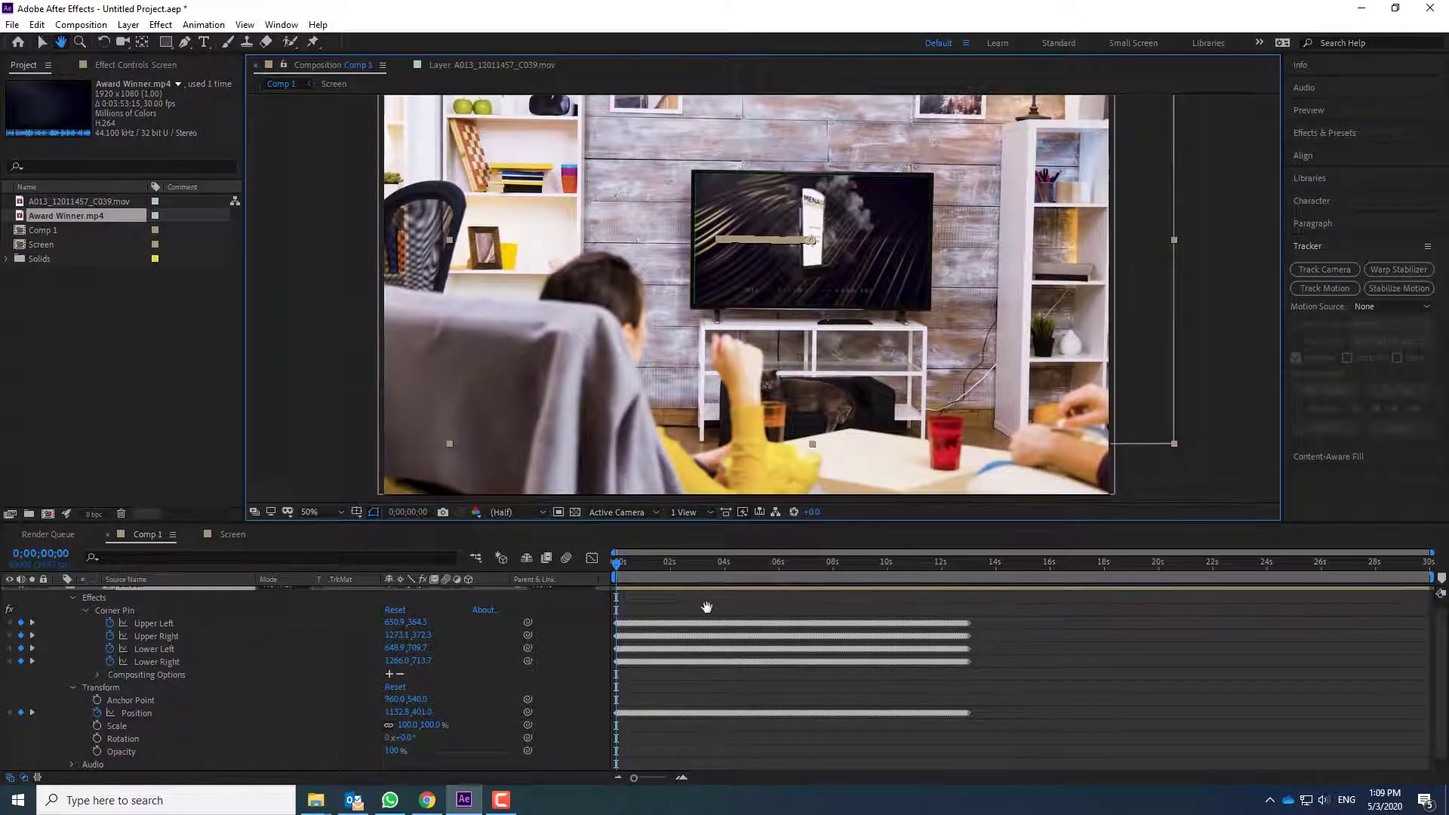
# Step: Preview Comp 1 from its start and set the speaker volume to 8 during playback
pyautogui.press('space')
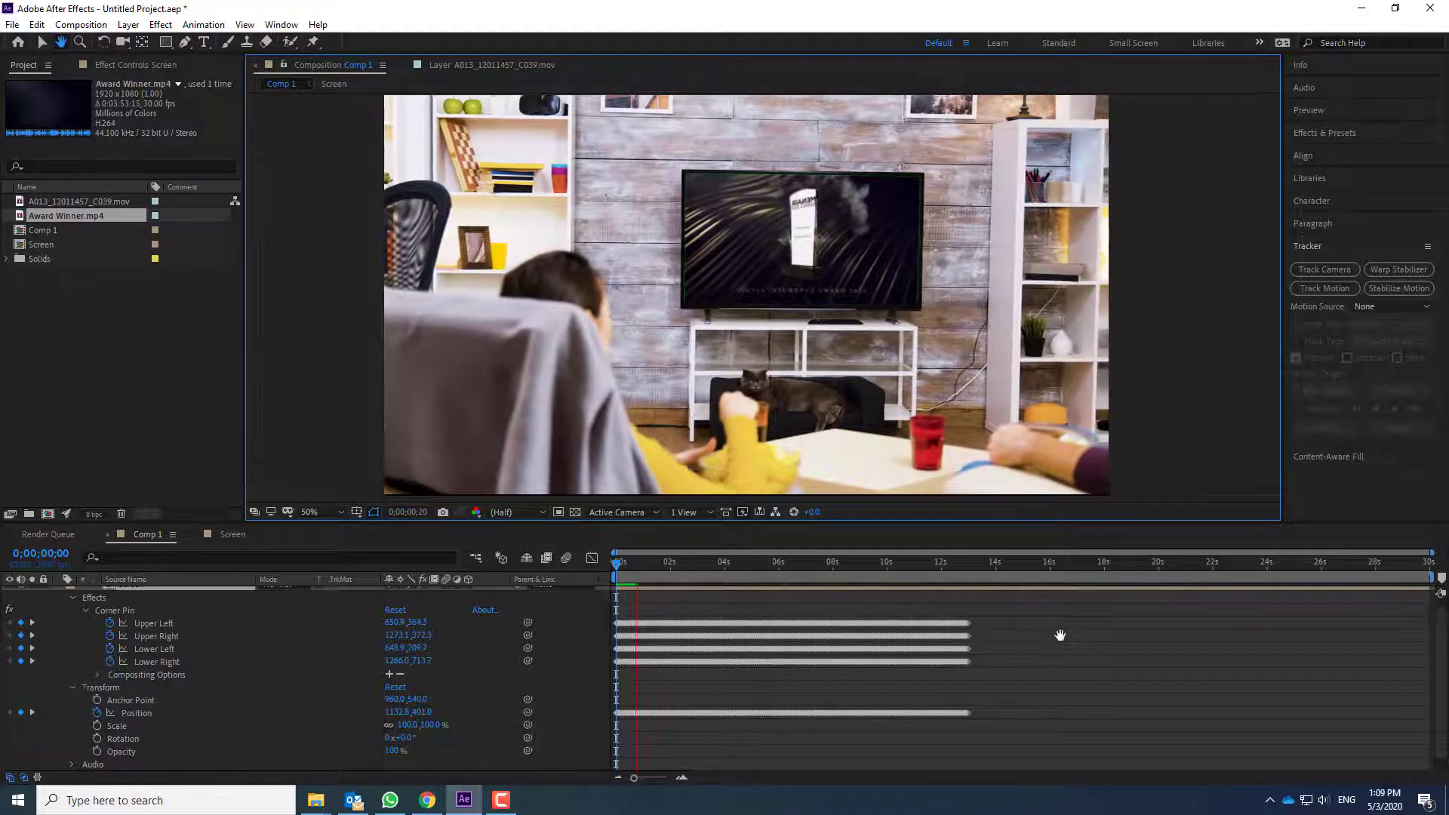
pyautogui.click(1323, 800)
pyautogui.moveTo(1269, 775); pyautogui.dragTo(1242, 775)
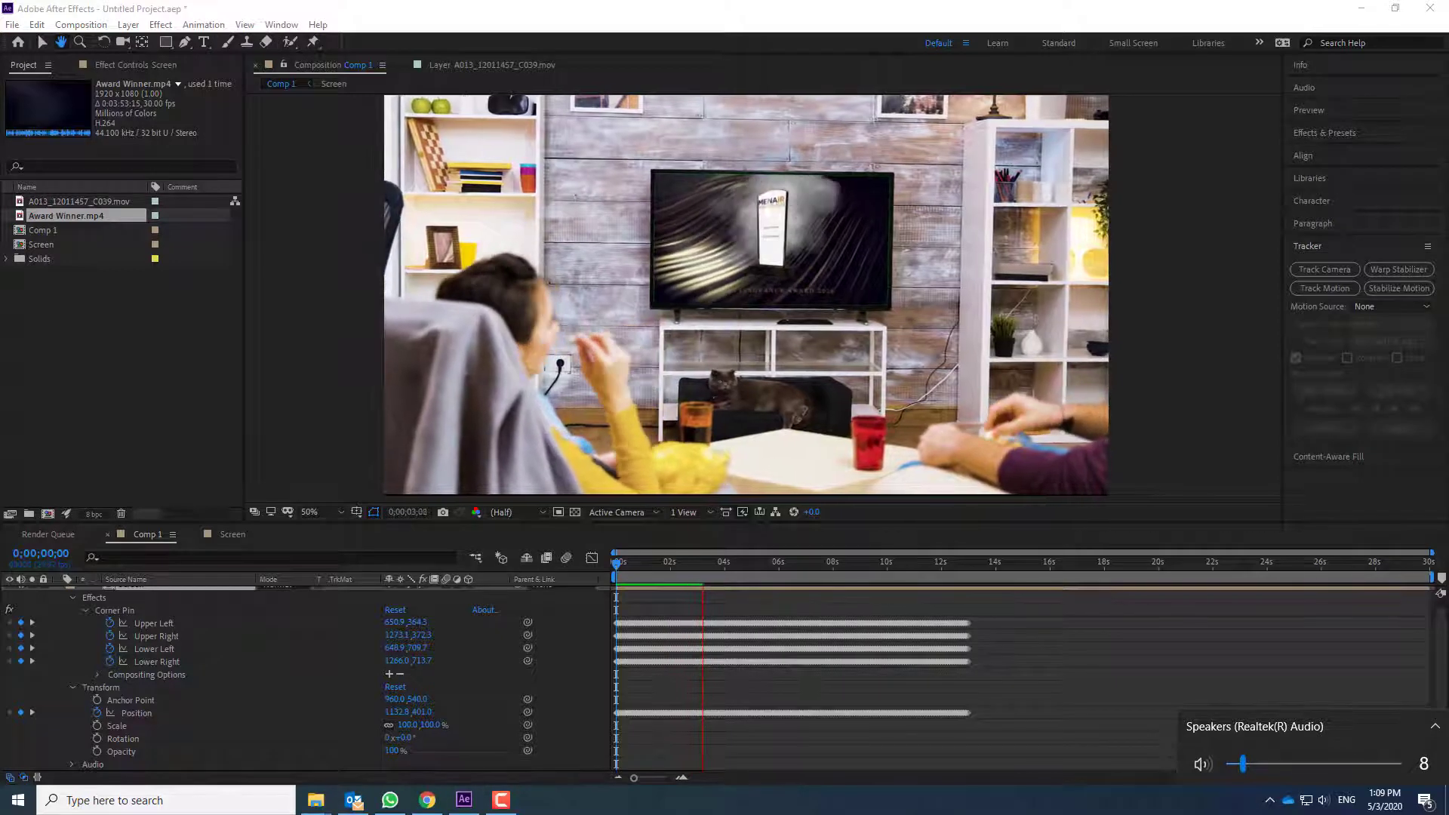
pyautogui.click(888, 806)
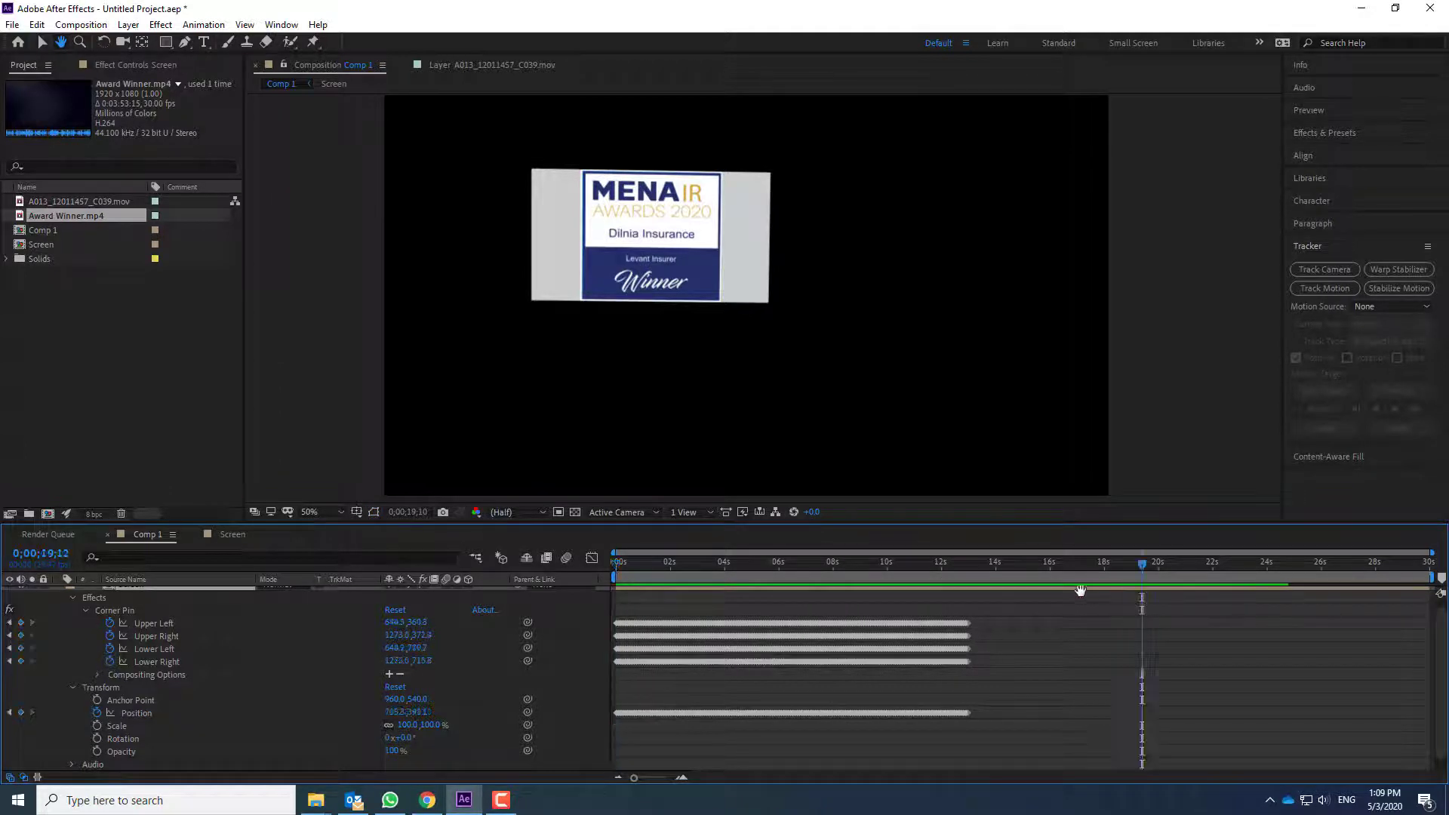
# Step: Replay Comp 1 from the beginning through the end of the TV footage to check the tracked video
pyautogui.moveTo(1144, 562); pyautogui.dragTo(572, 586)
pyautogui.press('space')
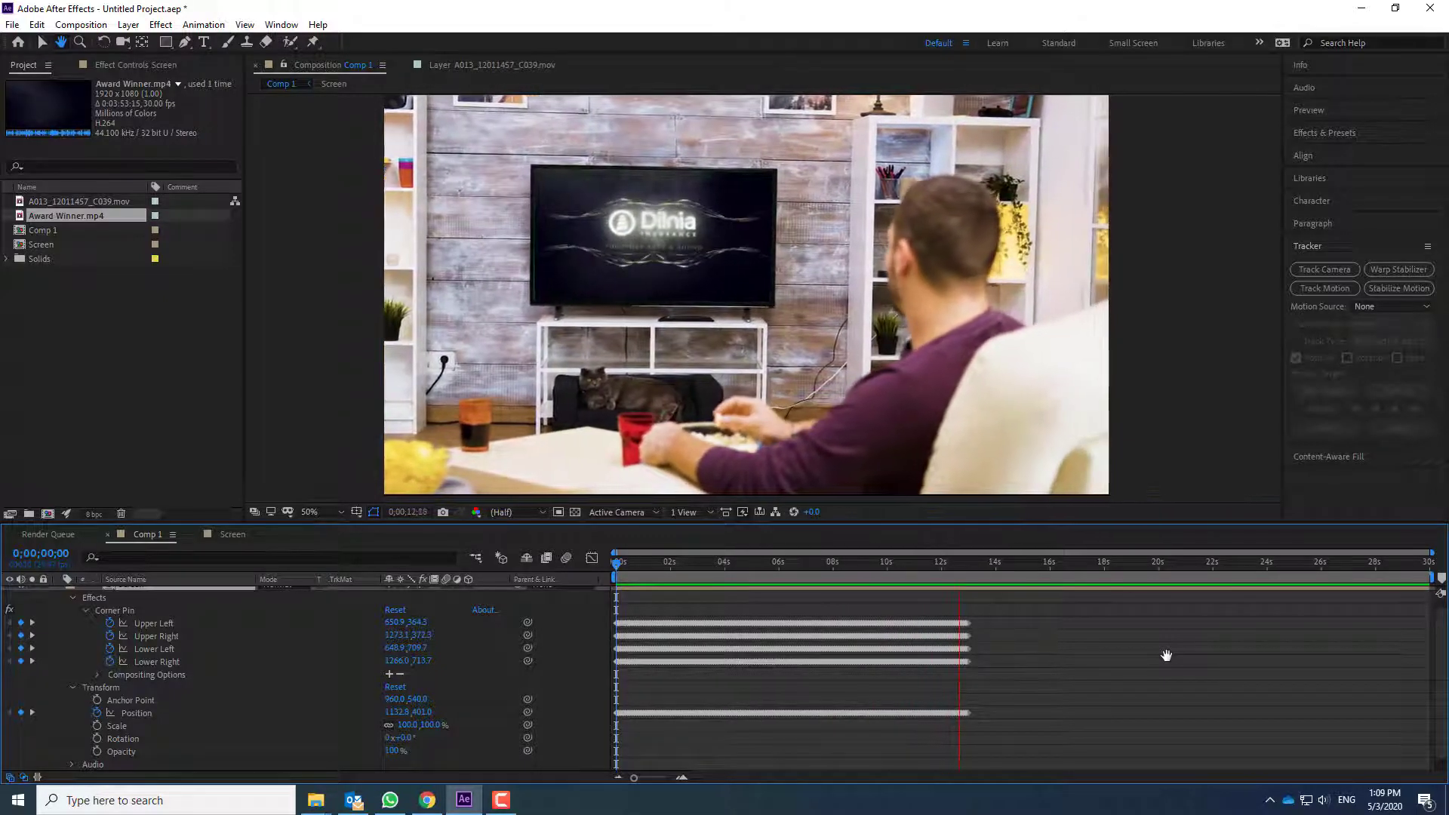
pyautogui.press('space')
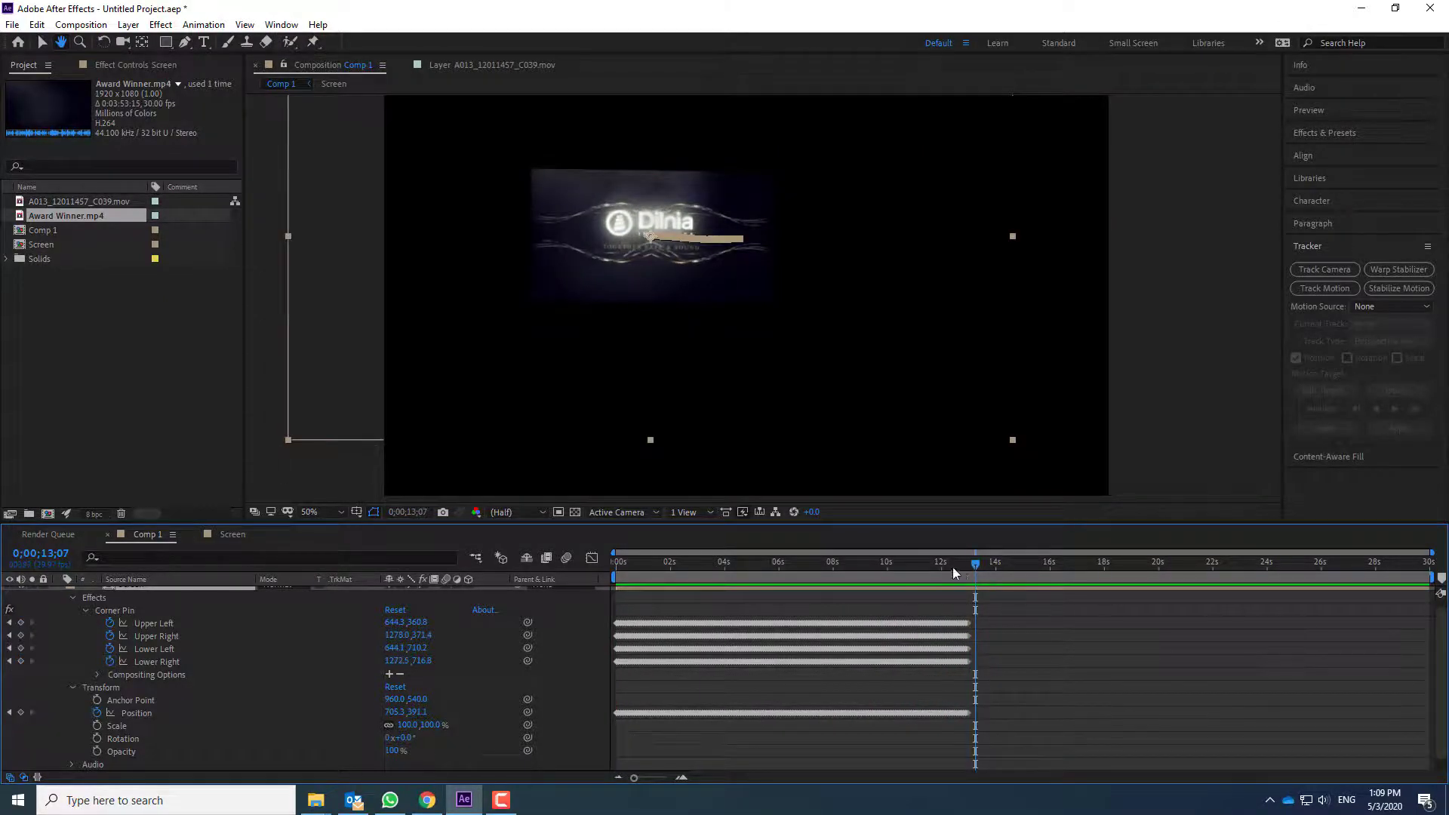
# Step: At 0;00;01;14, enlarge the Screen layer slightly to a scale of 101.7, 102.2% to cover the TV's green edges
pyautogui.moveTo(952, 568); pyautogui.dragTo(654, 573)
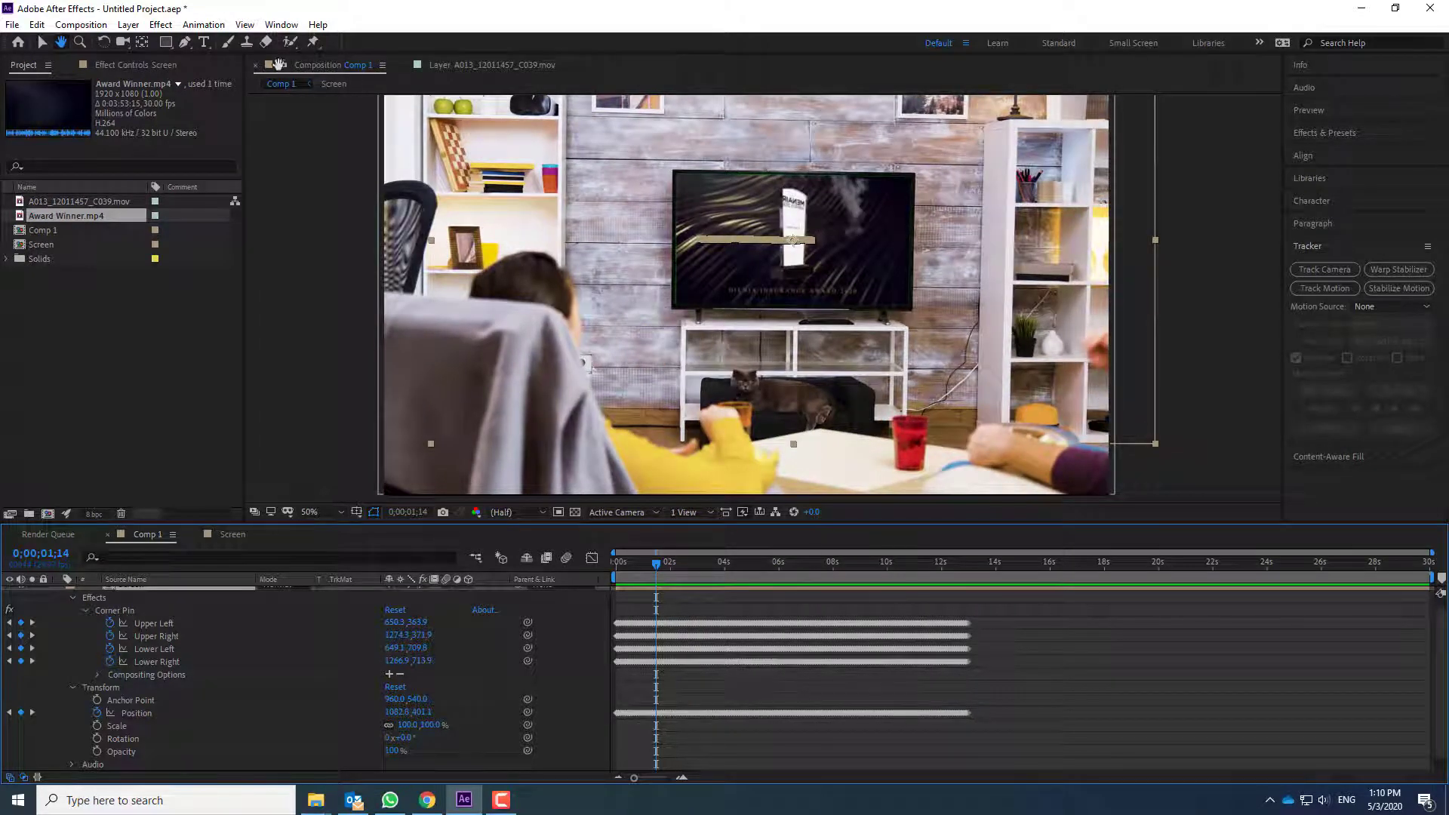
pyautogui.press('v')
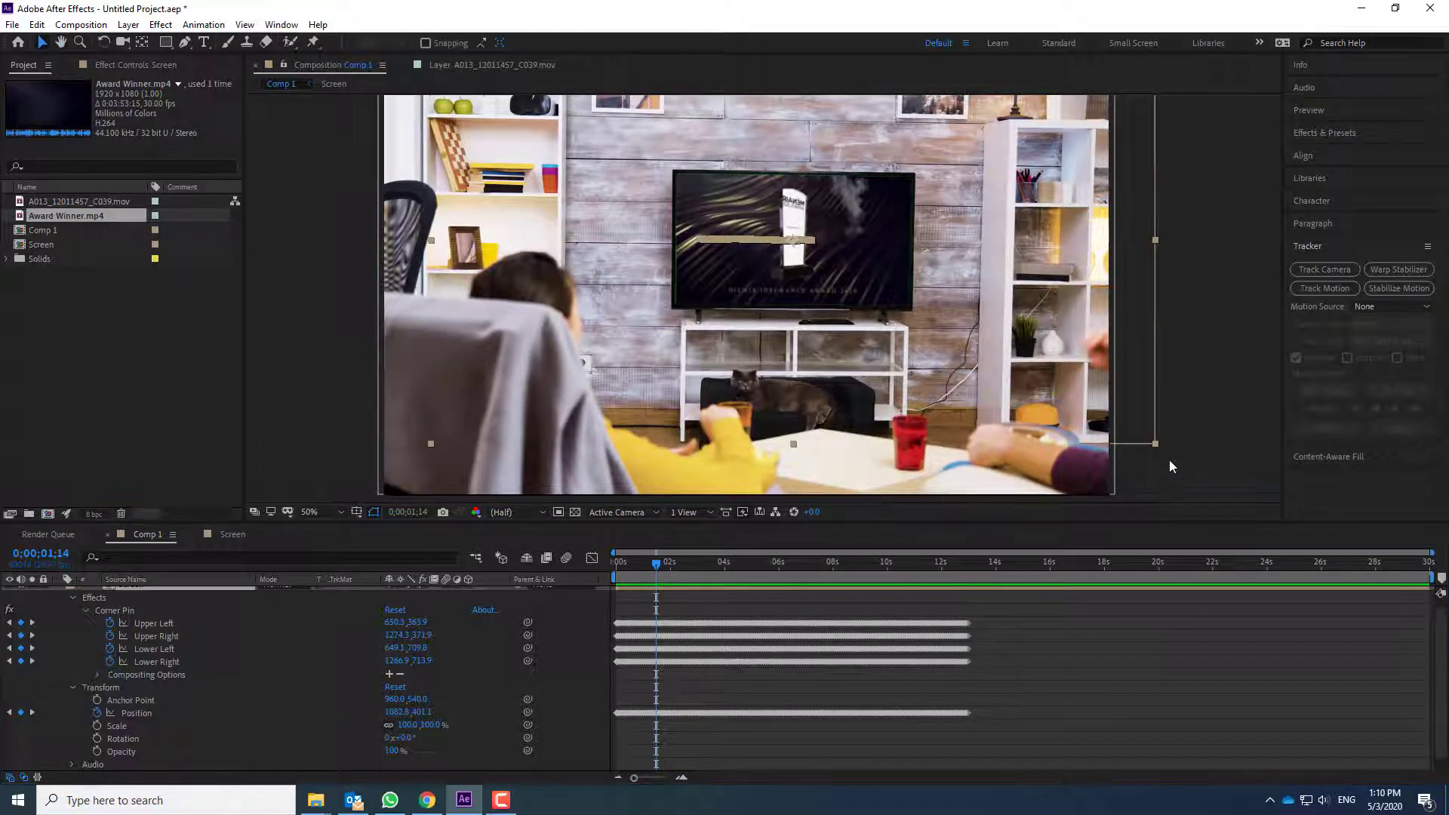
pyautogui.moveTo(1156, 443); pyautogui.dragTo(1162, 447)
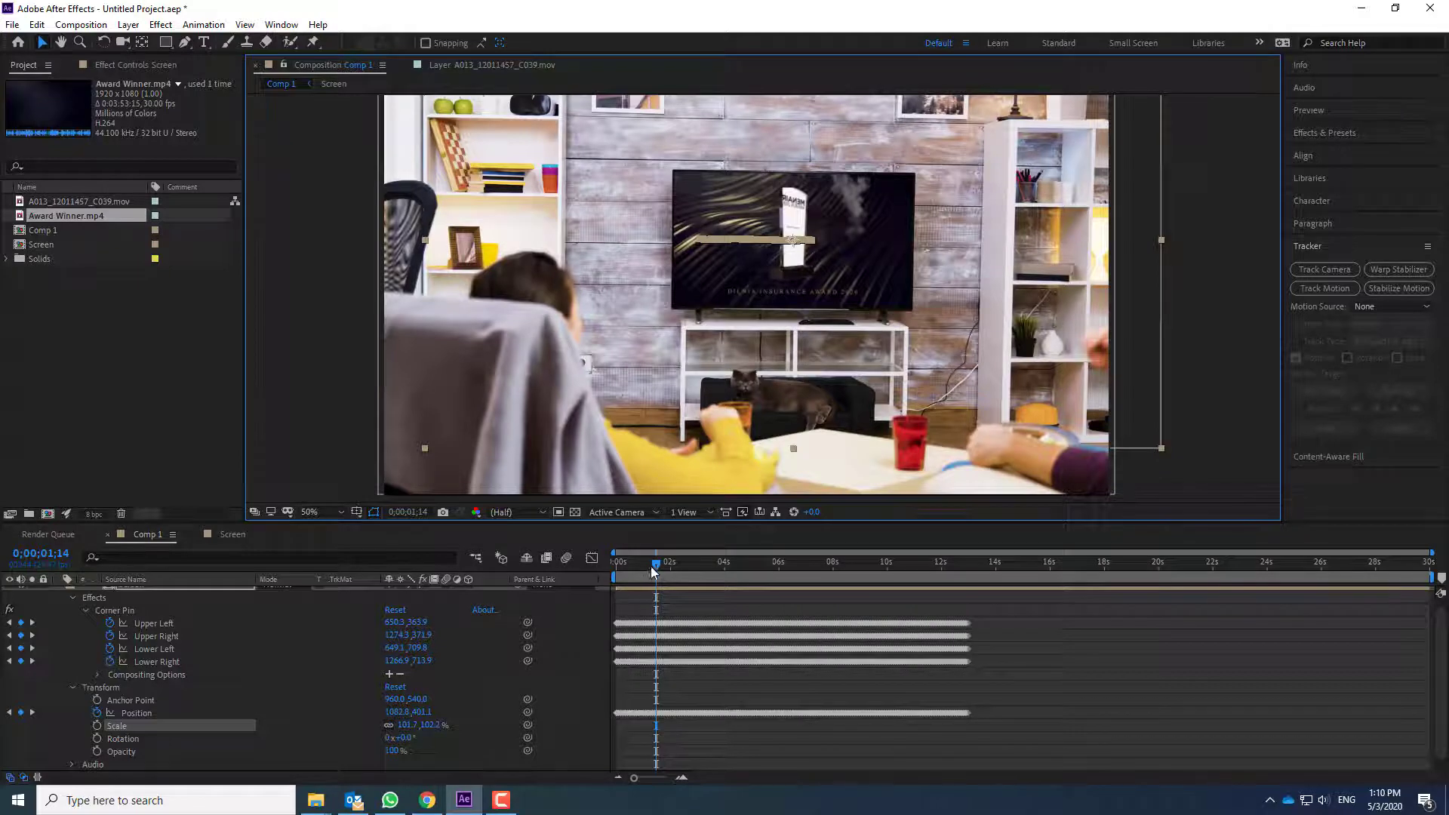
# Step: Preview Comp 1 from its start to check the rescaled Screen layer against the TV
pyautogui.moveTo(654, 568); pyautogui.dragTo(616, 566)
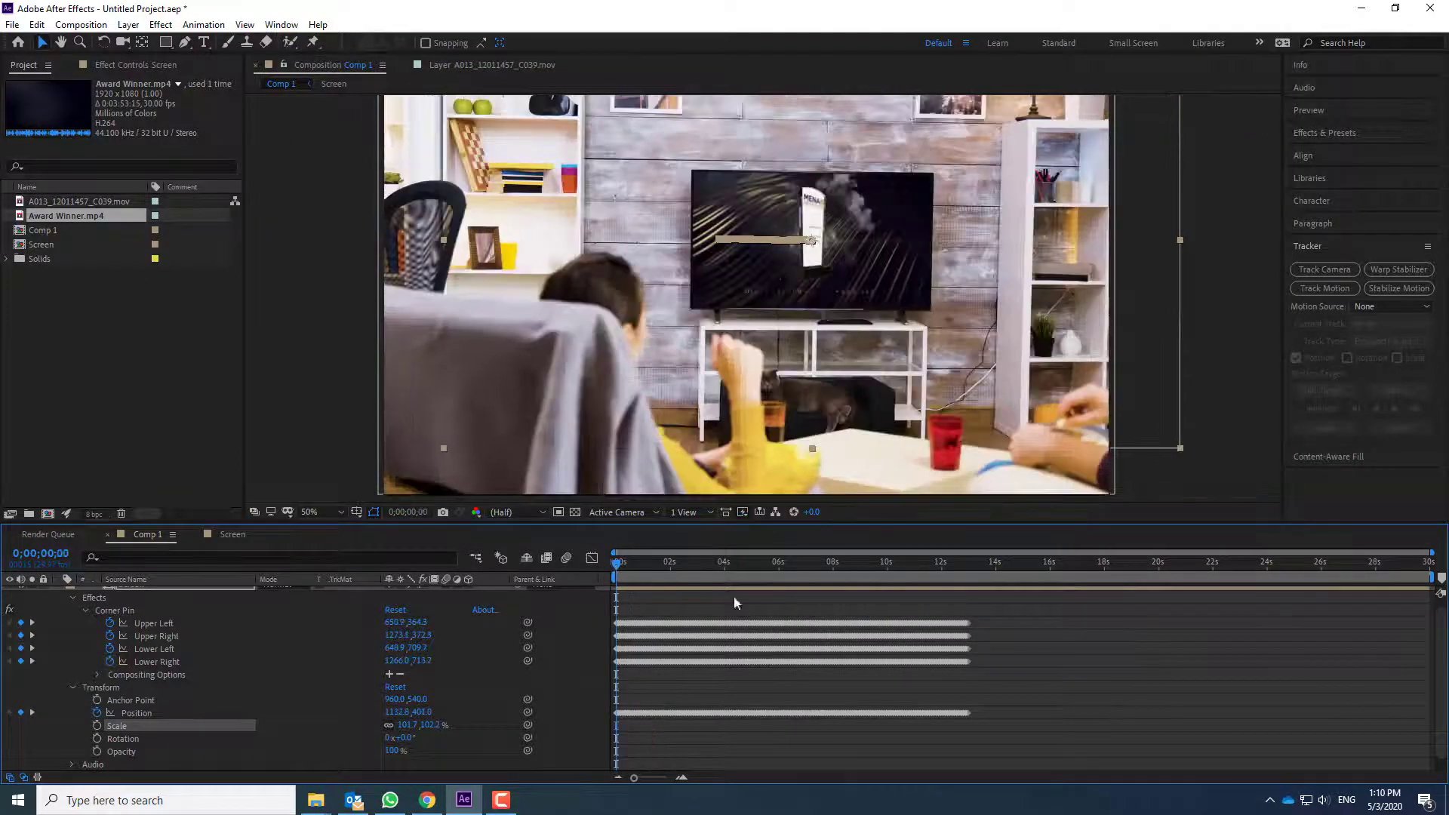
pyautogui.press('space')
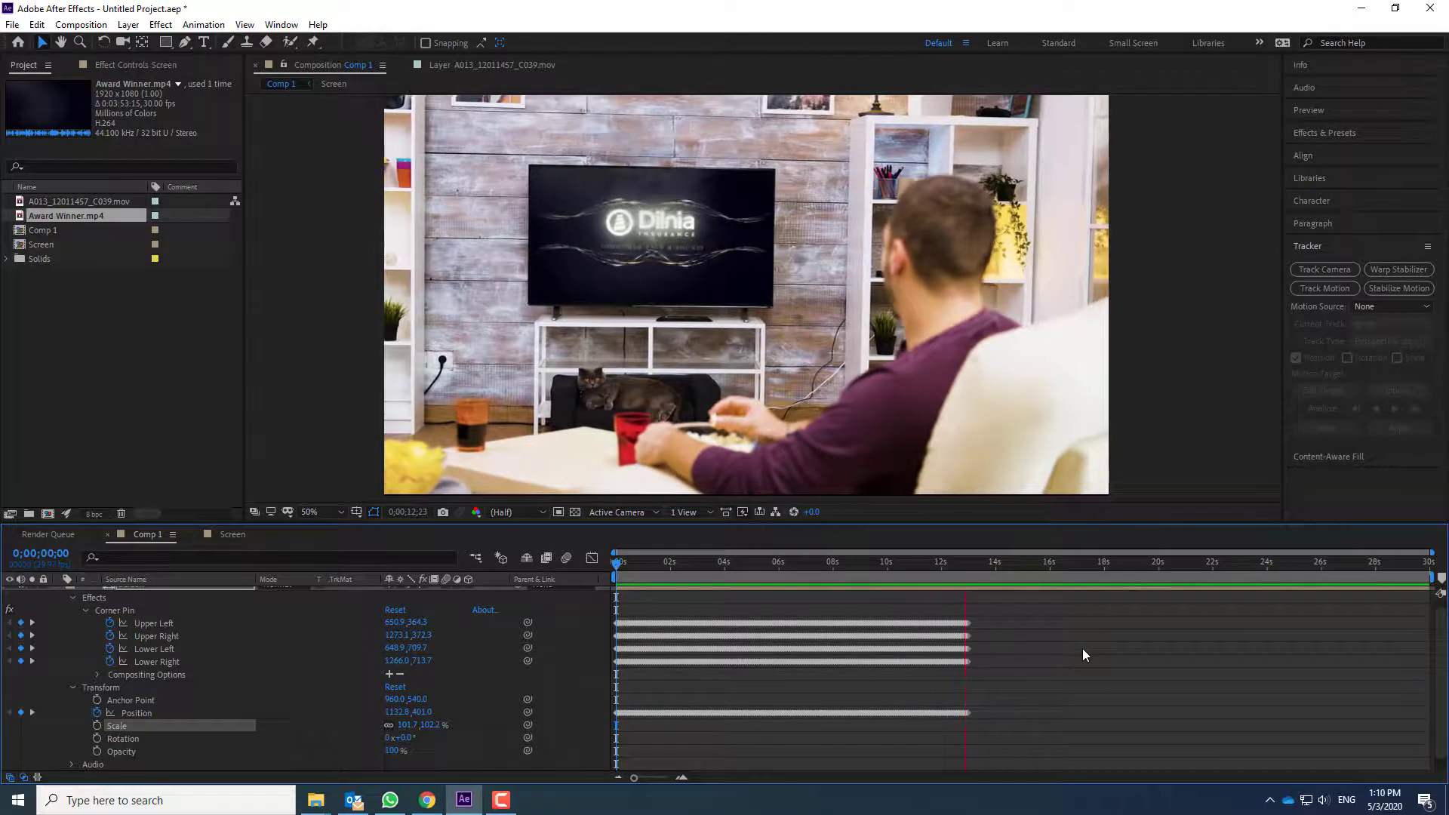
pyautogui.press('space')
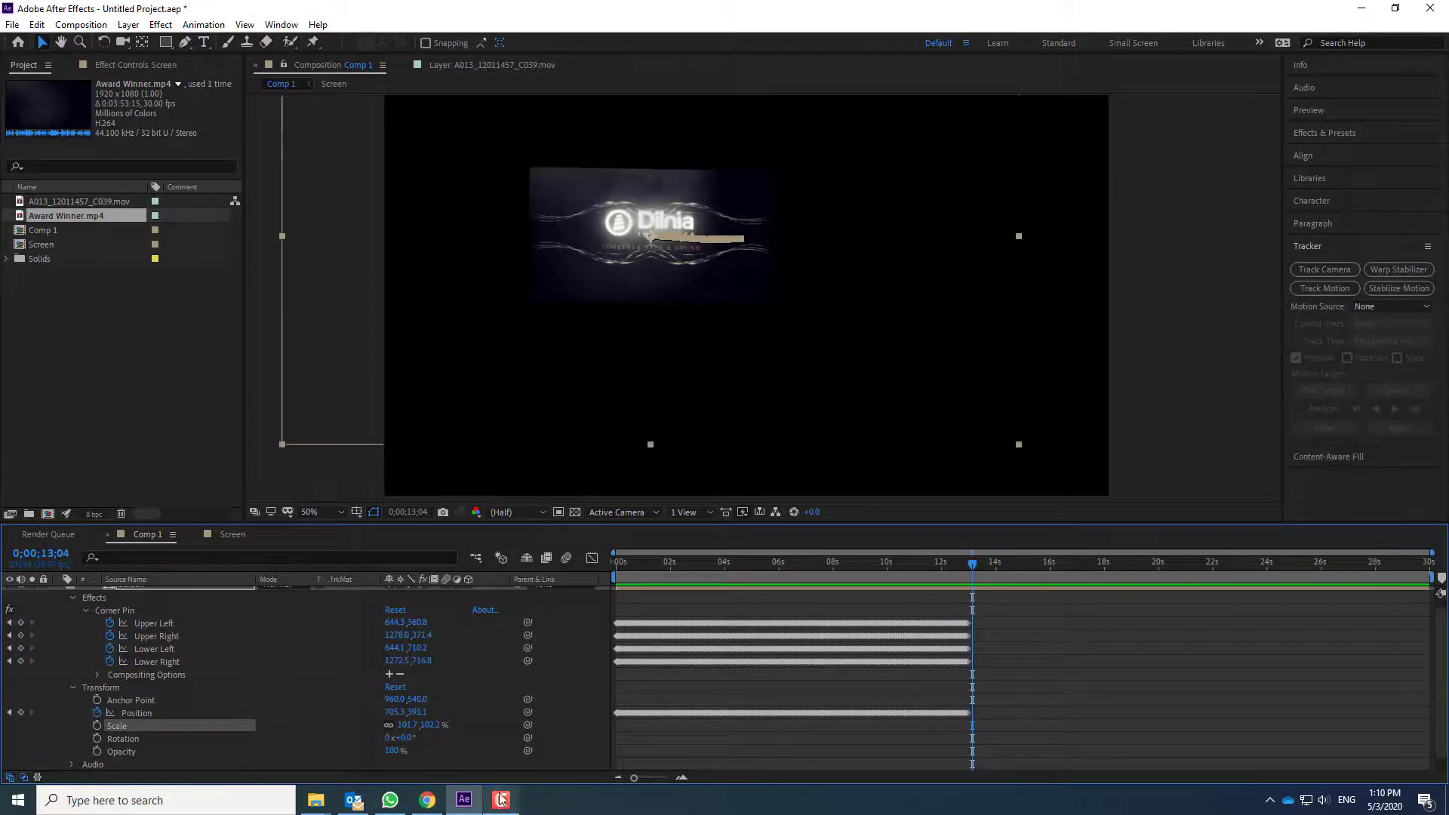